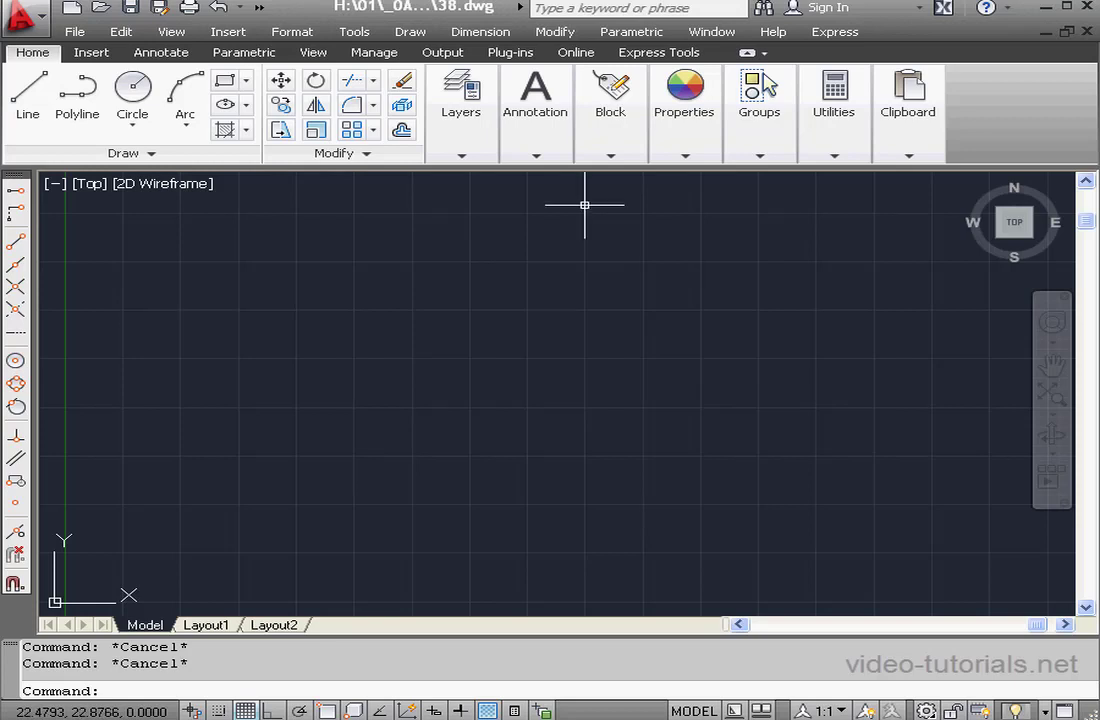
Hide the Clipboard panel from the Home ribbon
right_click(613, 132)
mouse_move(688, 160)
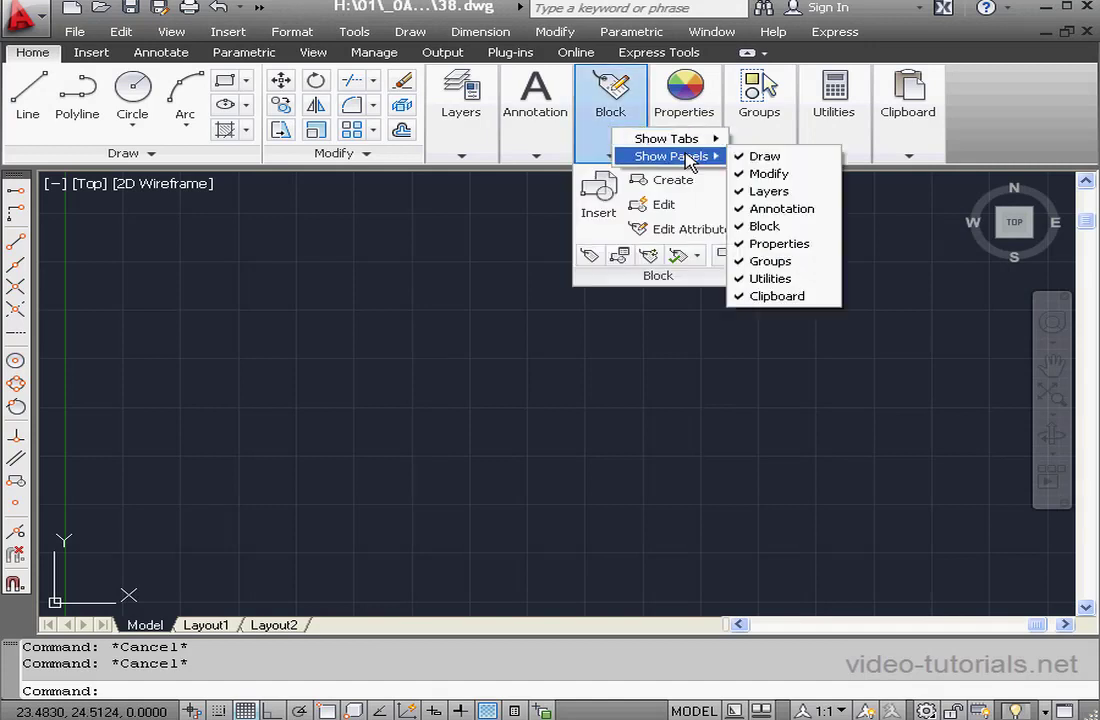
left_click(768, 296)
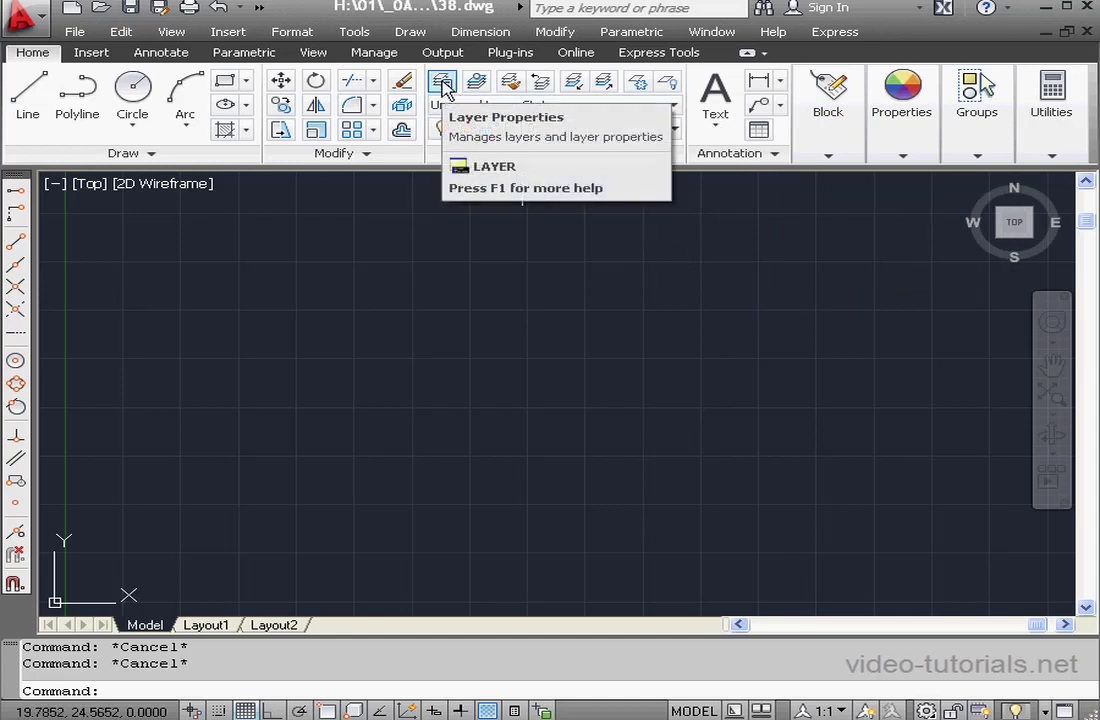
Open the Layer Properties Manager and collapse its filter tree
left_click(443, 82)
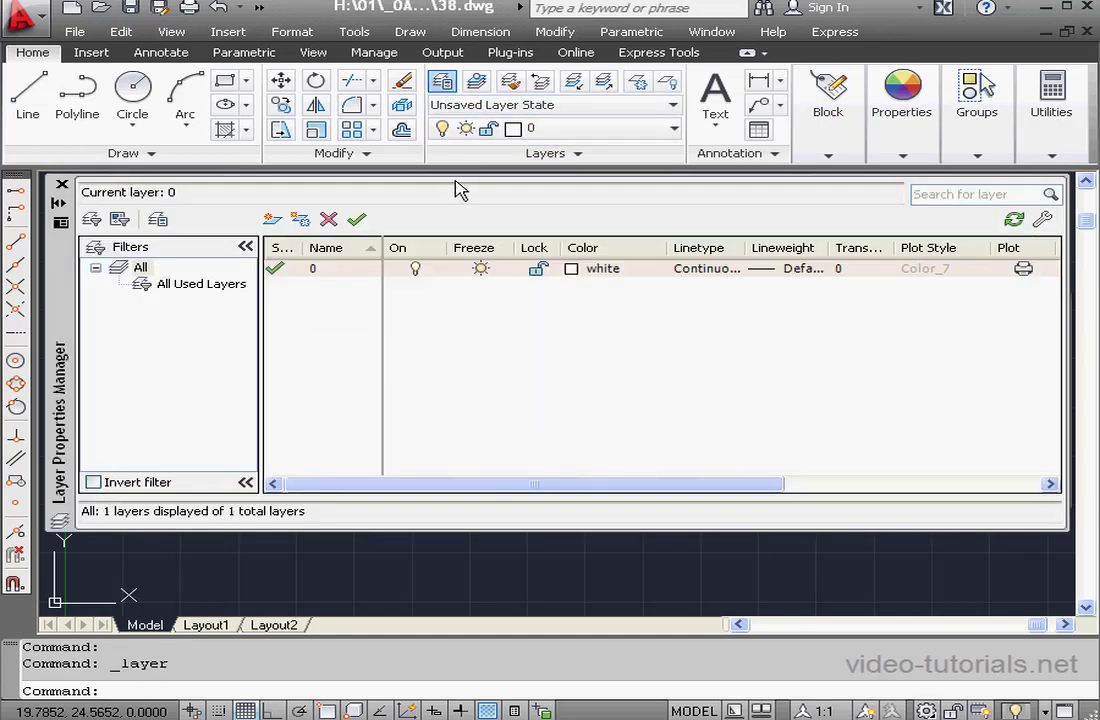
left_click(245, 248)
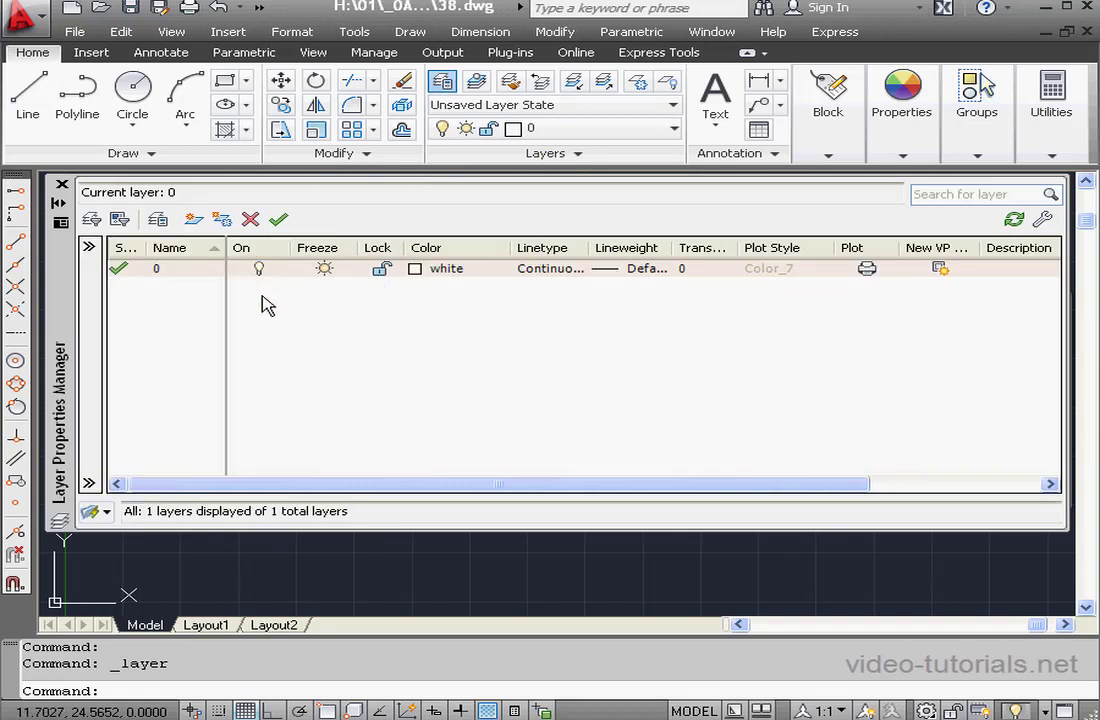
Try to delete layer 0 and dismiss the resulting message
right_click(157, 268)
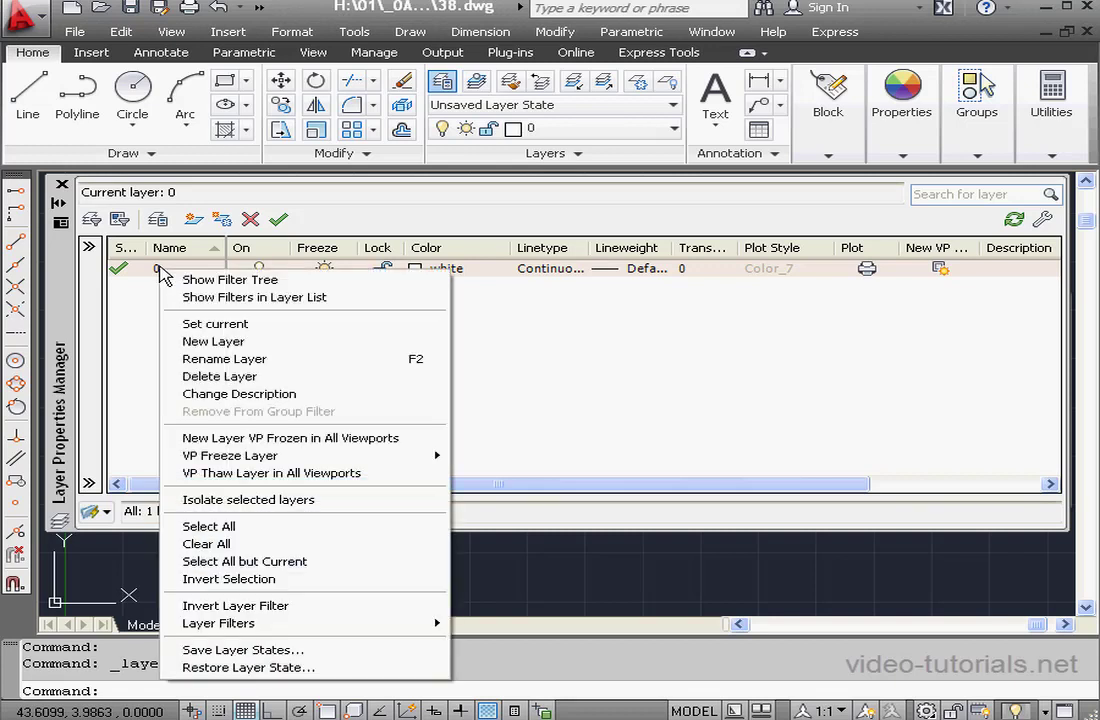
left_click(264, 380)
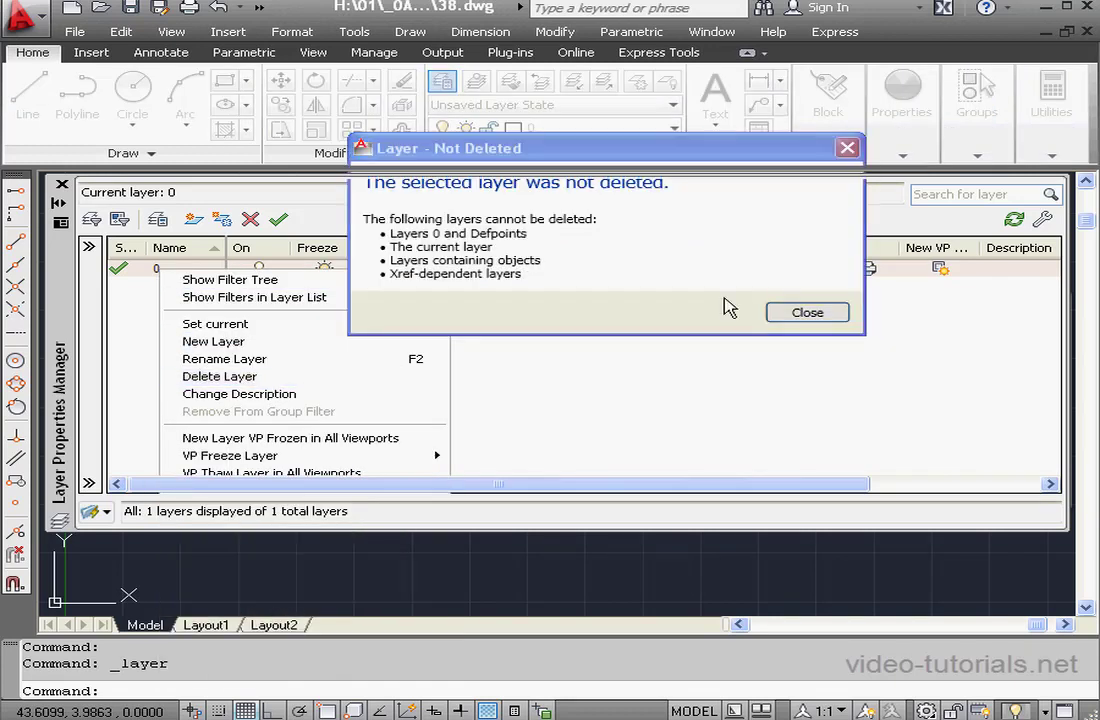
left_click(805, 312)
Try to rename layer 0 and dismiss the resulting message
right_click(197, 270)
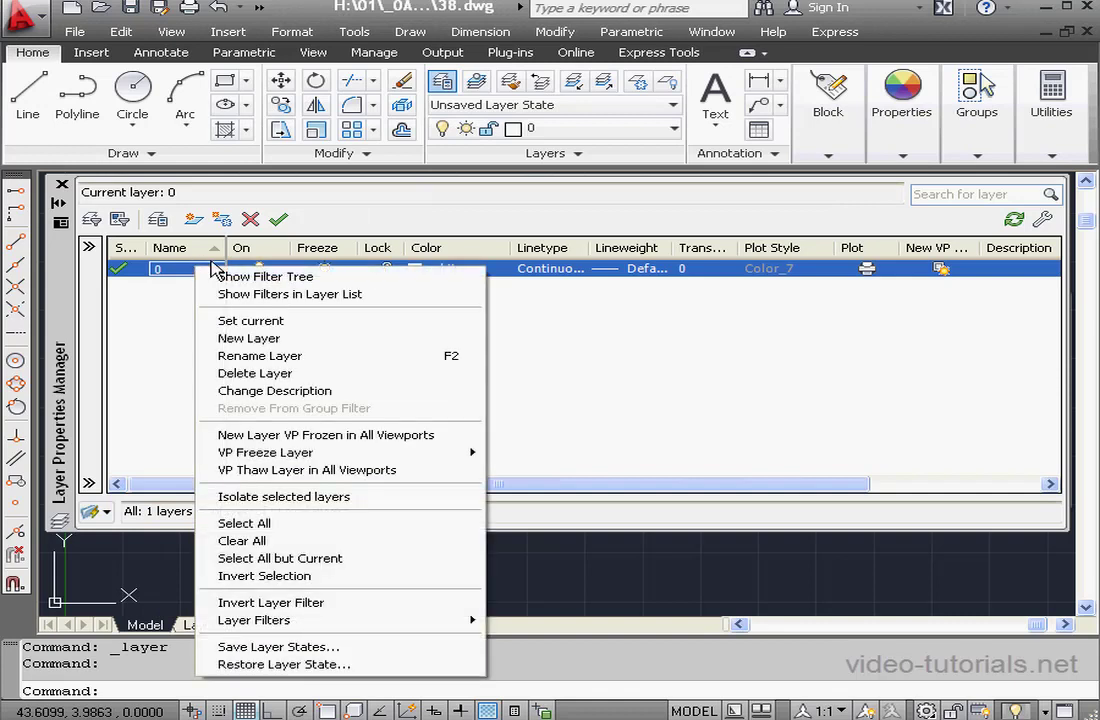
left_click(285, 356)
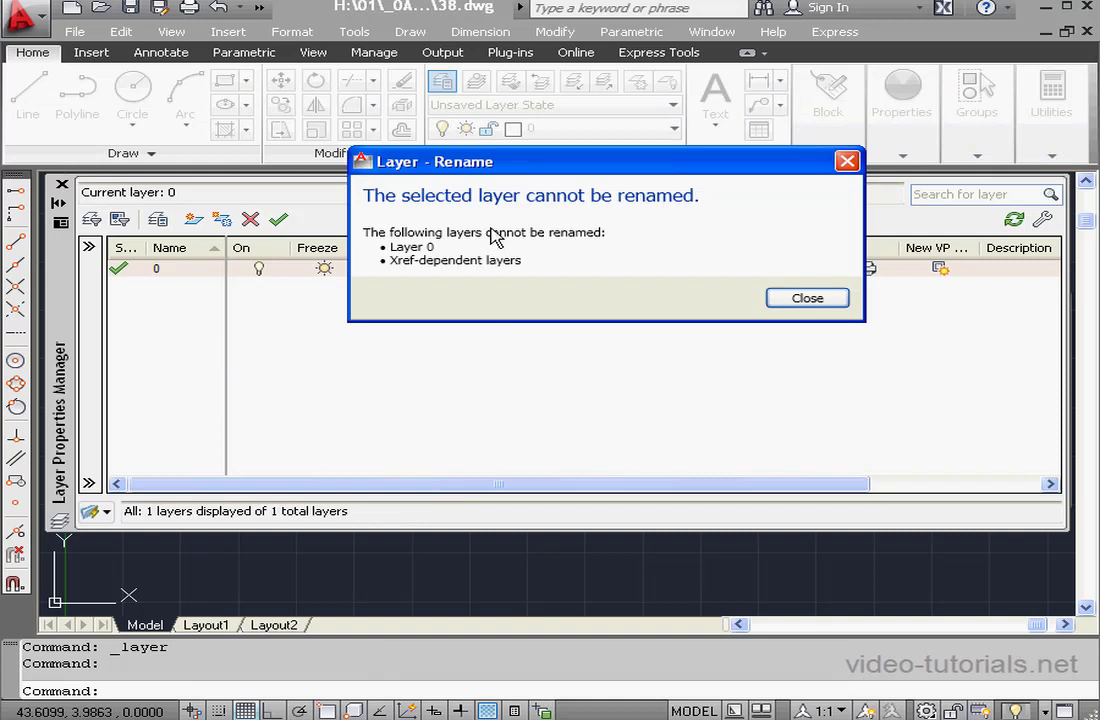
left_click(847, 162)
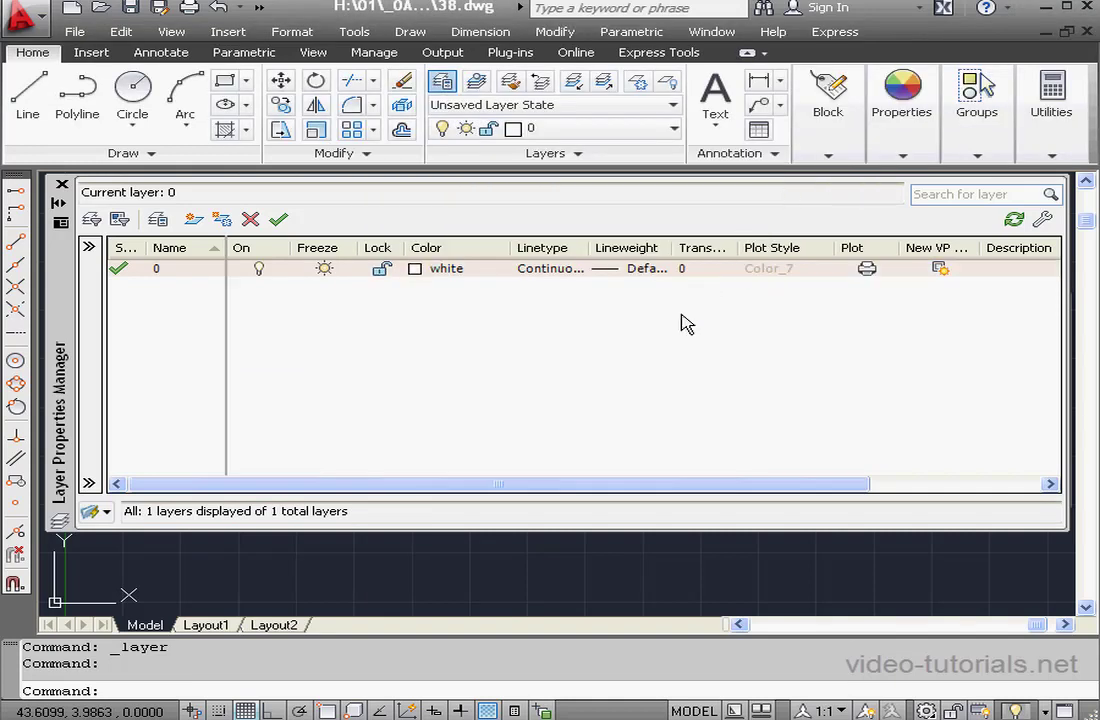
Create a new layer named Part and make it the current layer
left_click(194, 220)
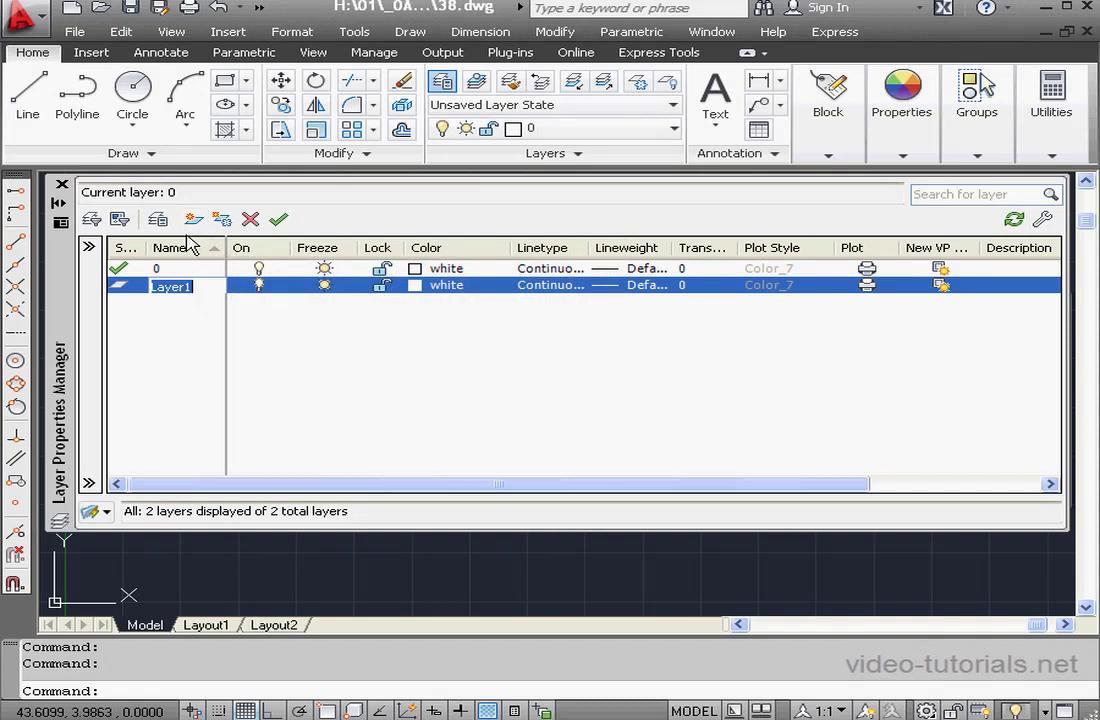
type("Part")
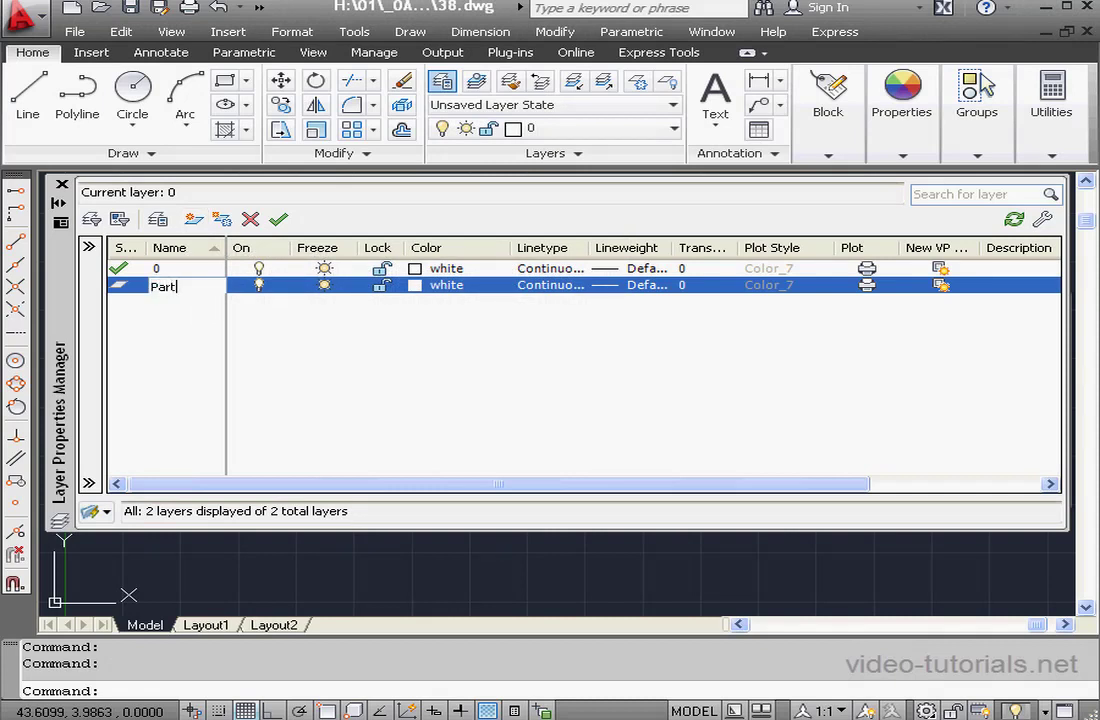
left_click(281, 224)
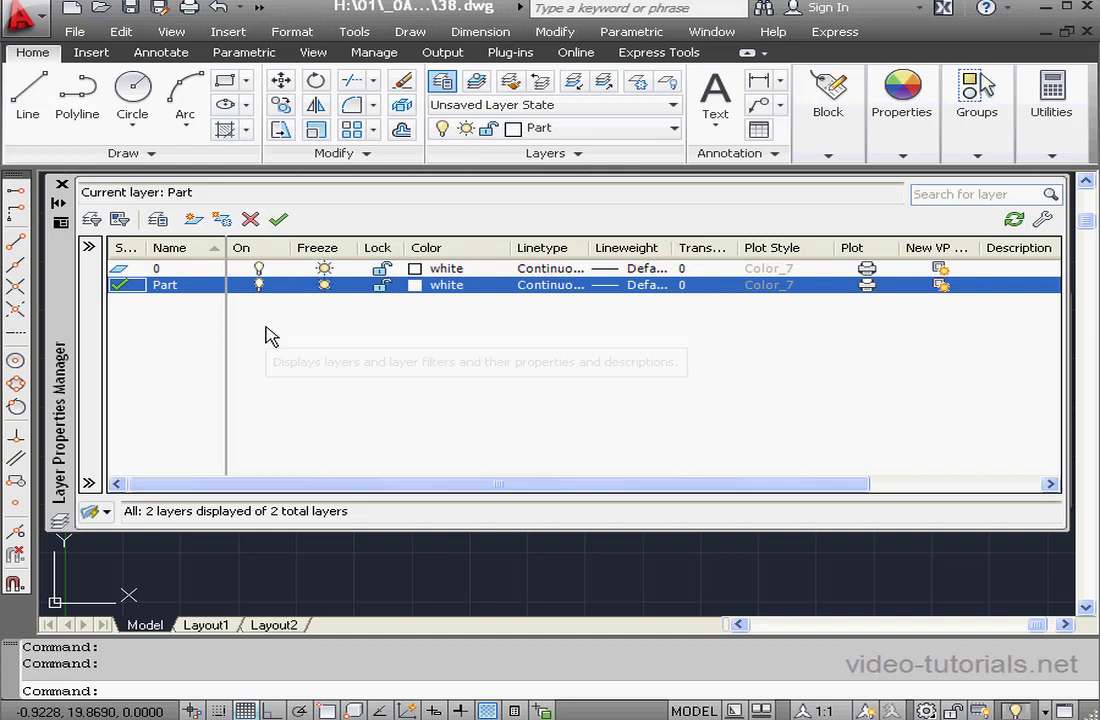
Toggle layer 0 off and on, and freeze and thaw it
left_click(259, 268)
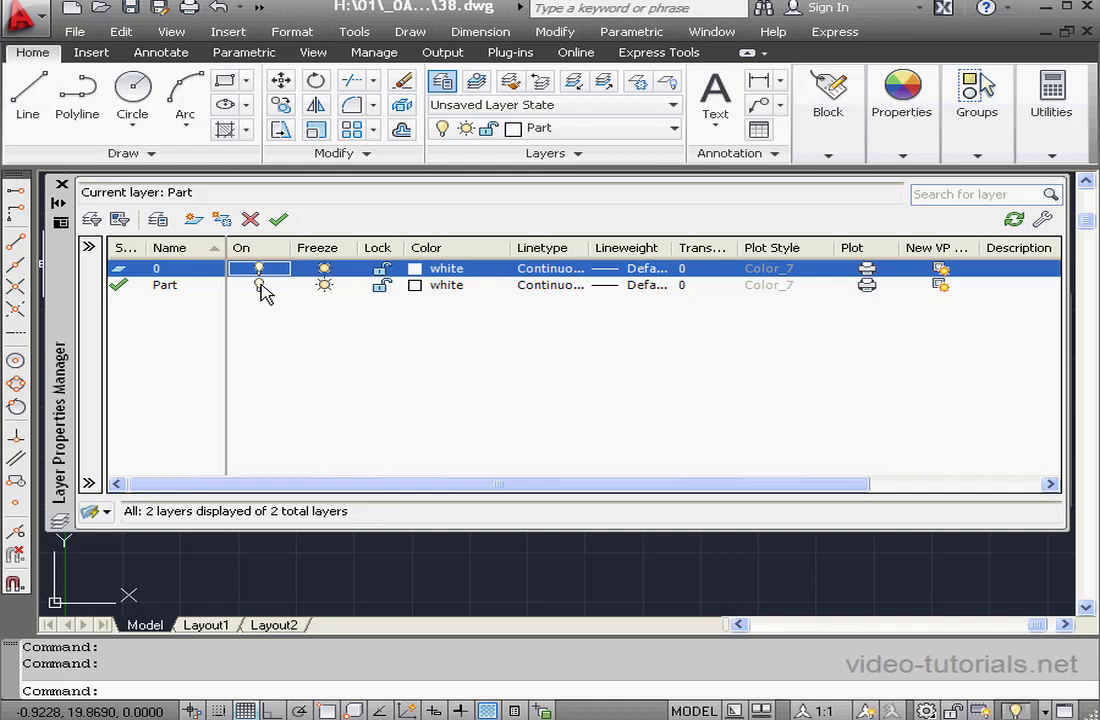
left_click(325, 269)
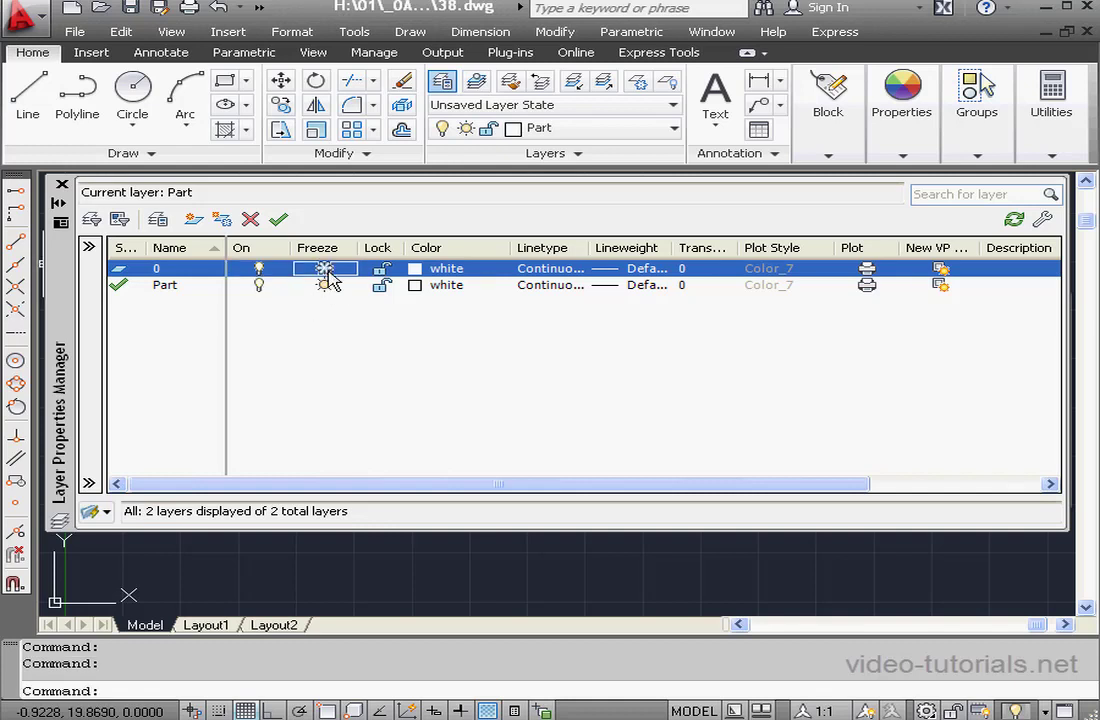
left_click(326, 269)
Try to freeze the current Part layer, and toggle its lock
left_click(325, 286)
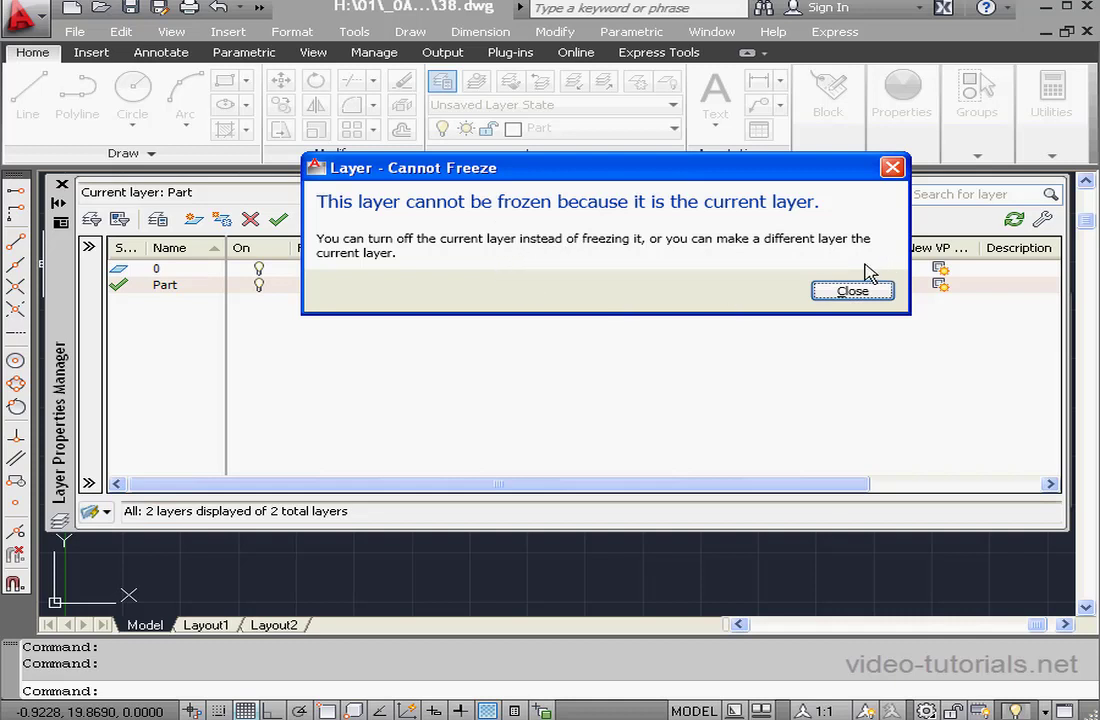
left_click(851, 290)
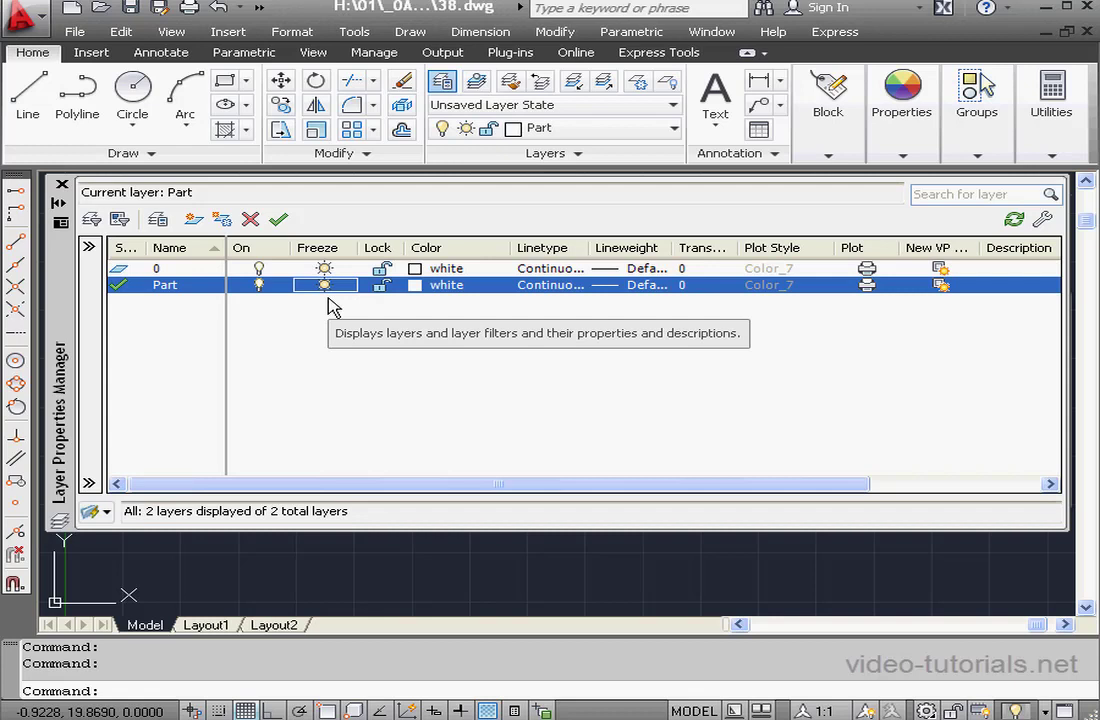
left_click(382, 285)
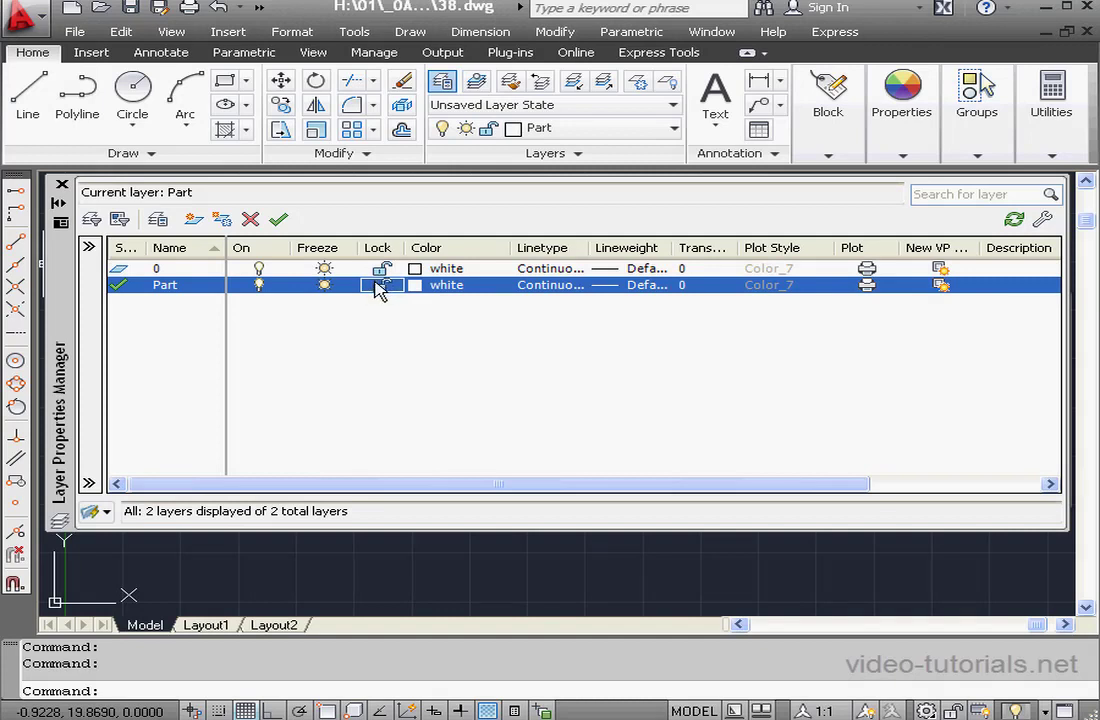
Set the Part layer's color to white from the index colors
left_click(415, 285)
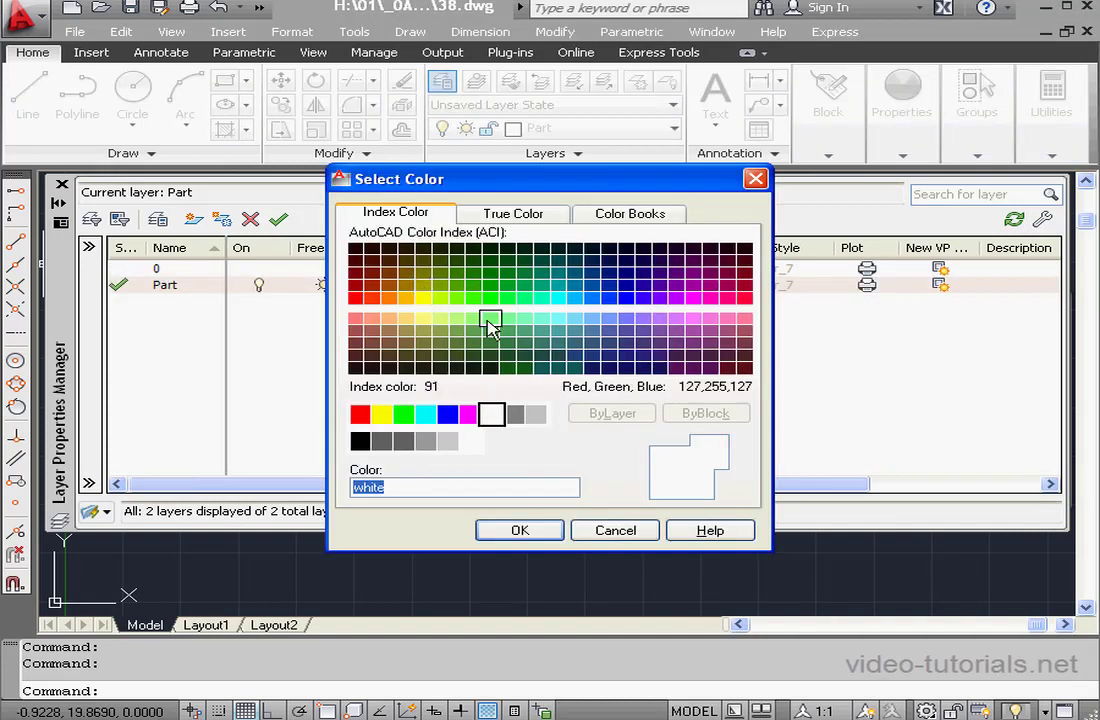
left_click(495, 414)
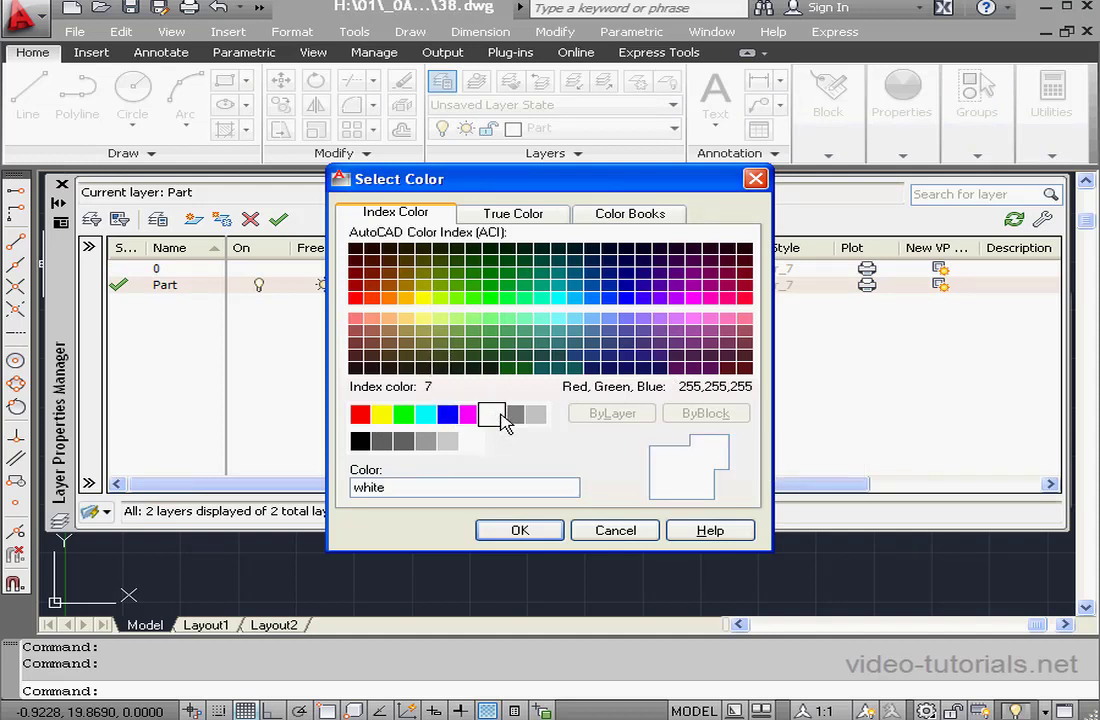
left_click(520, 531)
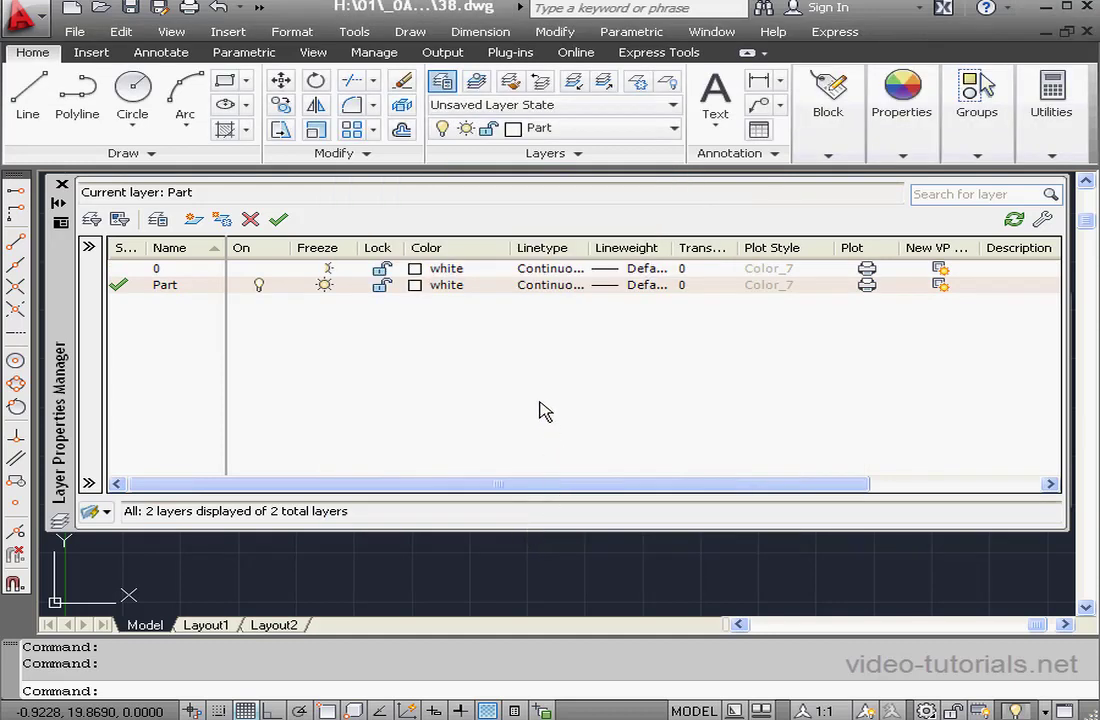
Examine the loaded and loadable linetypes for the Part layer, leaving both dialogs without a change
left_click(553, 285)
left_click(617, 476)
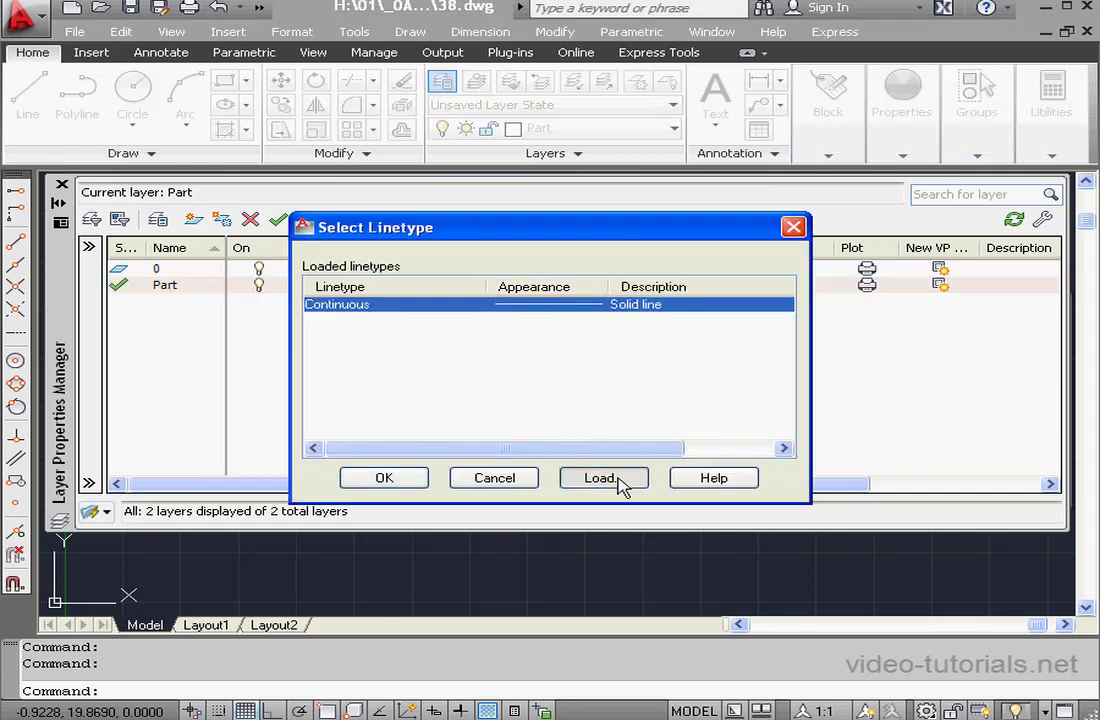
mouse_move(786, 327)
left_mouse_down()
mouse_move(790, 432)
mouse_move(786, 318)
left_mouse_up()
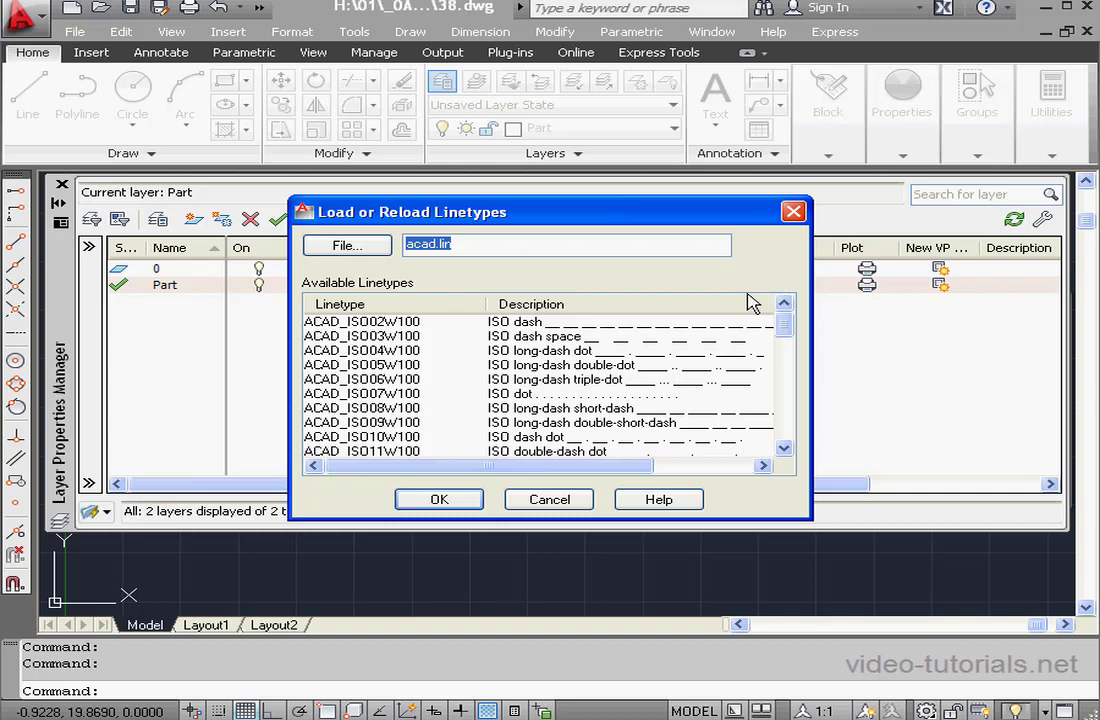
left_click(562, 502)
left_click(520, 481)
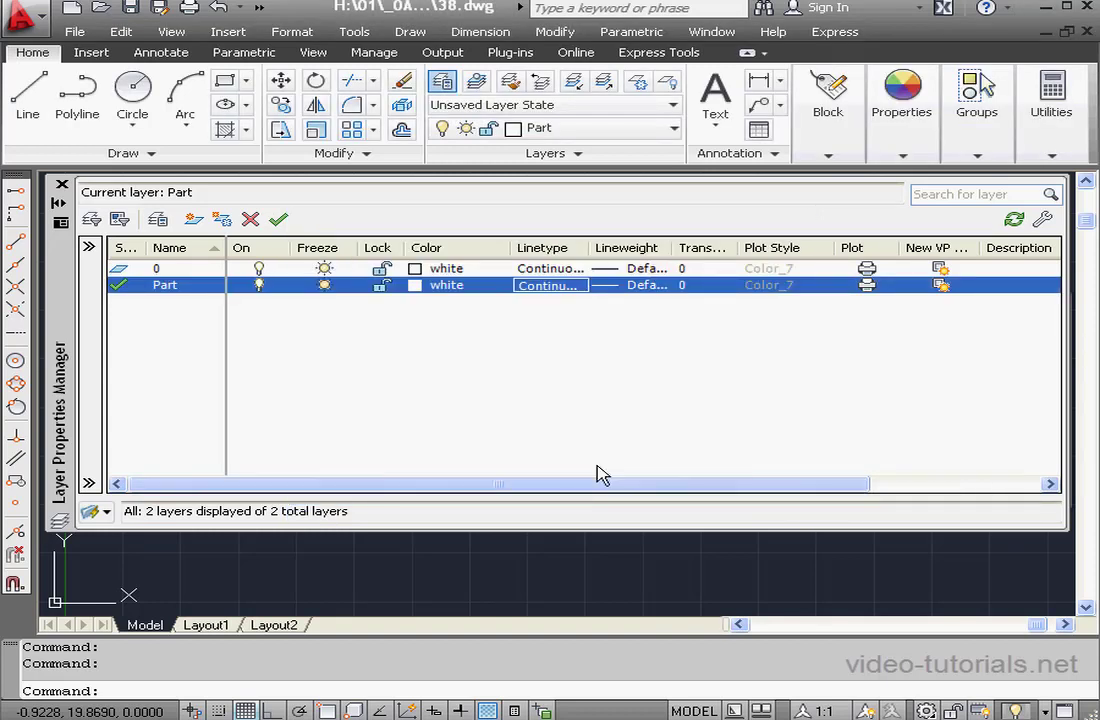
Look over the lineweights available for the Part layer and cancel the selection
left_click(643, 287)
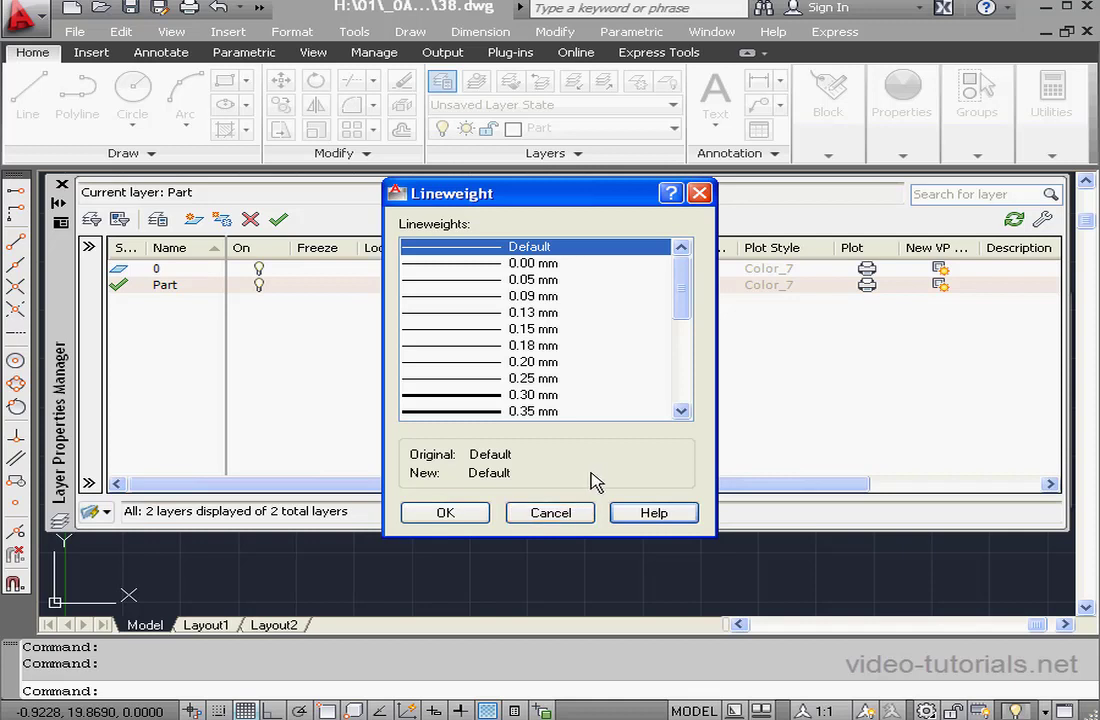
left_click(560, 521)
left_click(492, 450)
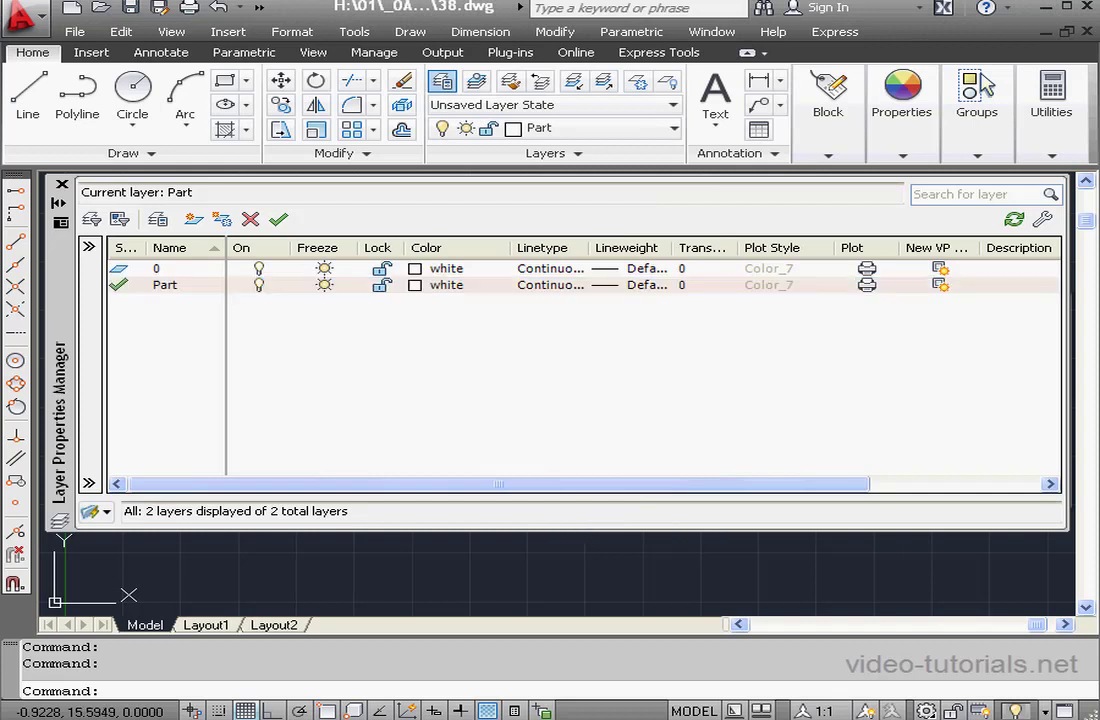
Look over the transparency values available for the Part layer and cancel the selection
left_click(685, 286)
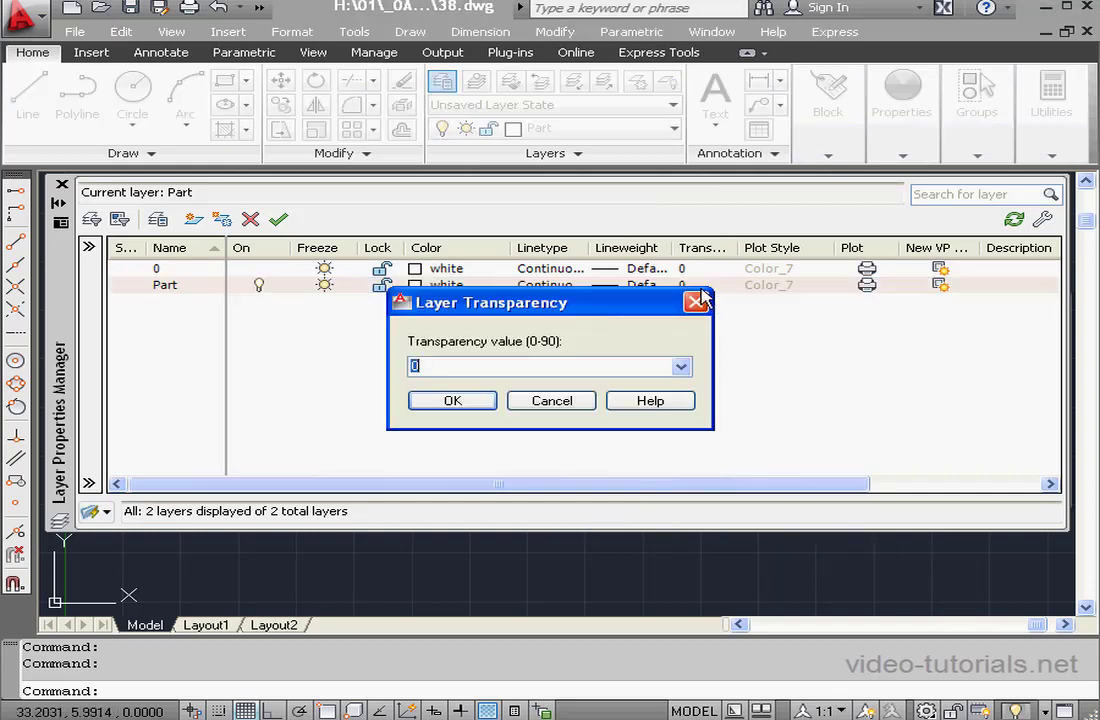
left_click(681, 370)
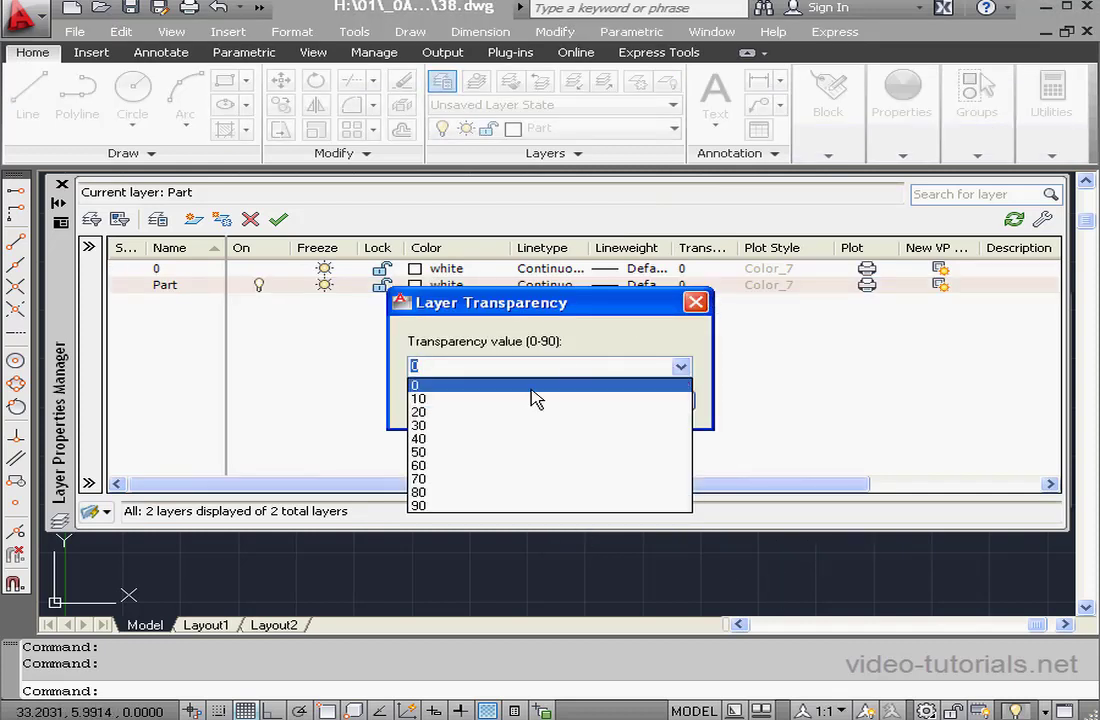
left_click(697, 305)
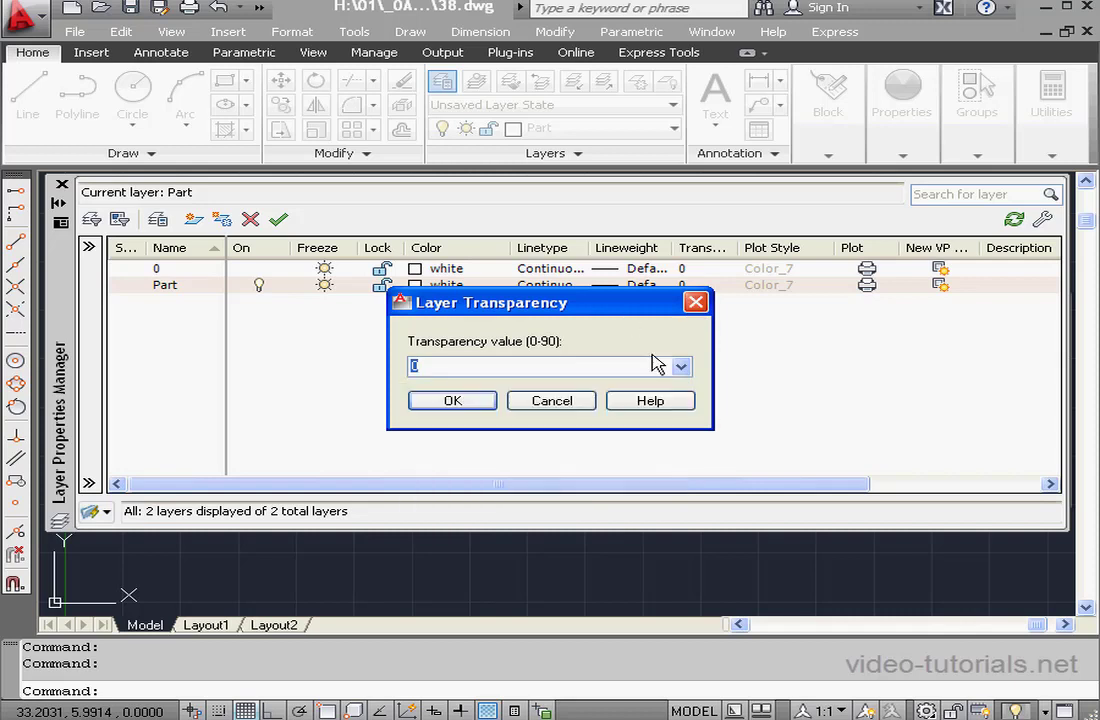
left_click(577, 407)
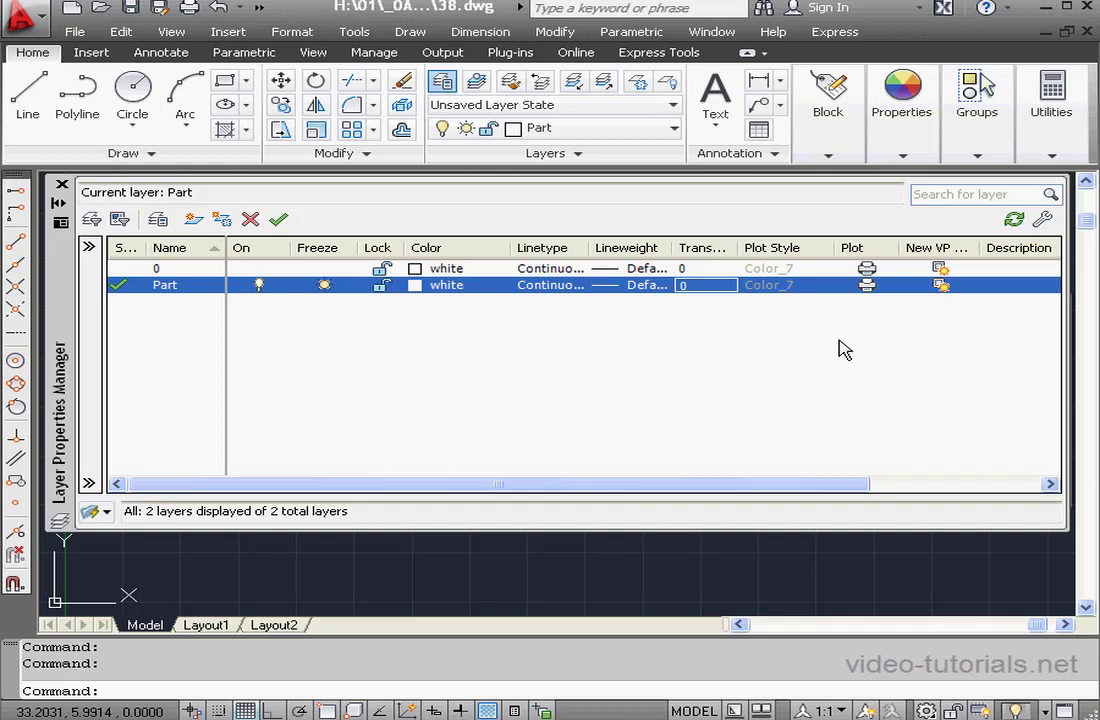
Toggle plotting of the Part layer off and on, and turn layer 0 off and frozen and back again
left_click(867, 286)
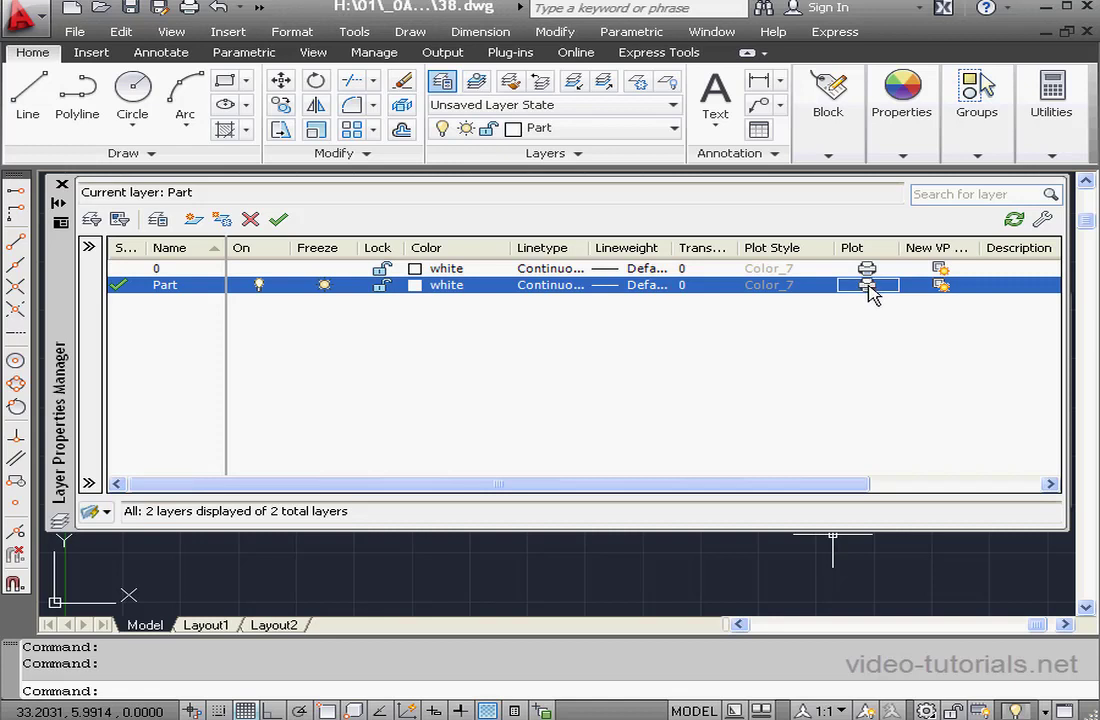
left_click(867, 286)
left_click(259, 270)
left_click(322, 272)
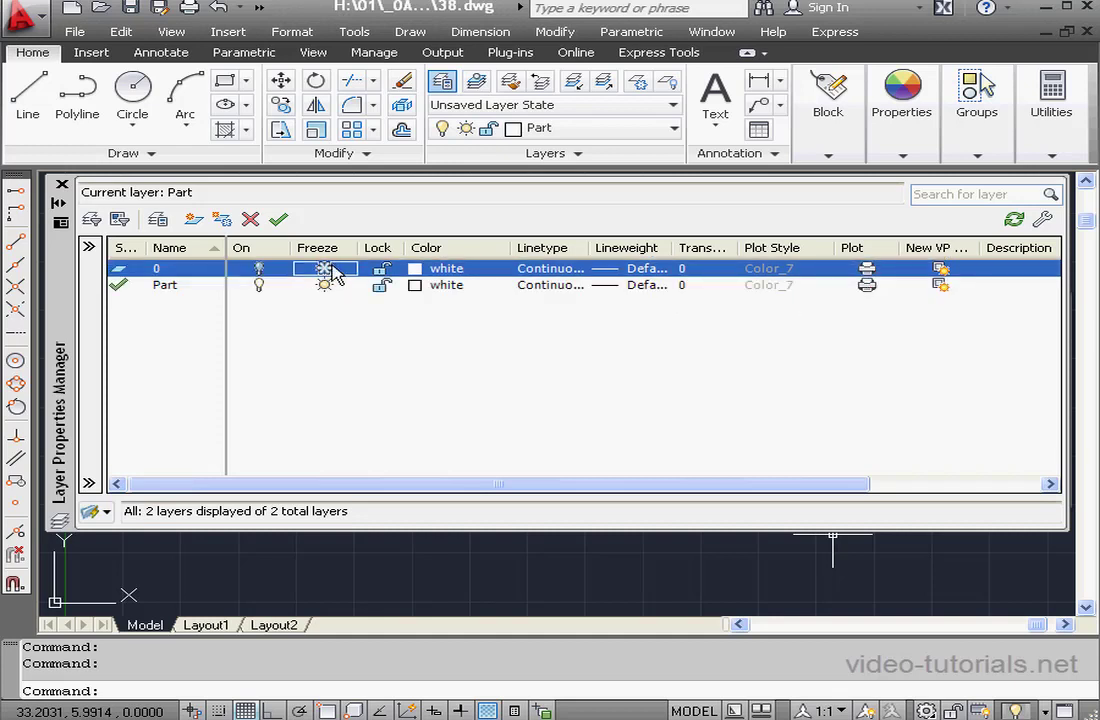
left_click(264, 273)
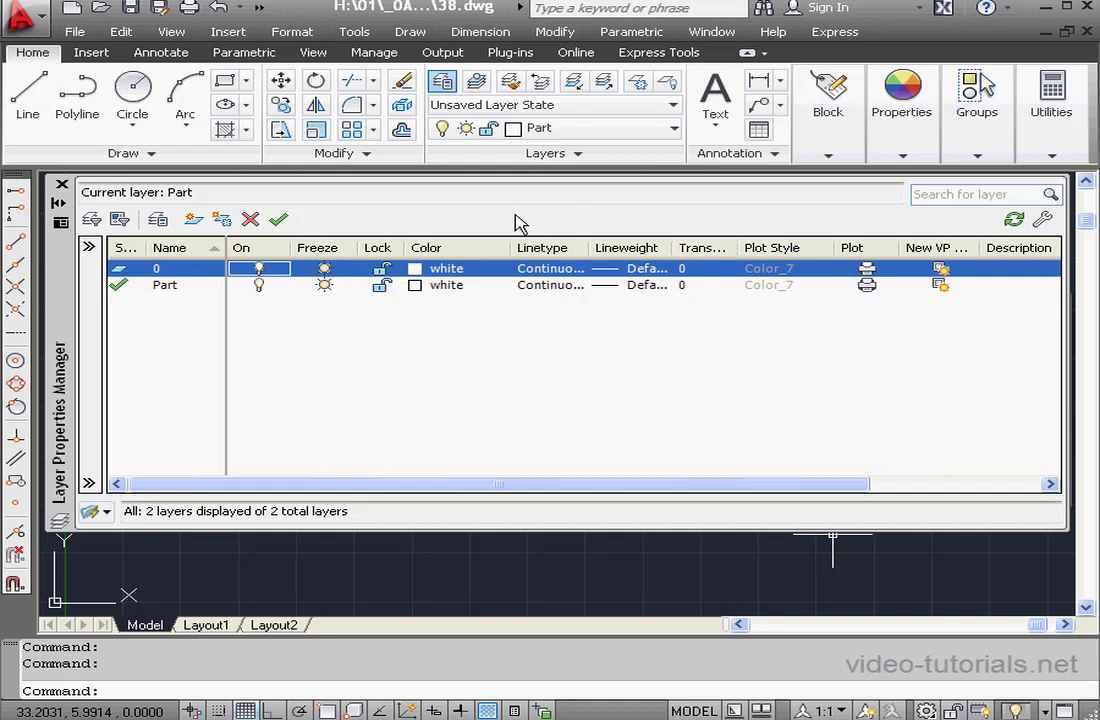
Create a new layer named Center Line and set its color to red
left_click(193, 221)
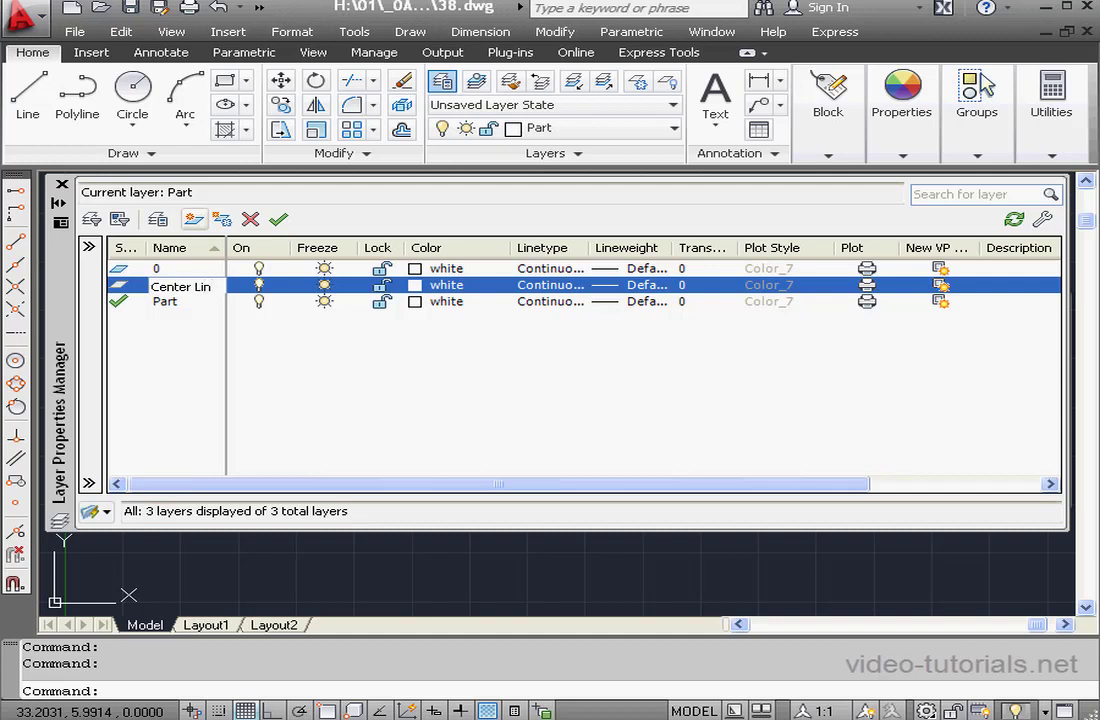
left_click(416, 287)
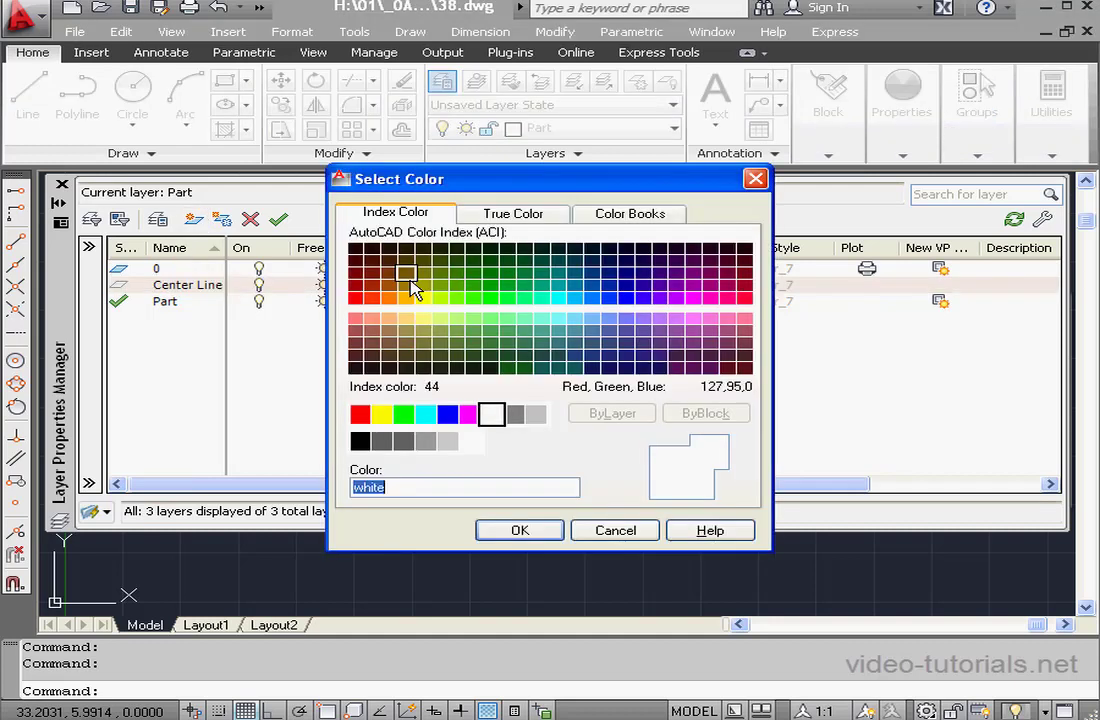
left_click(360, 414)
left_click(520, 530)
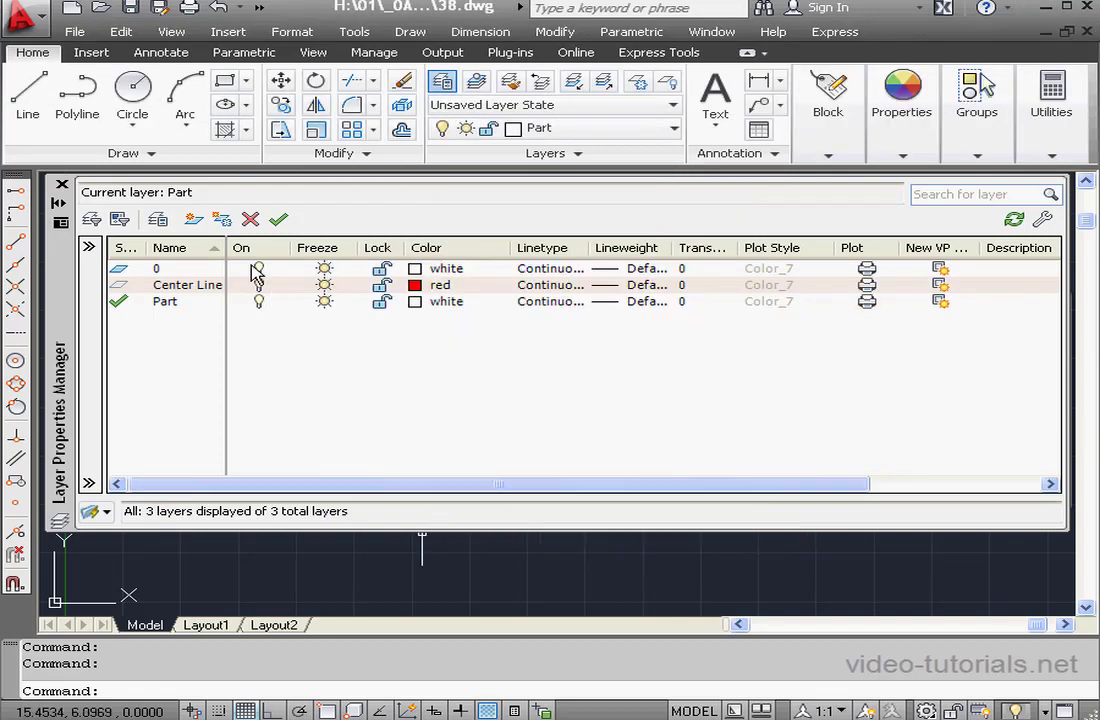
Create a new layer named Hidden Line and set its color to cyan
left_click(194, 219)
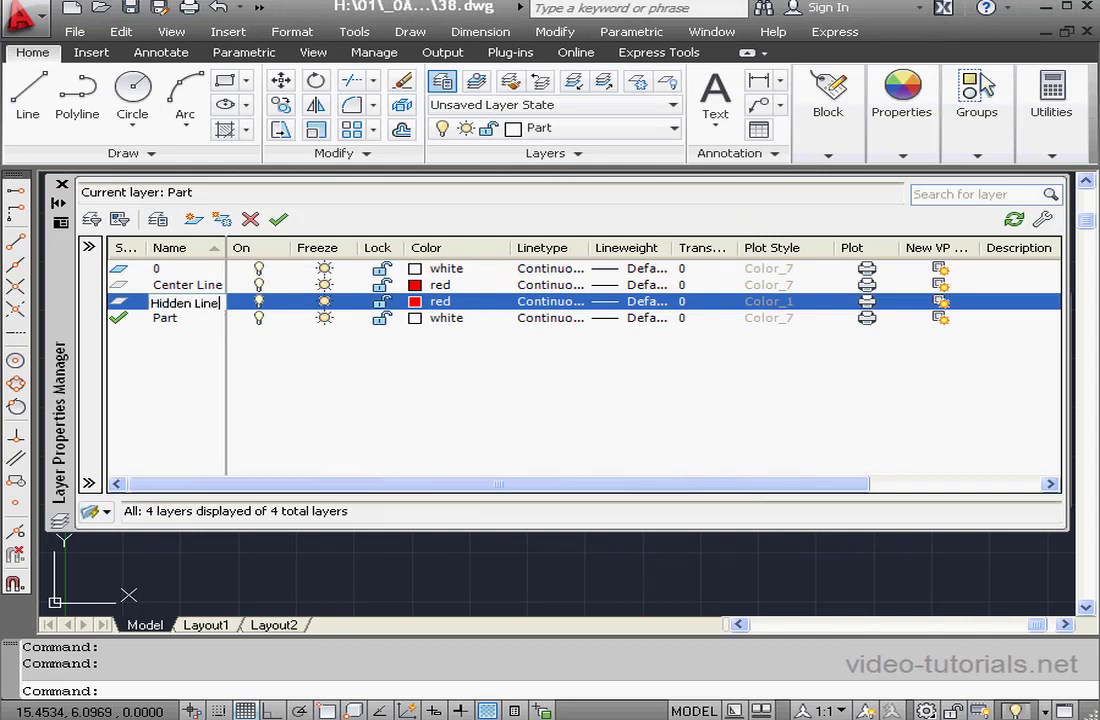
left_click(415, 302)
left_click(428, 414)
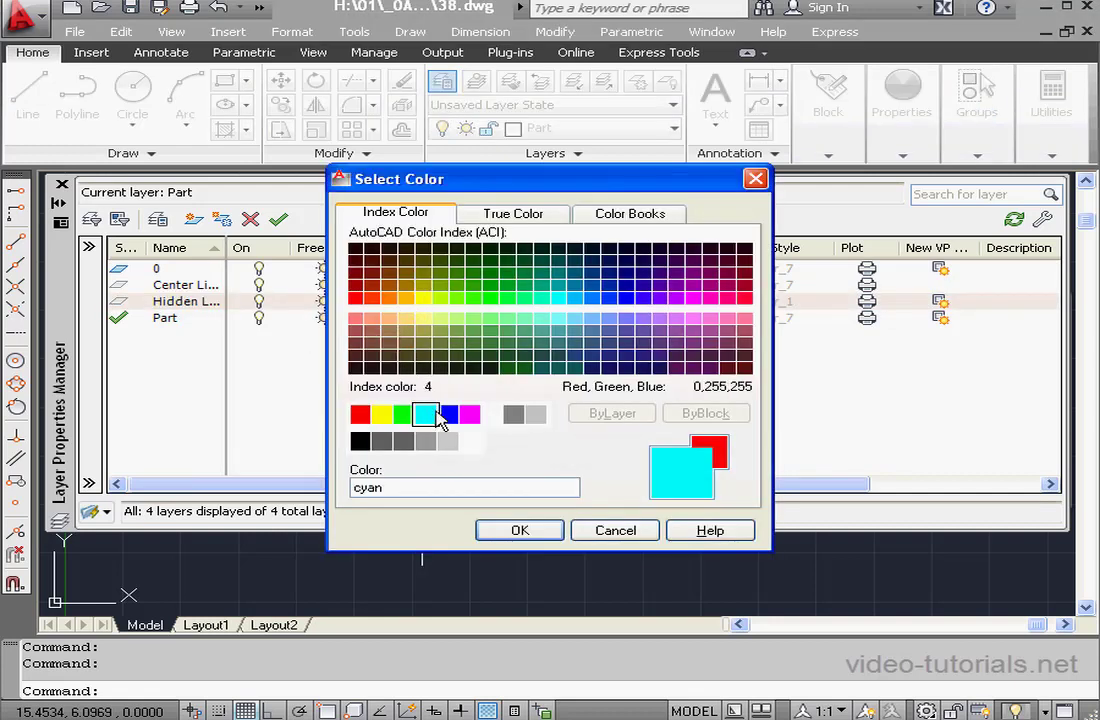
left_click(520, 531)
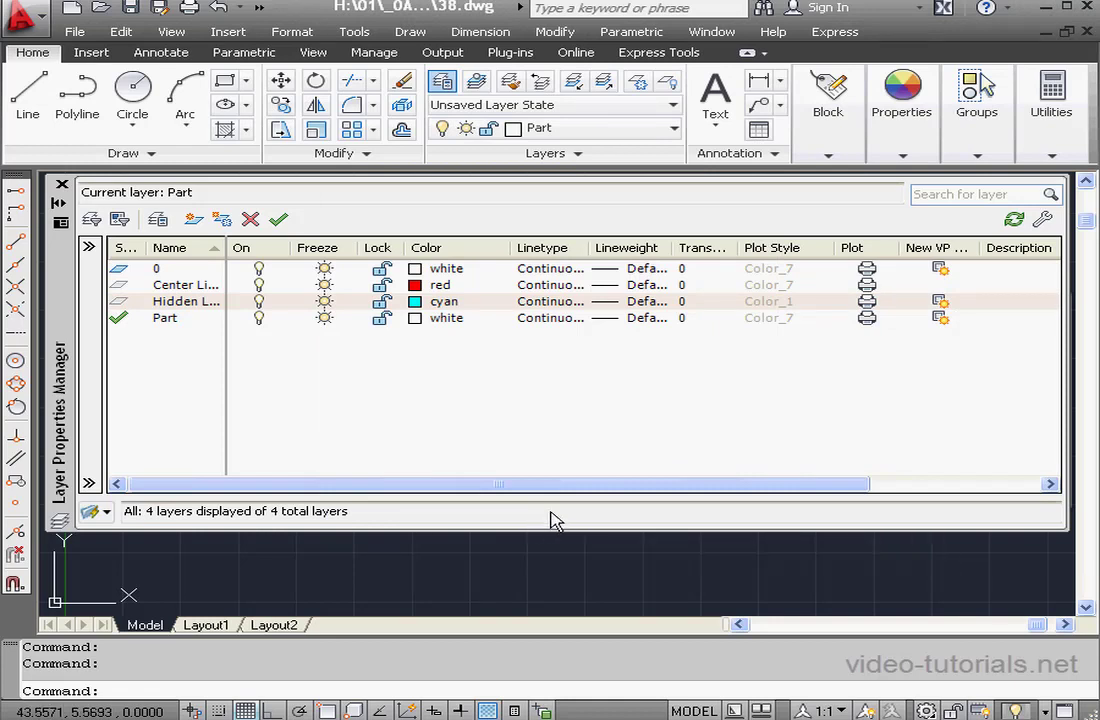
Load the HIDDEN linetype from acad.lin and assign it to the Hidden Line layer
left_click(554, 305)
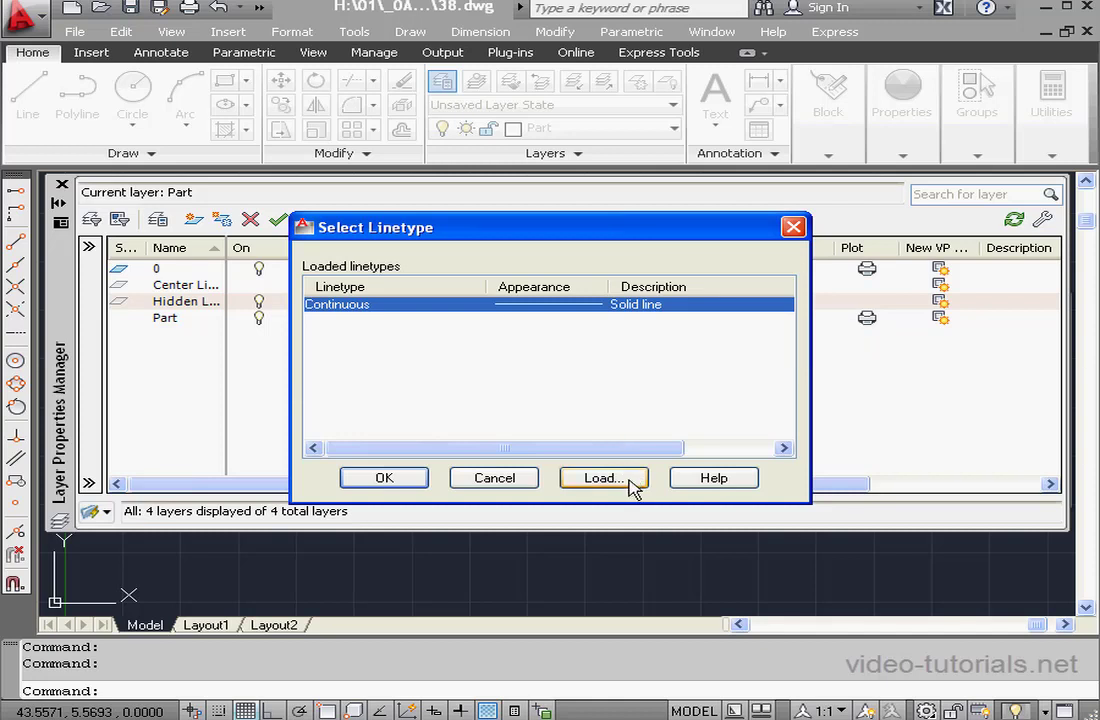
left_click(604, 478)
left_click_drag(787, 335, 778, 424)
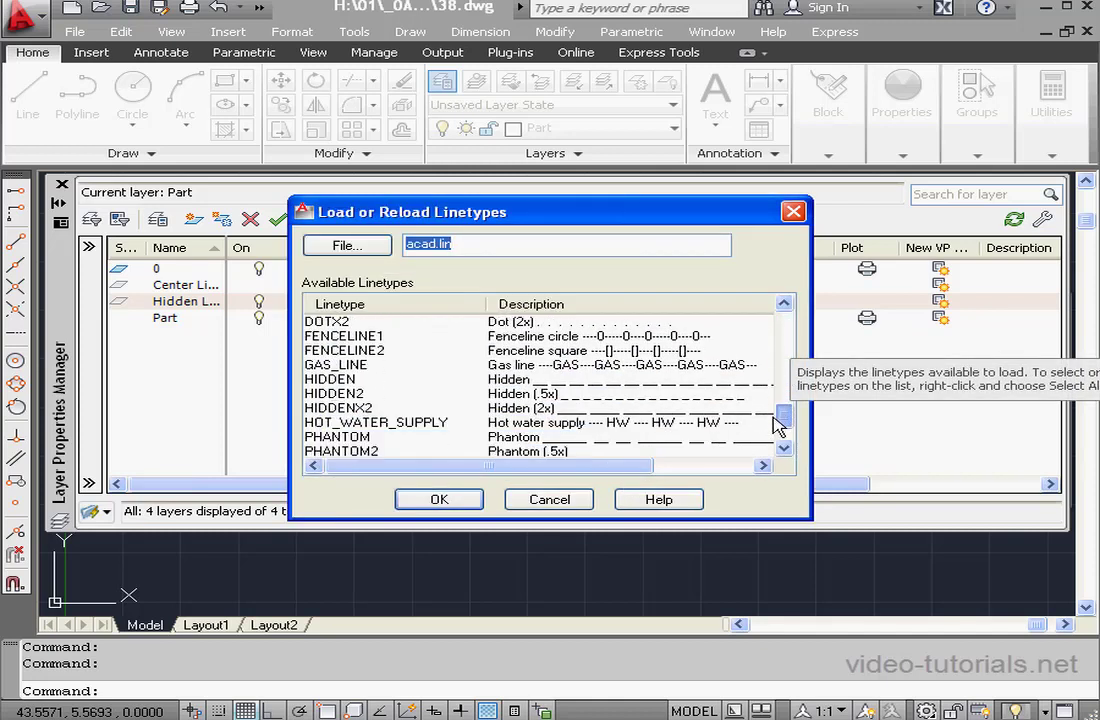
left_click(536, 381)
left_click(439, 499)
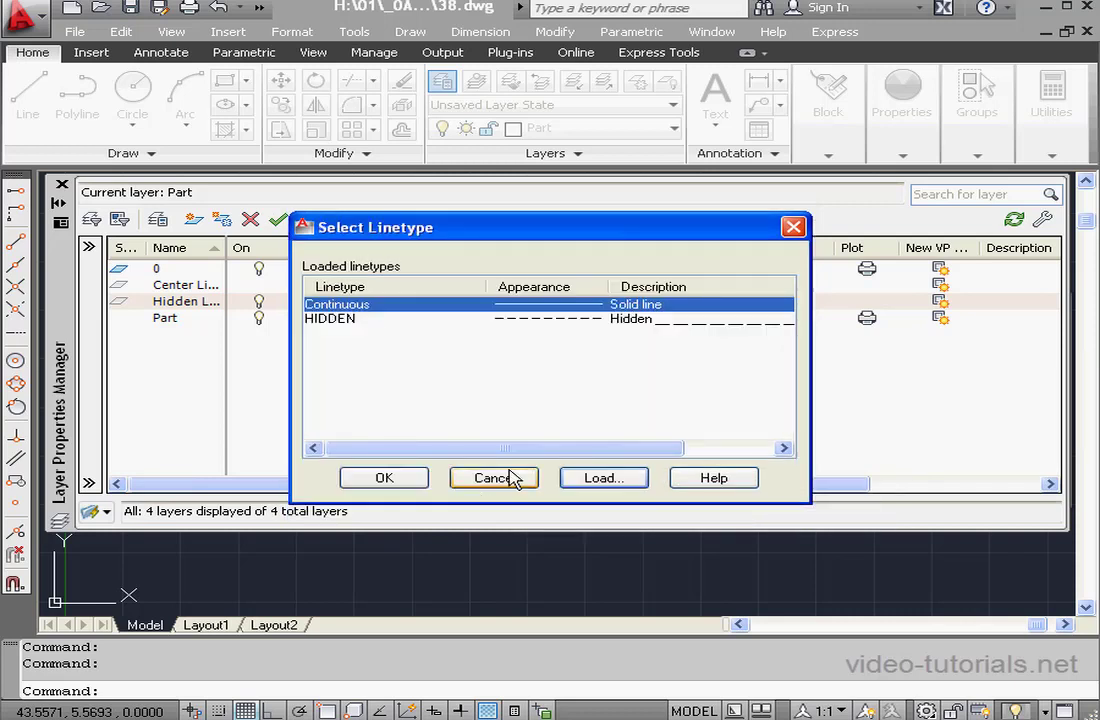
left_click(345, 320)
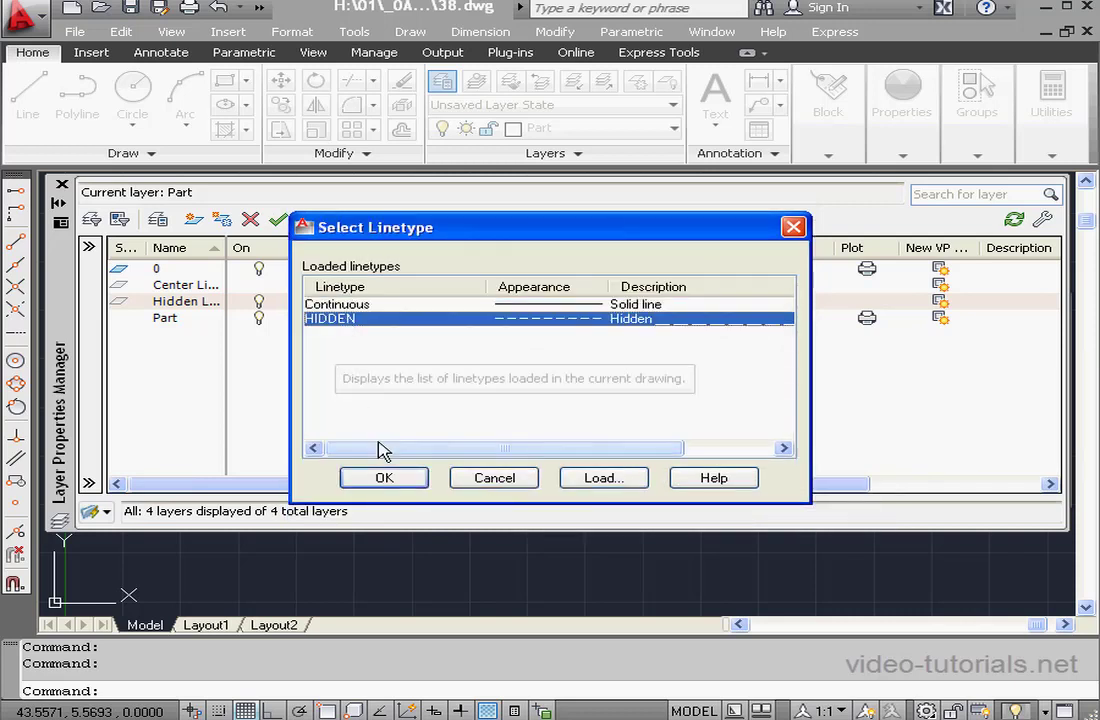
left_click(384, 478)
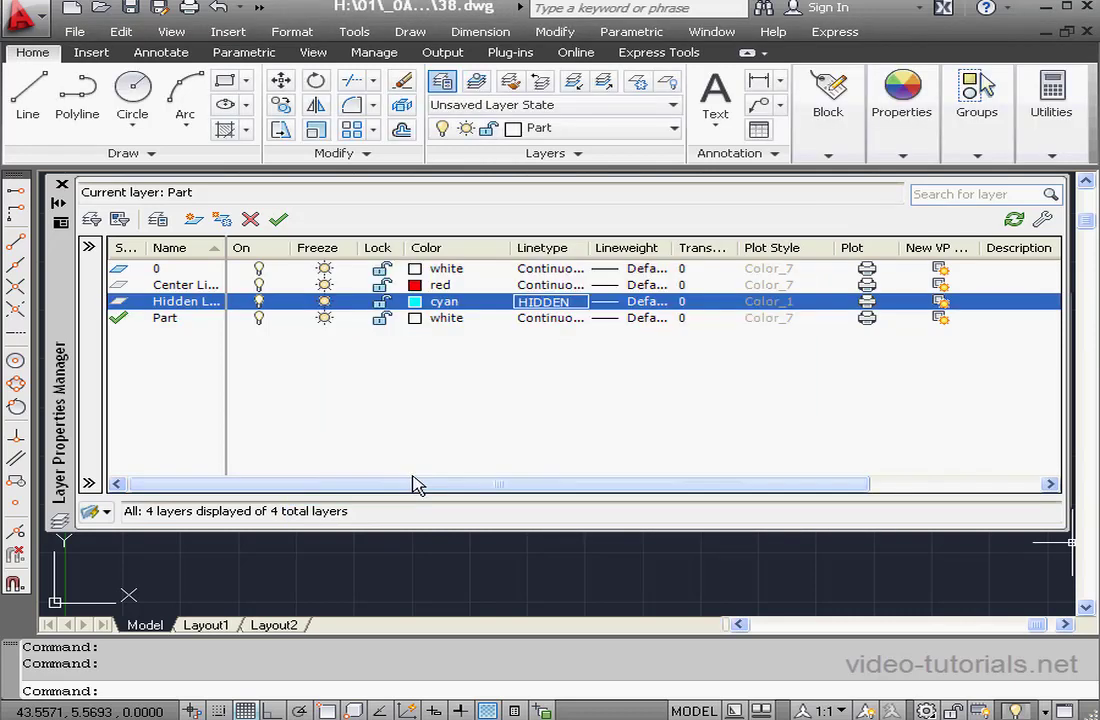
Load the CENTER linetype, assign it to the Center Line layer, and close the Layer Properties Manager
left_click(555, 285)
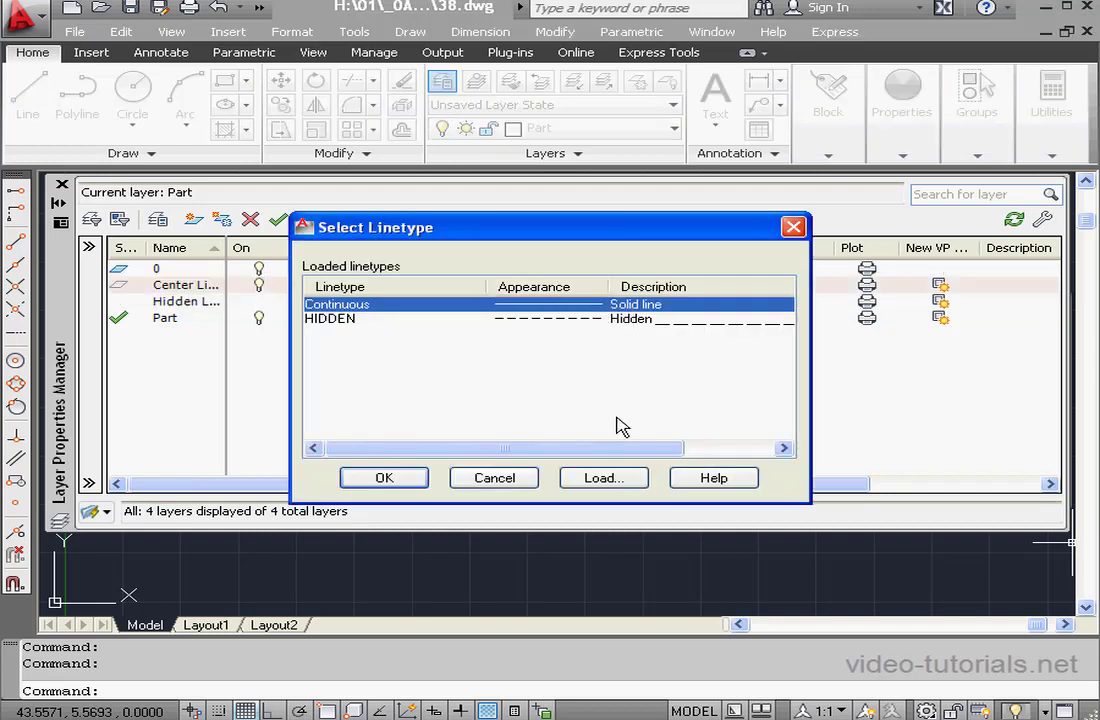
left_click(622, 480)
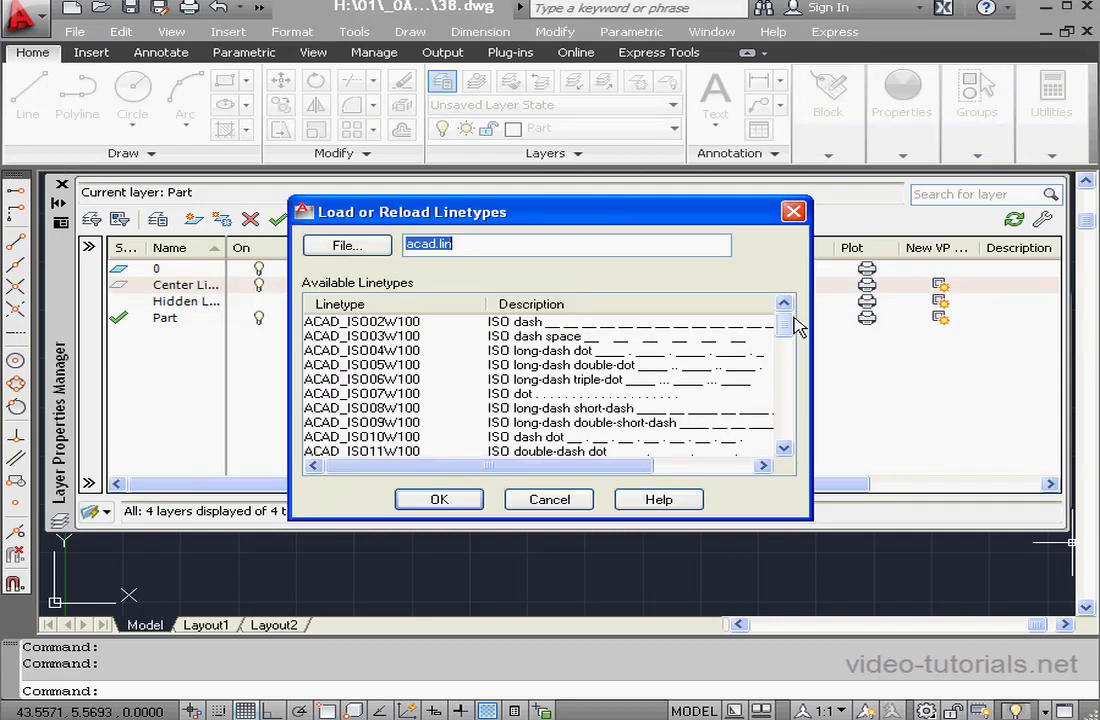
left_click_drag(784, 318, 786, 362)
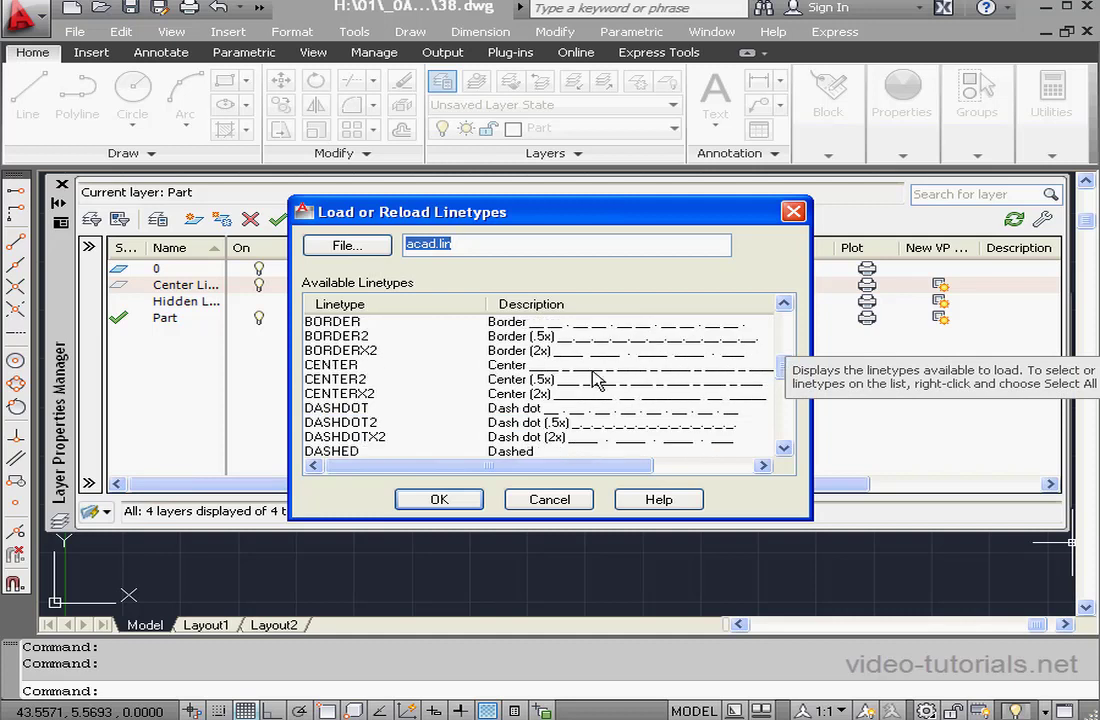
left_click(518, 366)
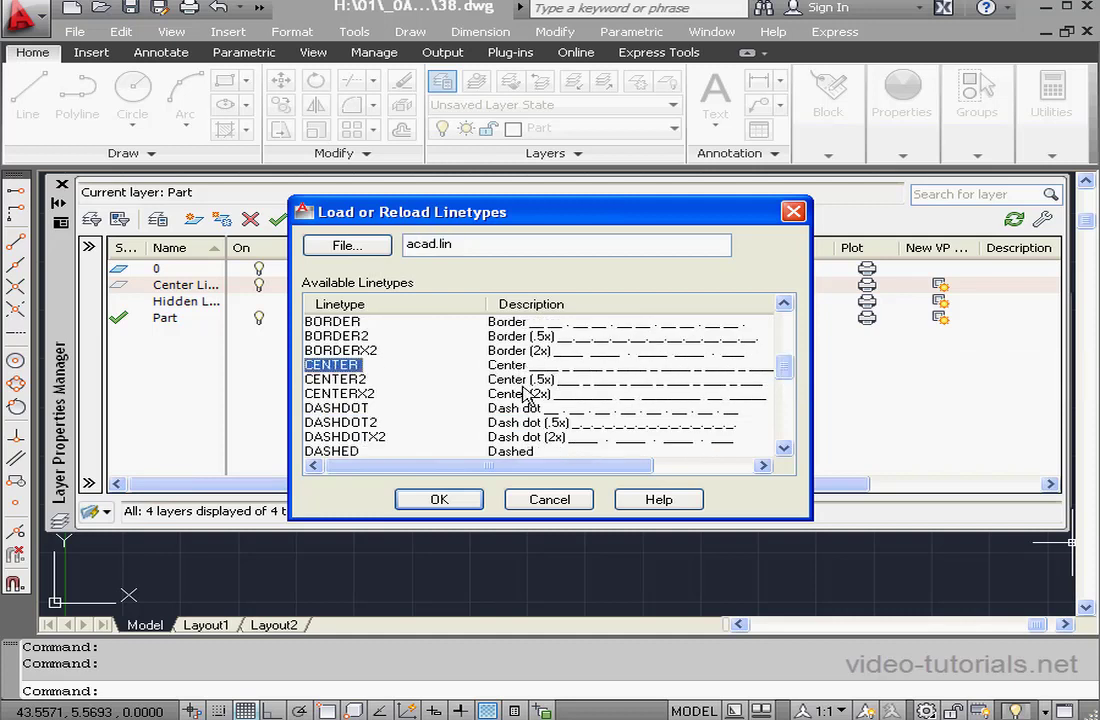
left_click(440, 498)
left_click(355, 304)
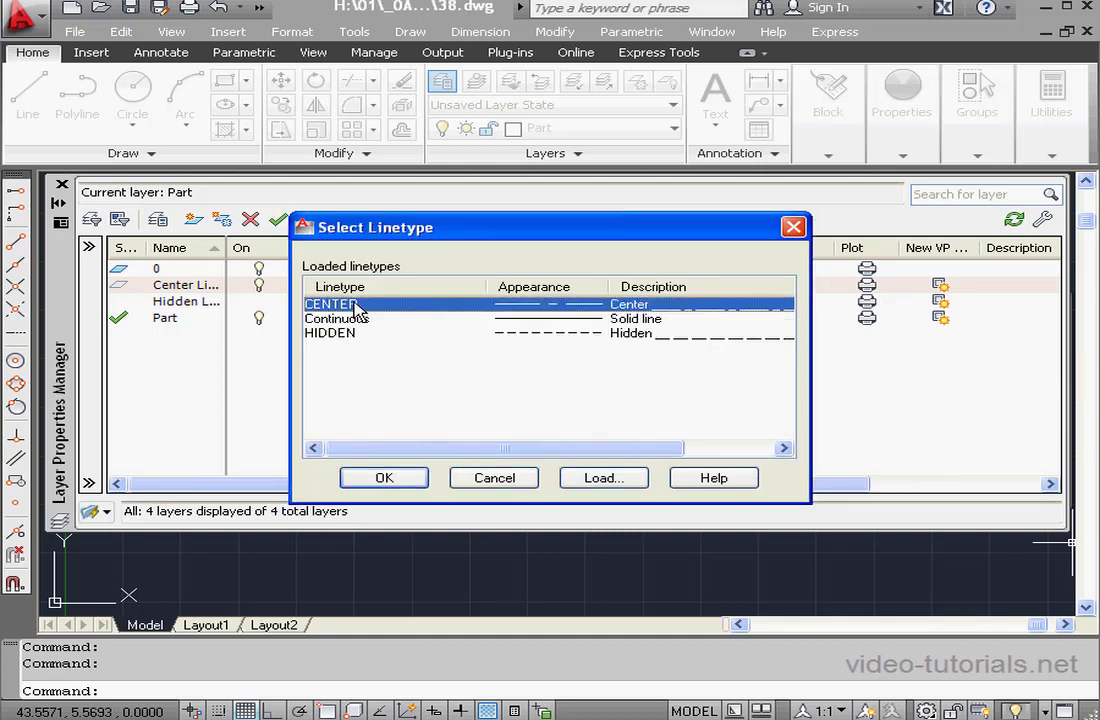
left_click(385, 479)
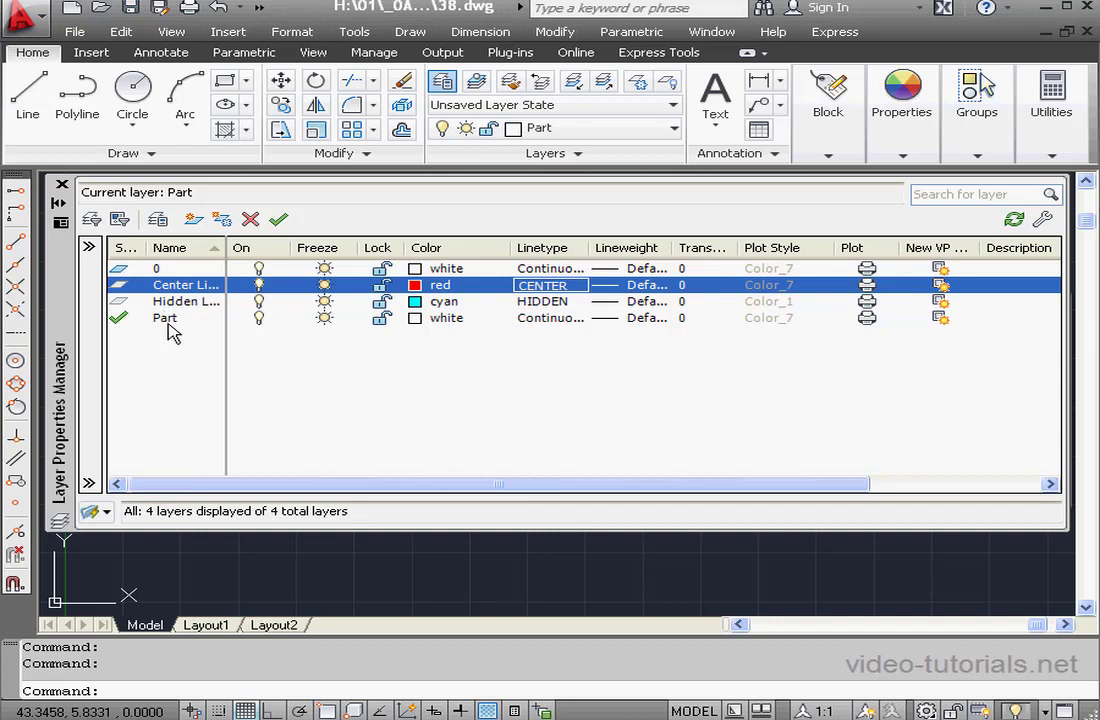
left_click(62, 187)
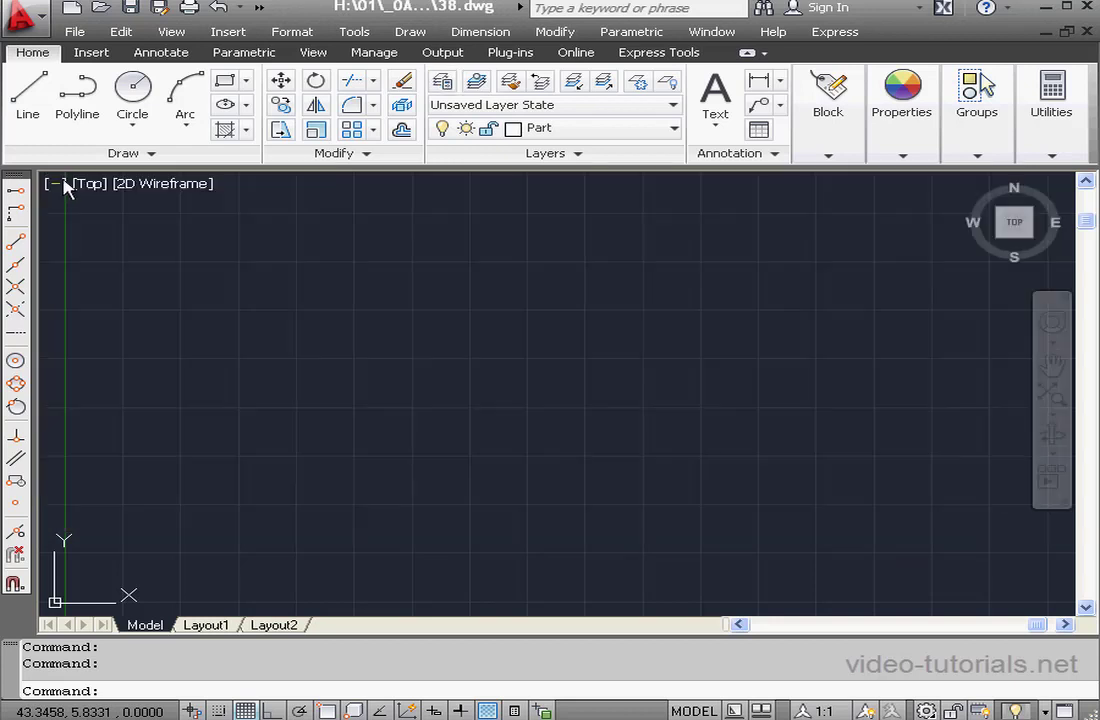
Keep Part as the current layer and draw a tall upright rectangle on it
left_click(674, 129)
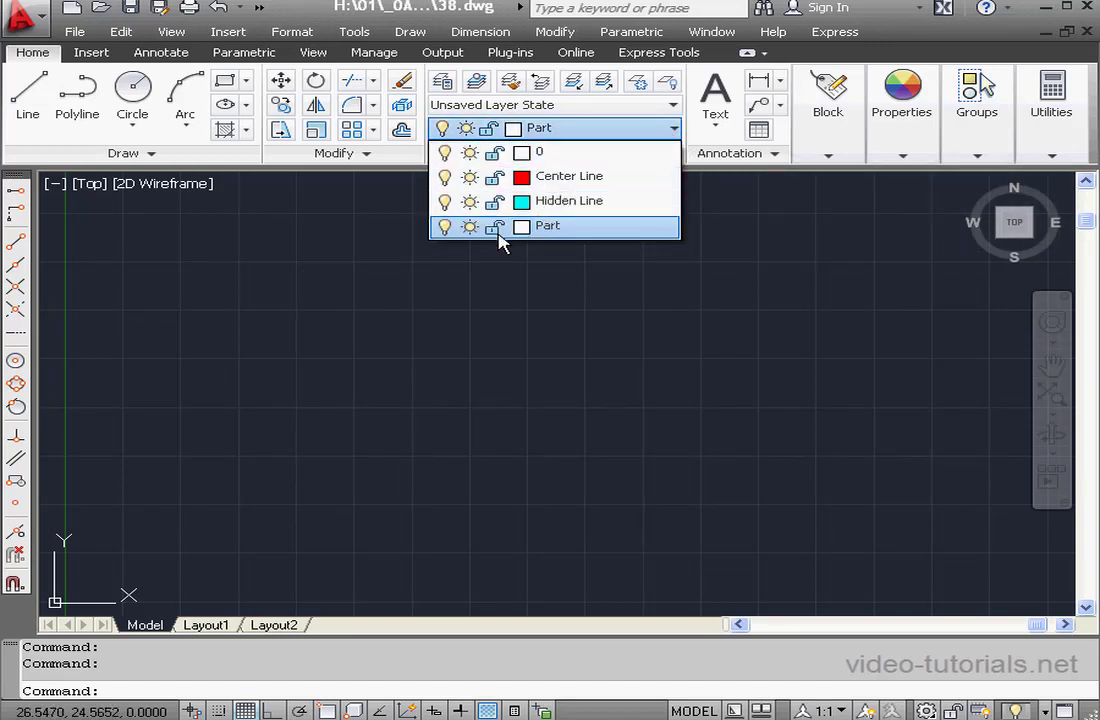
left_click(552, 228)
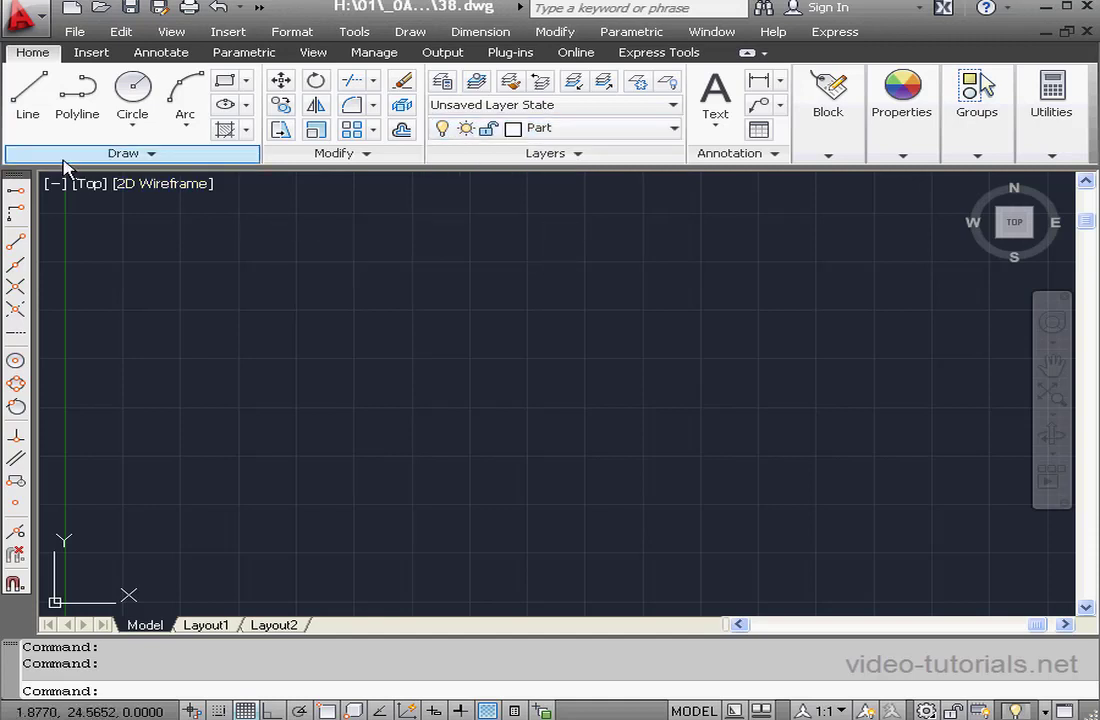
left_click(224, 88)
left_click(265, 254)
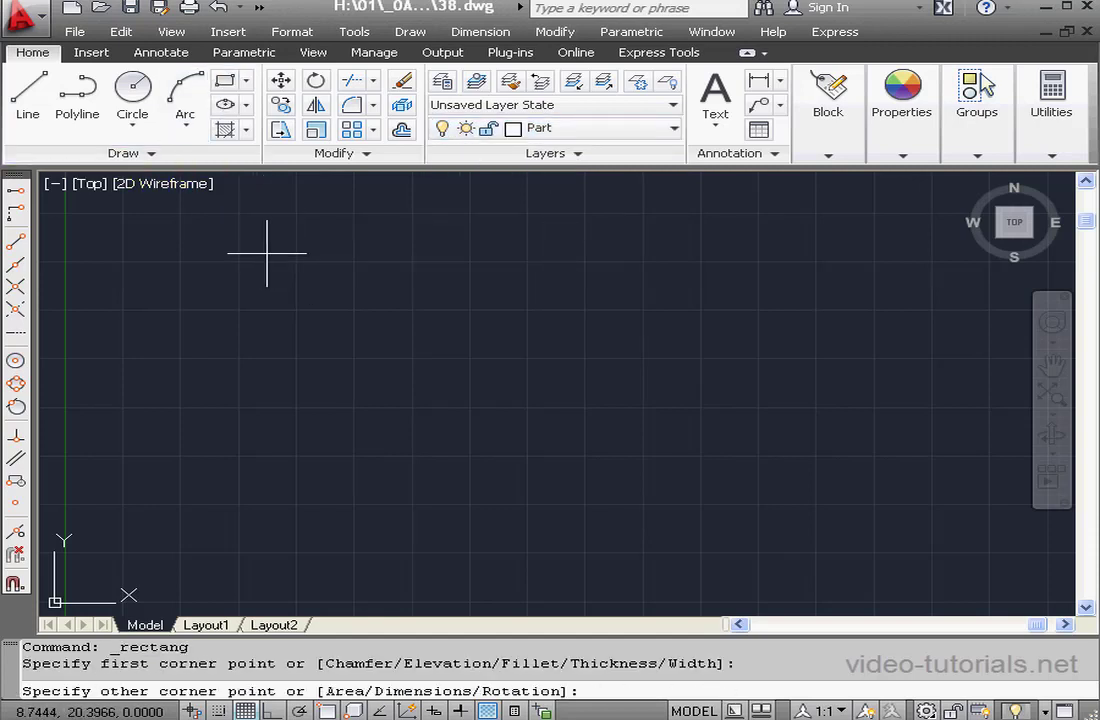
left_click(375, 470)
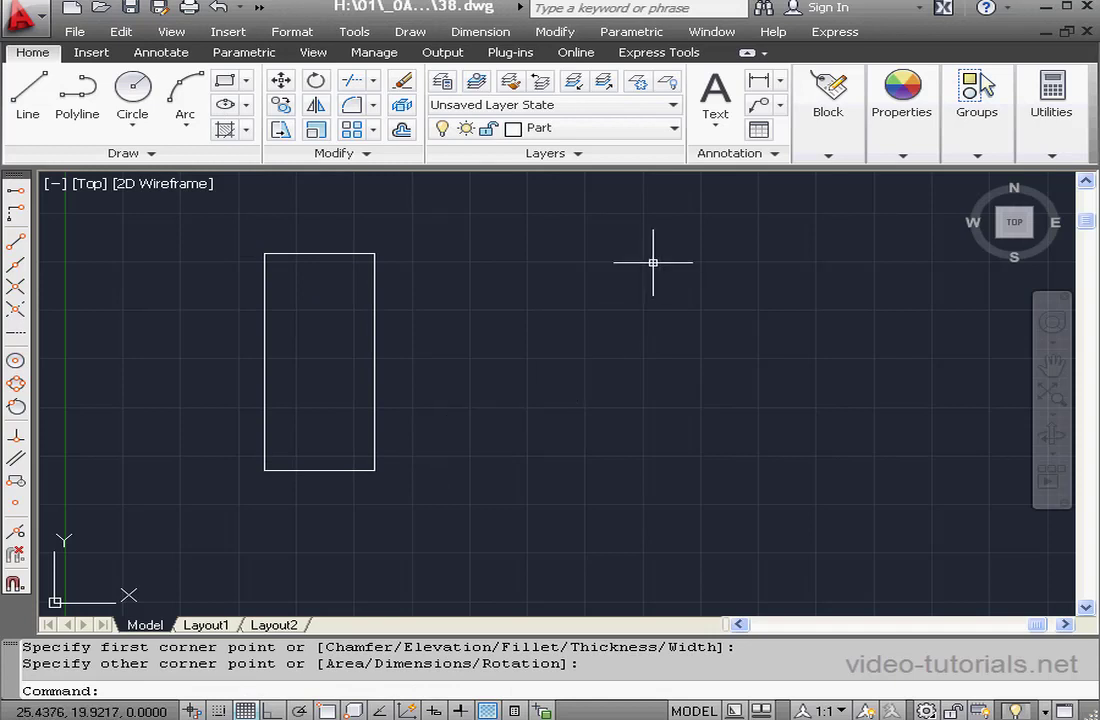
Make Center Line the current layer and draw a second upright rectangle beside the white one
left_click(676, 131)
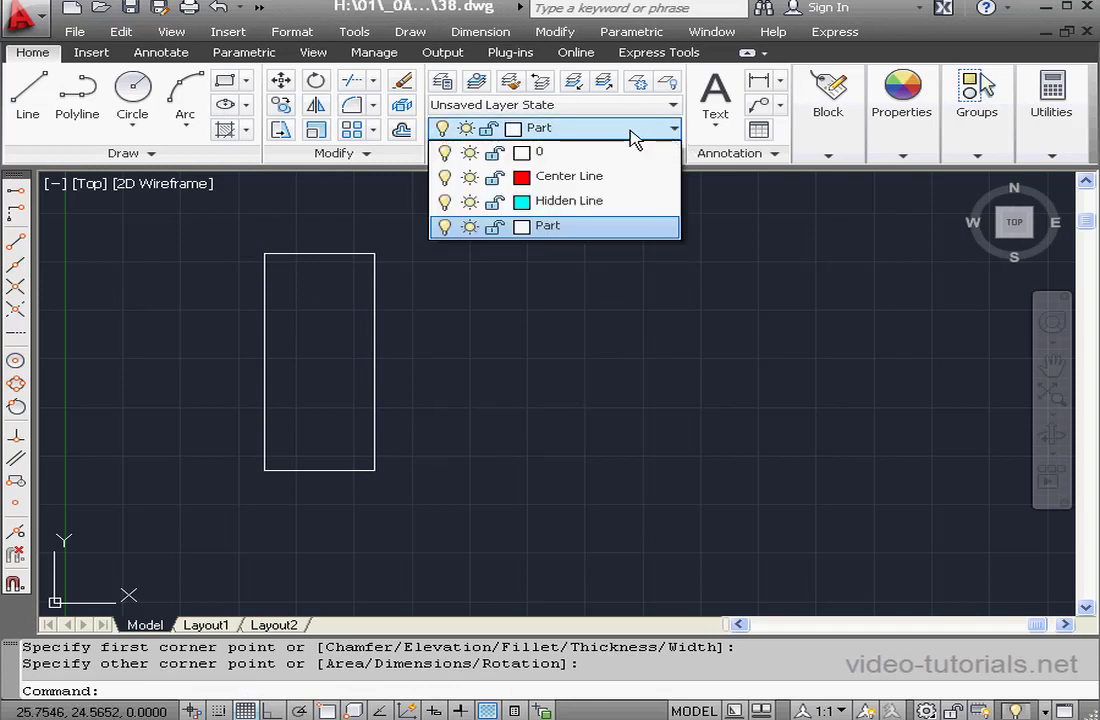
left_click(606, 182)
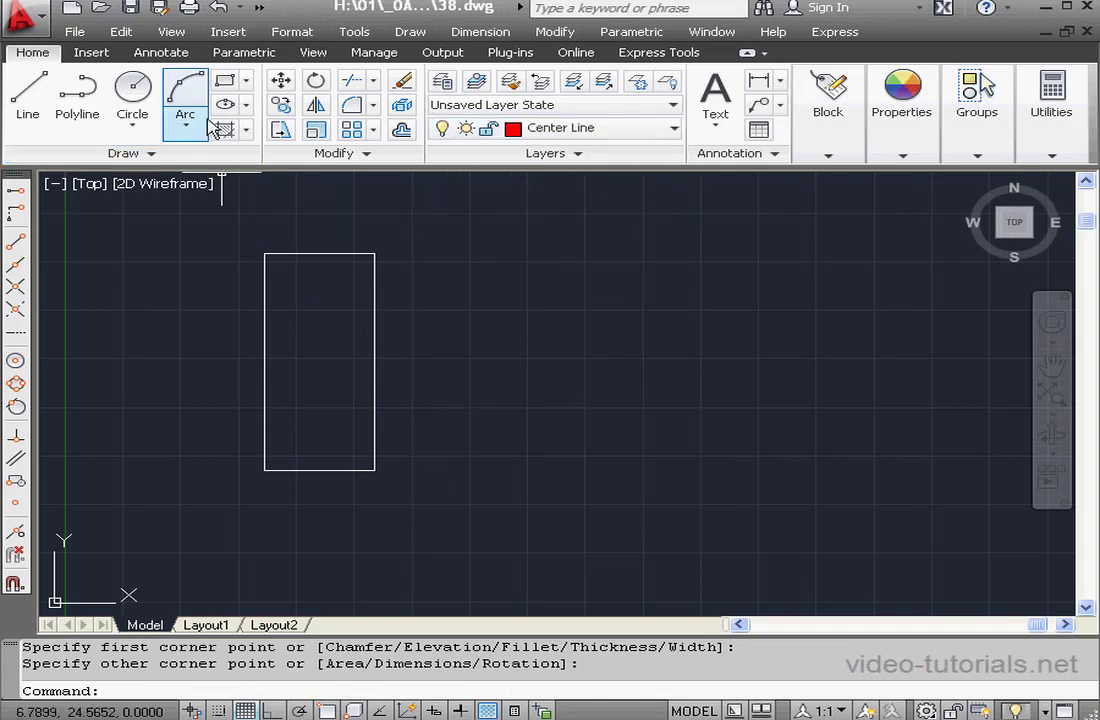
left_click(236, 88)
left_click(423, 262)
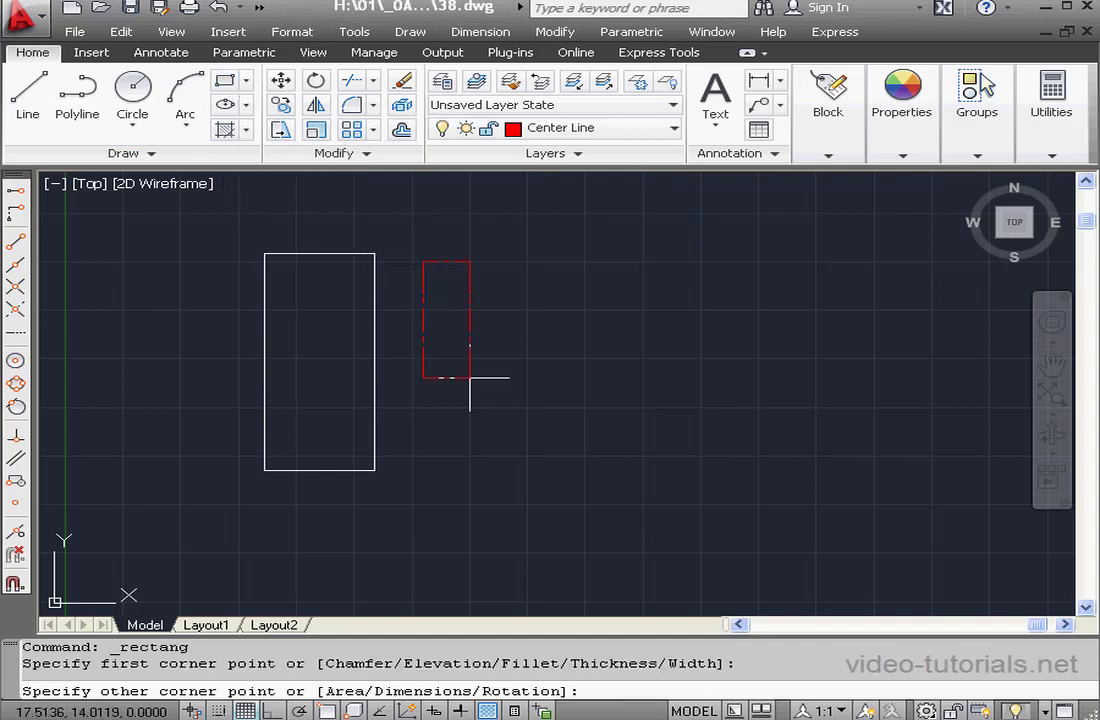
left_click(551, 478)
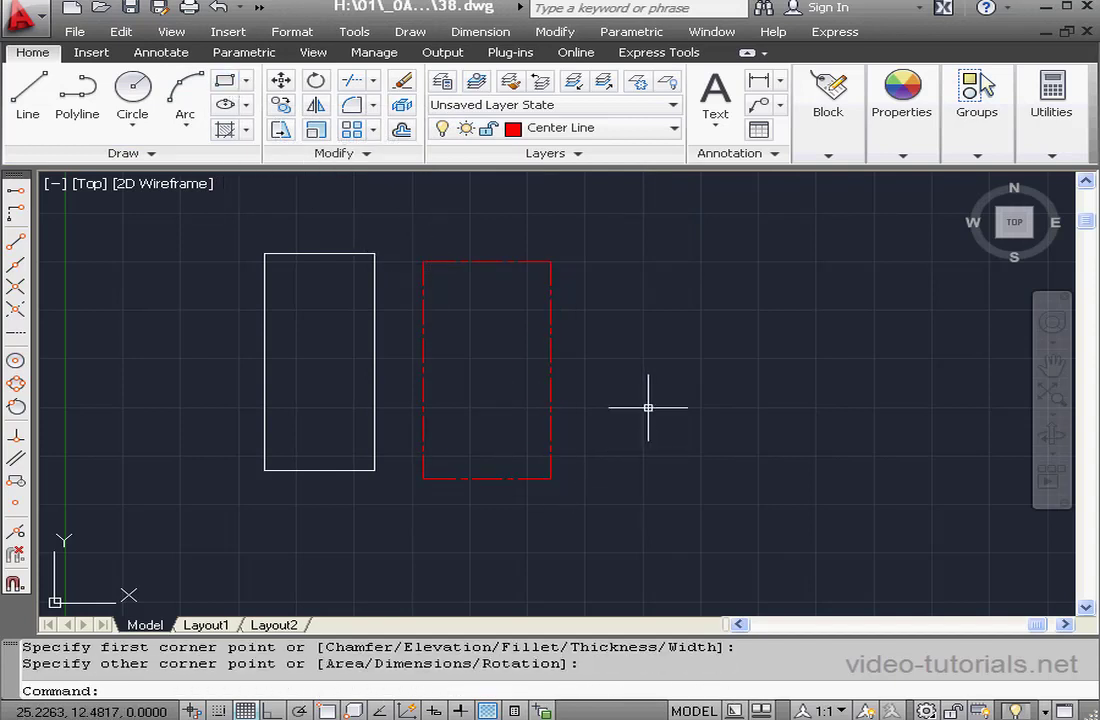
Make Hidden Line the current layer and draw a third upright rectangle beside the red one
left_click(676, 130)
left_click(572, 203)
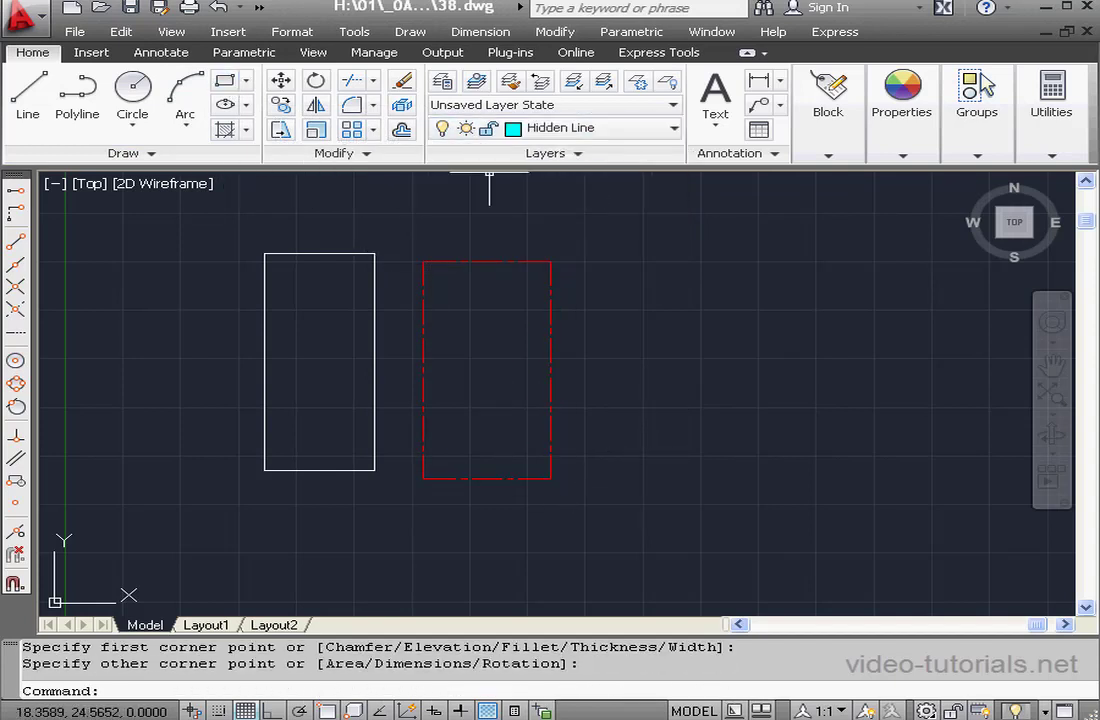
left_click(237, 90)
left_click(609, 263)
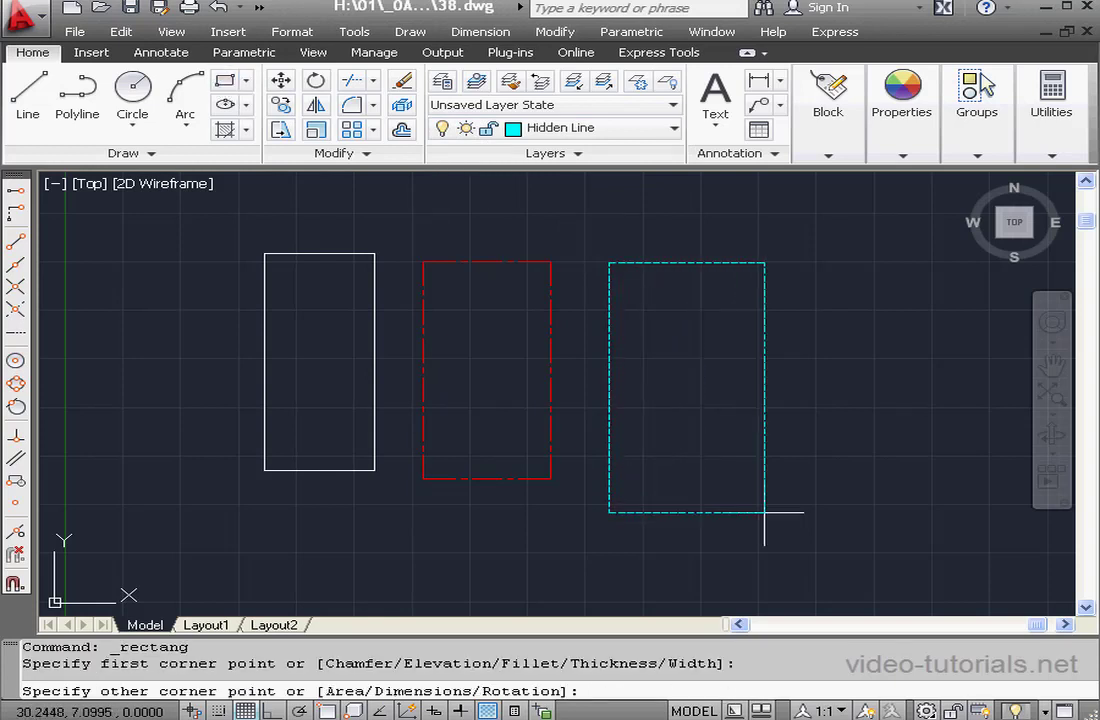
left_click(735, 487)
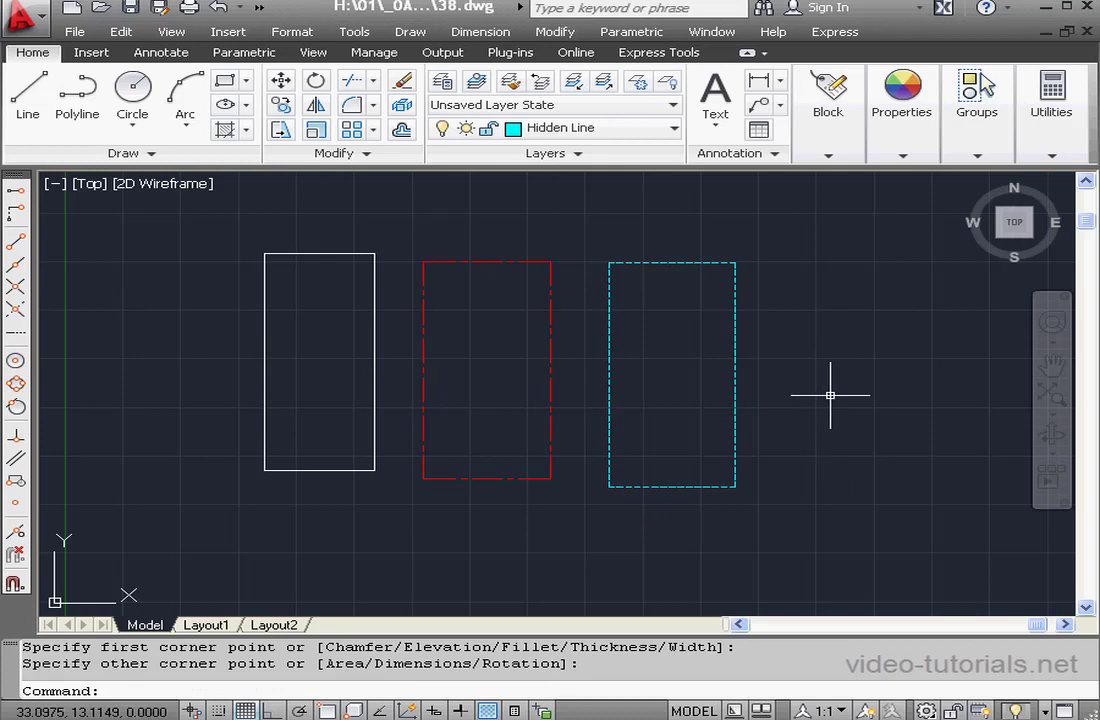
Move the cyan dashed rectangle to the Part layer and clear the selection
left_click(736, 374)
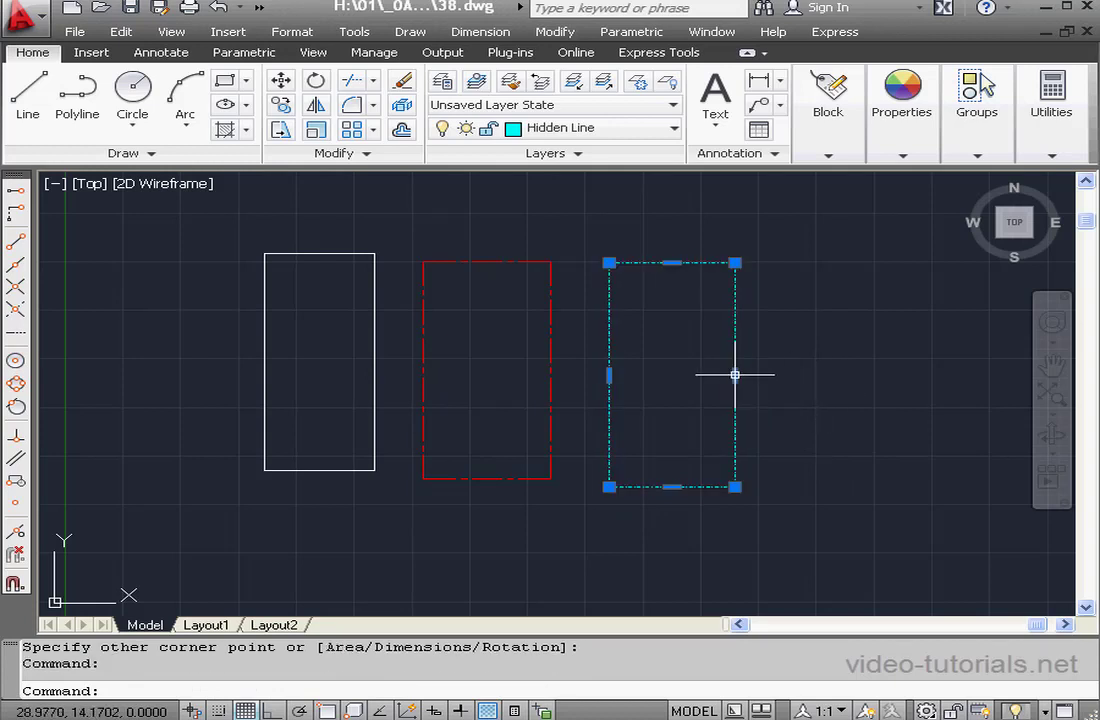
left_click(650, 128)
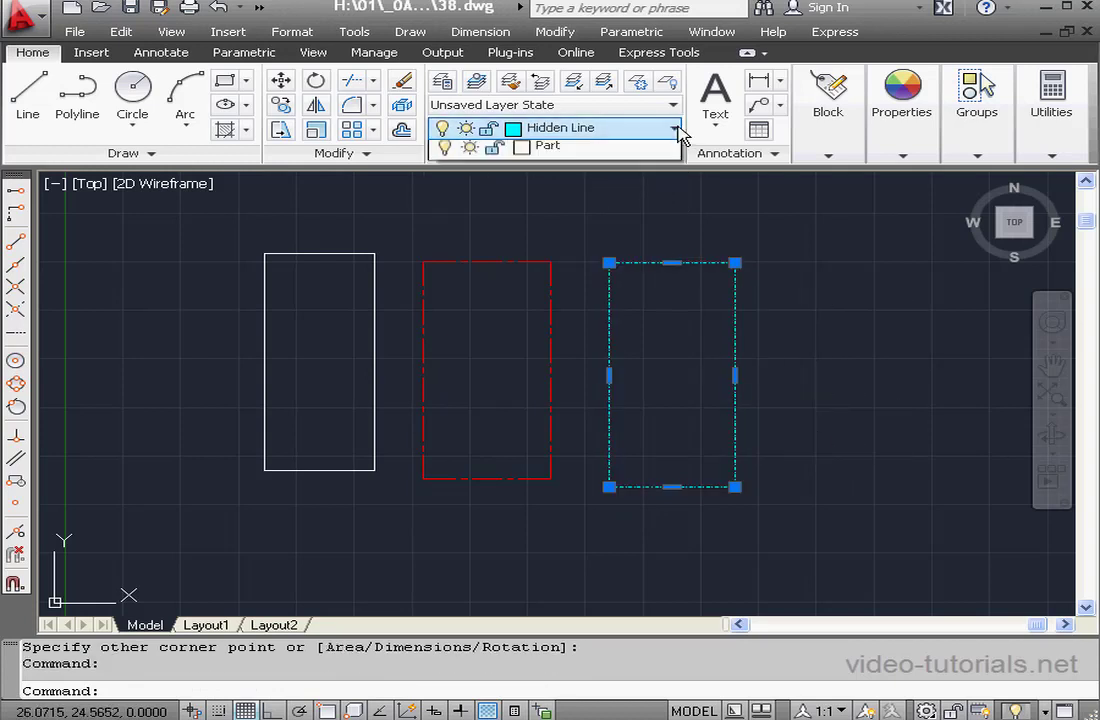
left_click(522, 227)
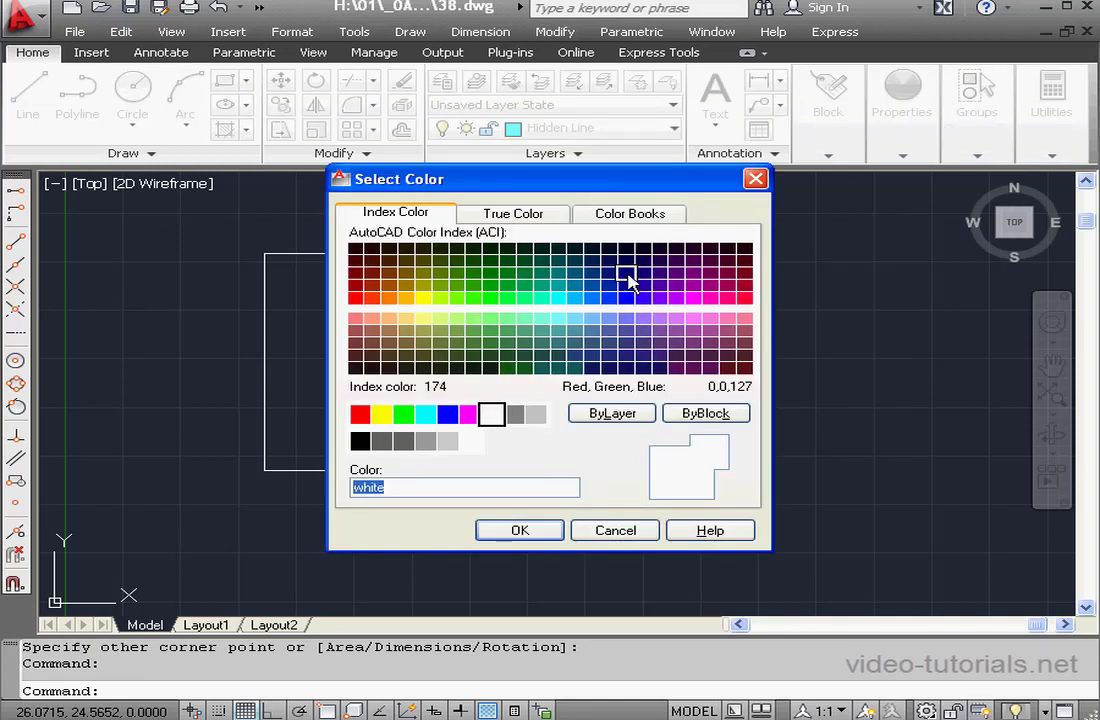
left_click(622, 533)
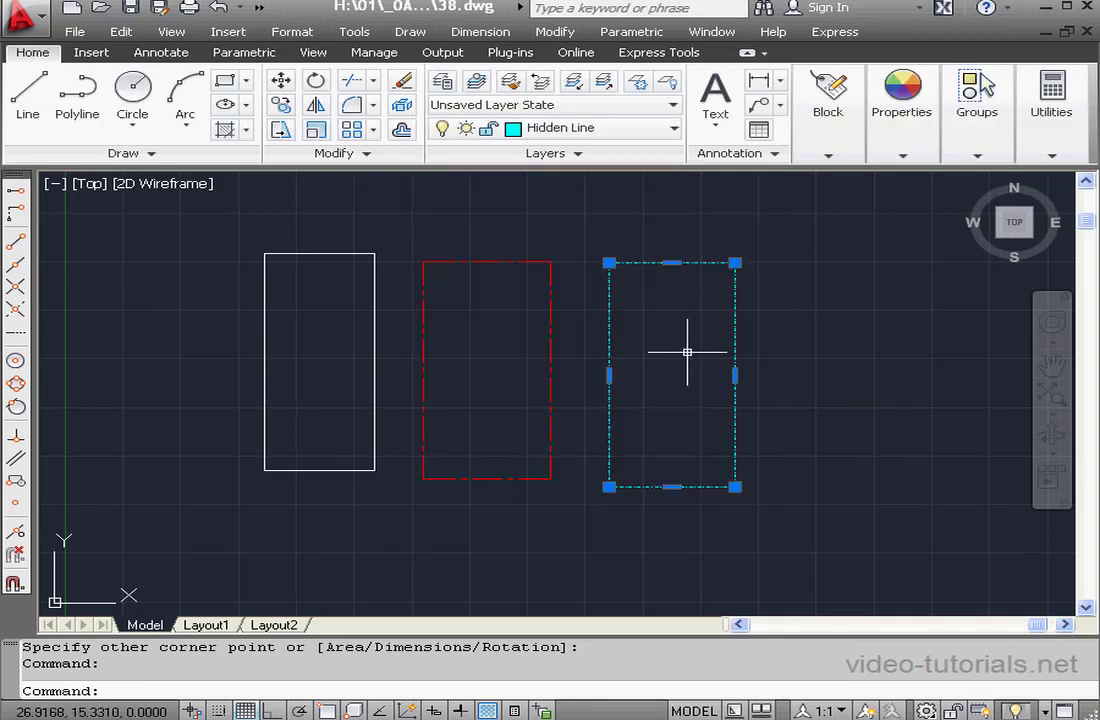
left_click(675, 130)
left_click(545, 227)
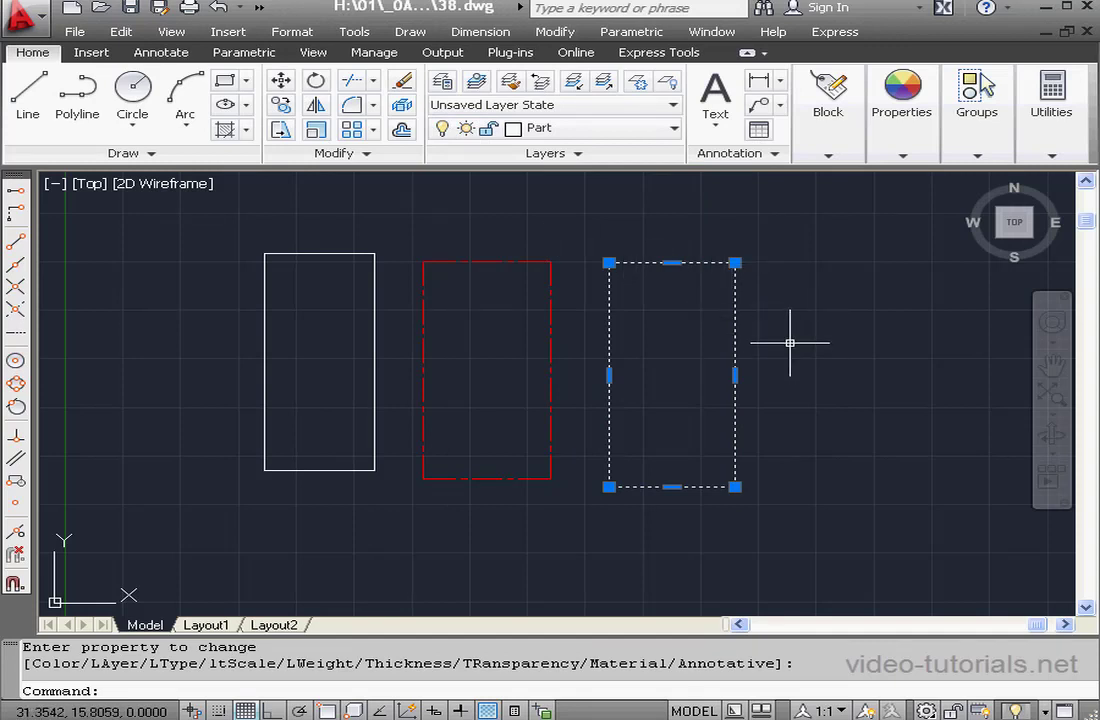
key("Escape")
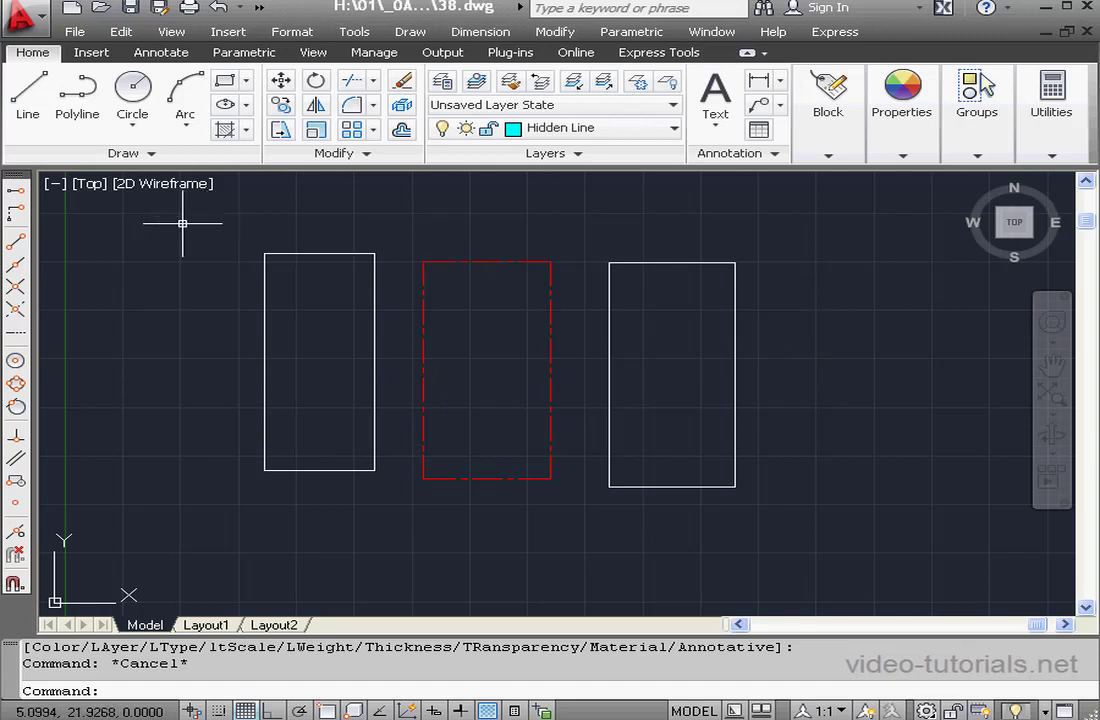
Erase all three rectangles from the drawing
left_click(177, 196)
left_click(780, 524)
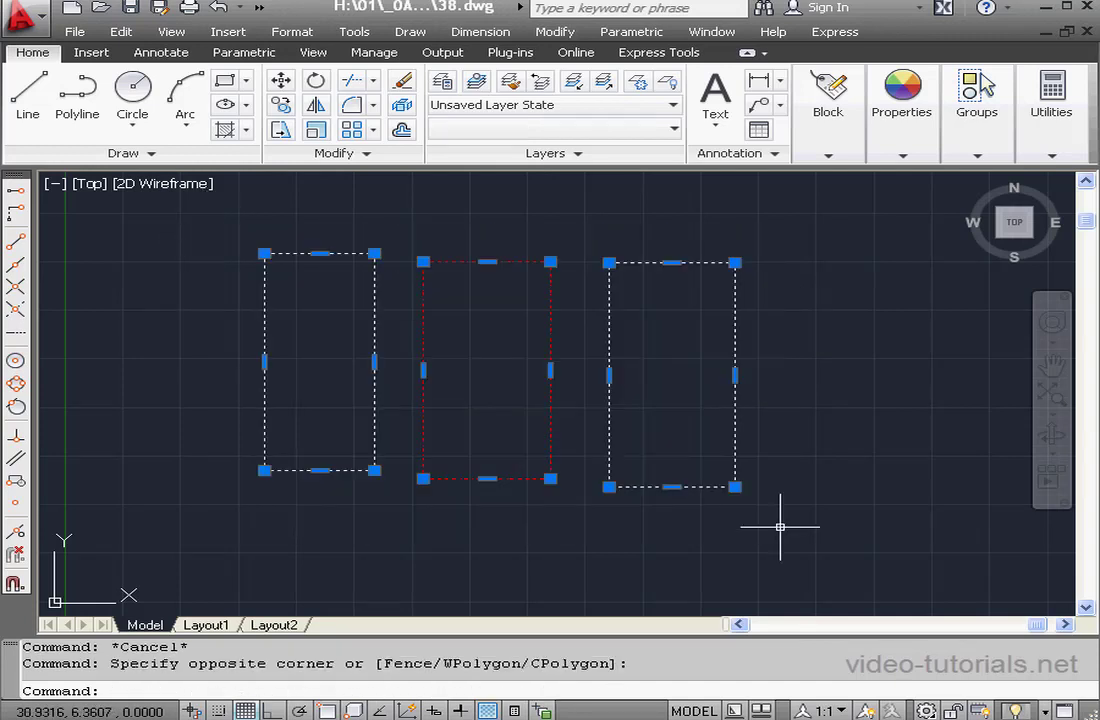
key("Delete")
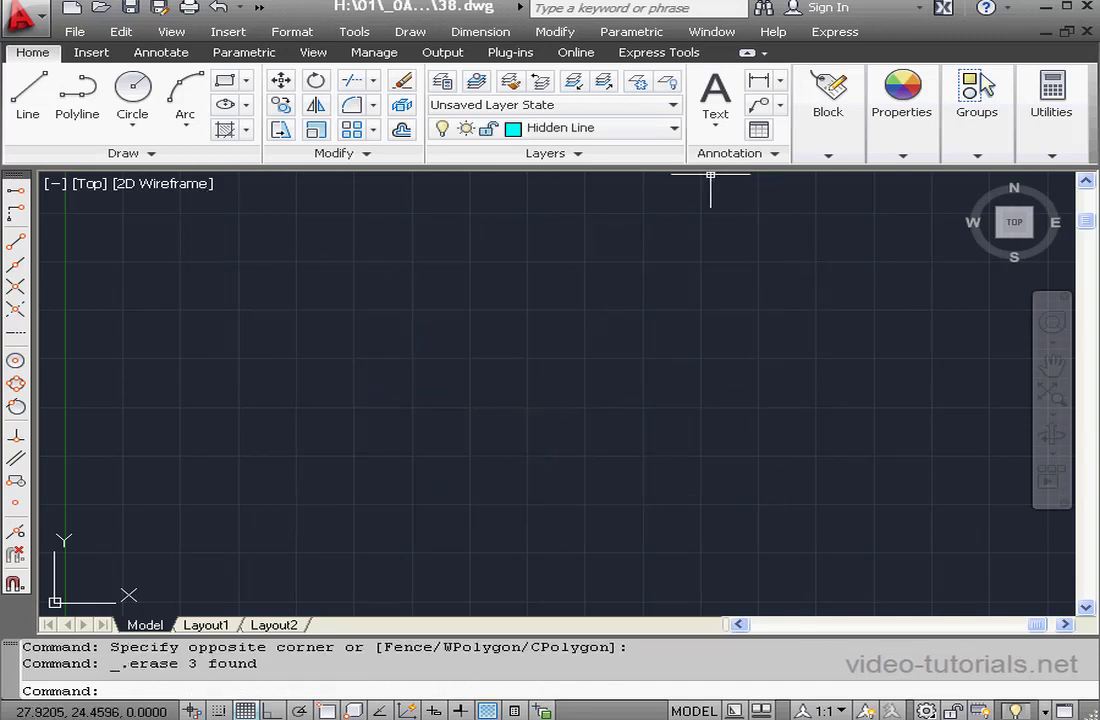
Make Part the current layer and draw a circle of radius 6 in the middle of the drawing area
left_click(677, 131)
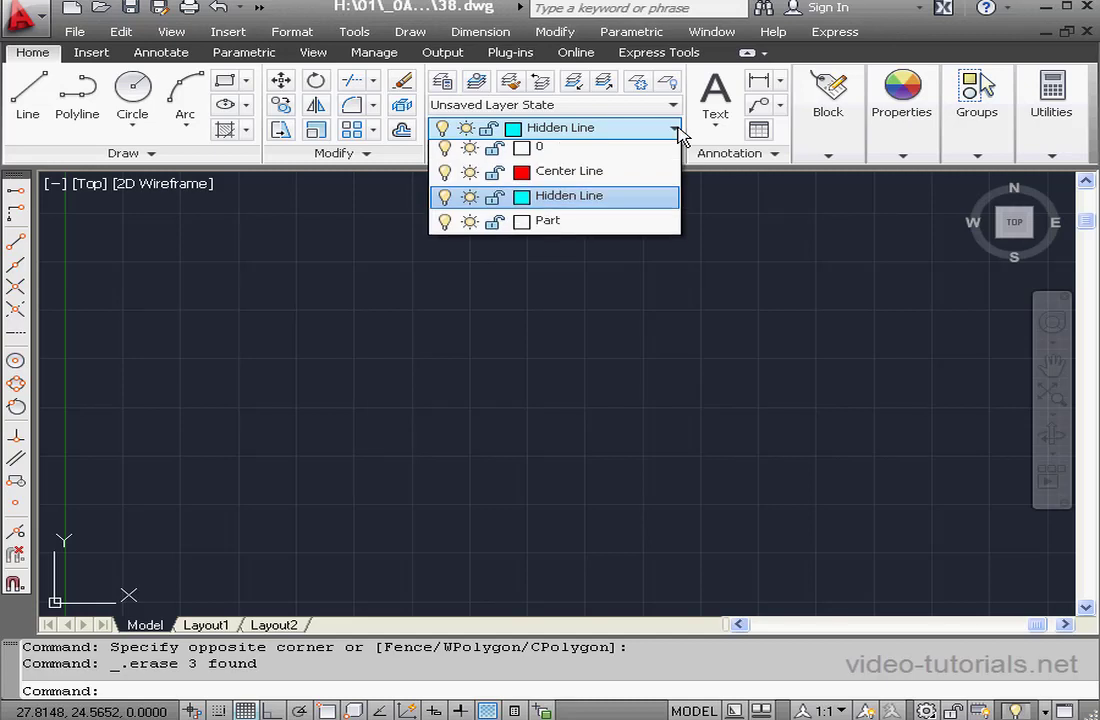
left_click(595, 230)
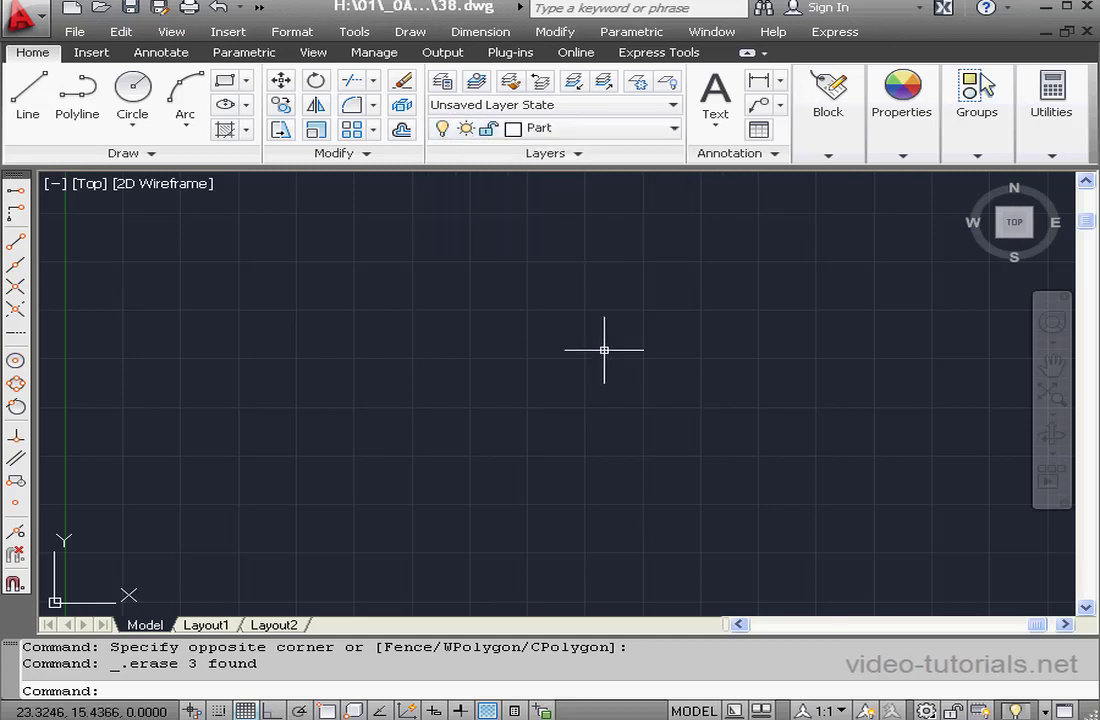
left_click(133, 92)
left_click(489, 361)
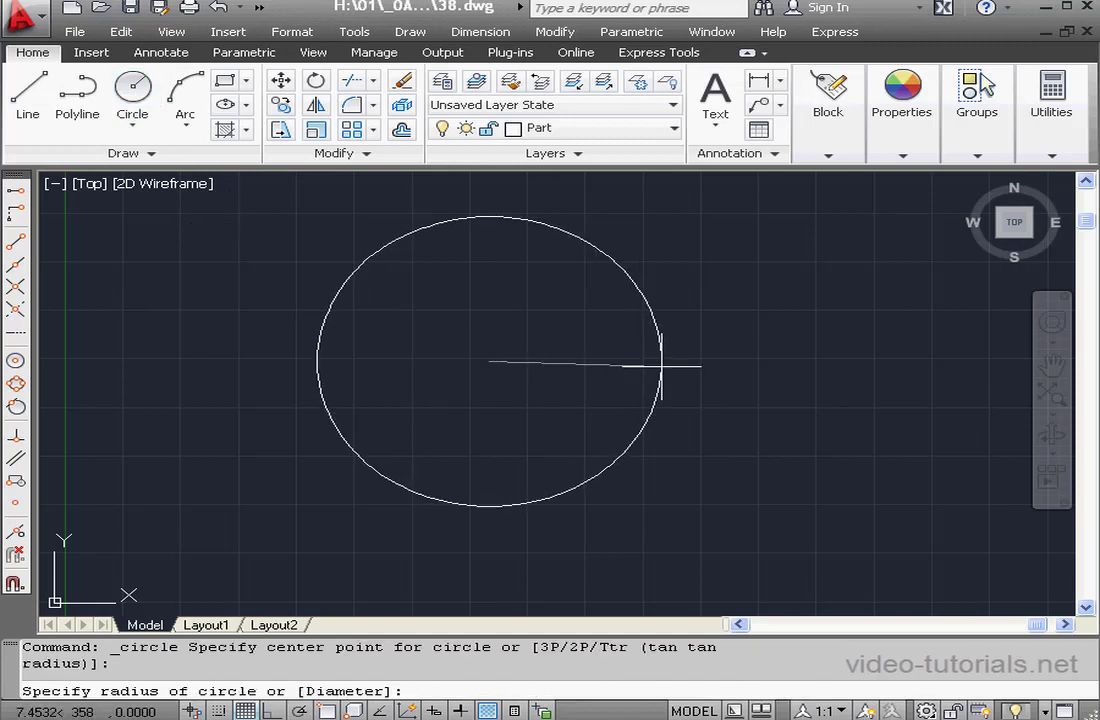
key("Return")
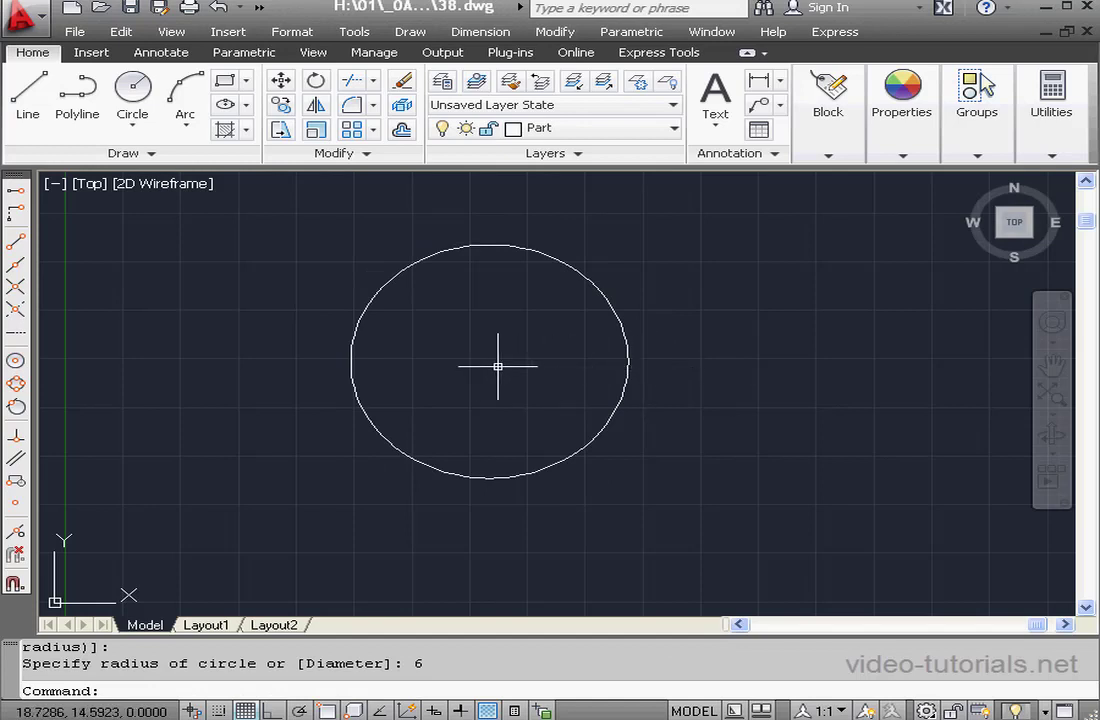
Make Center Line the current layer and draw a horizontal line from the circle's left quadrant to its right quadrant
scroll(511, 354, "up", 2)
middle_click_drag(511, 354, 572, 393)
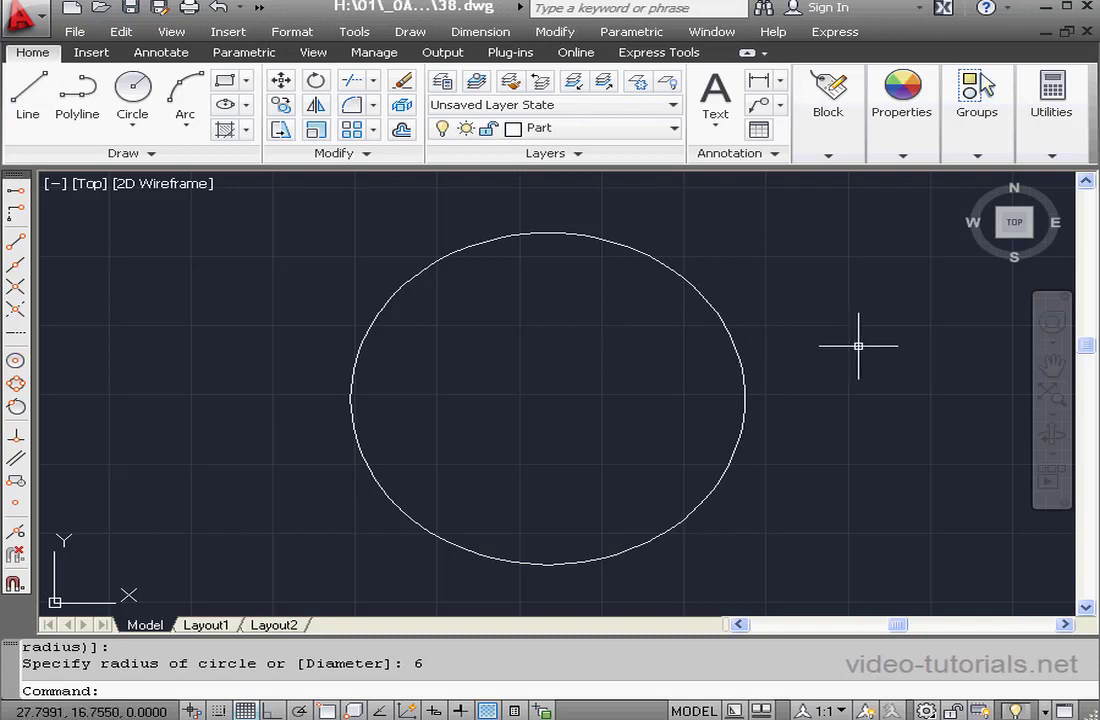
left_click(675, 130)
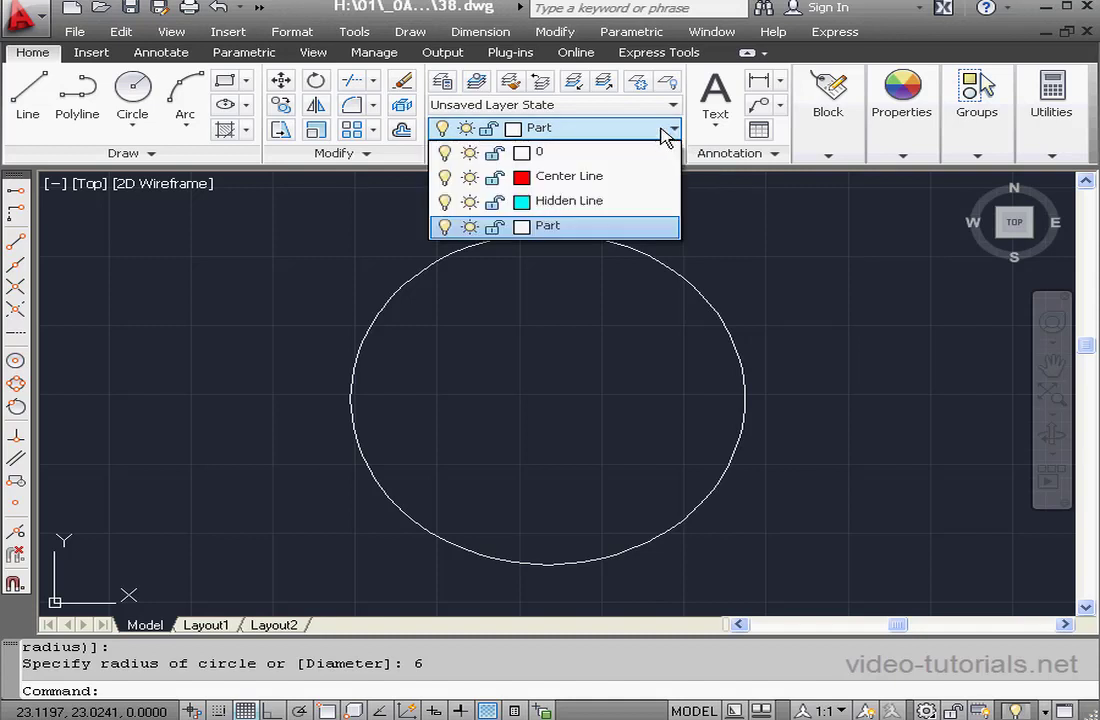
left_click(572, 177)
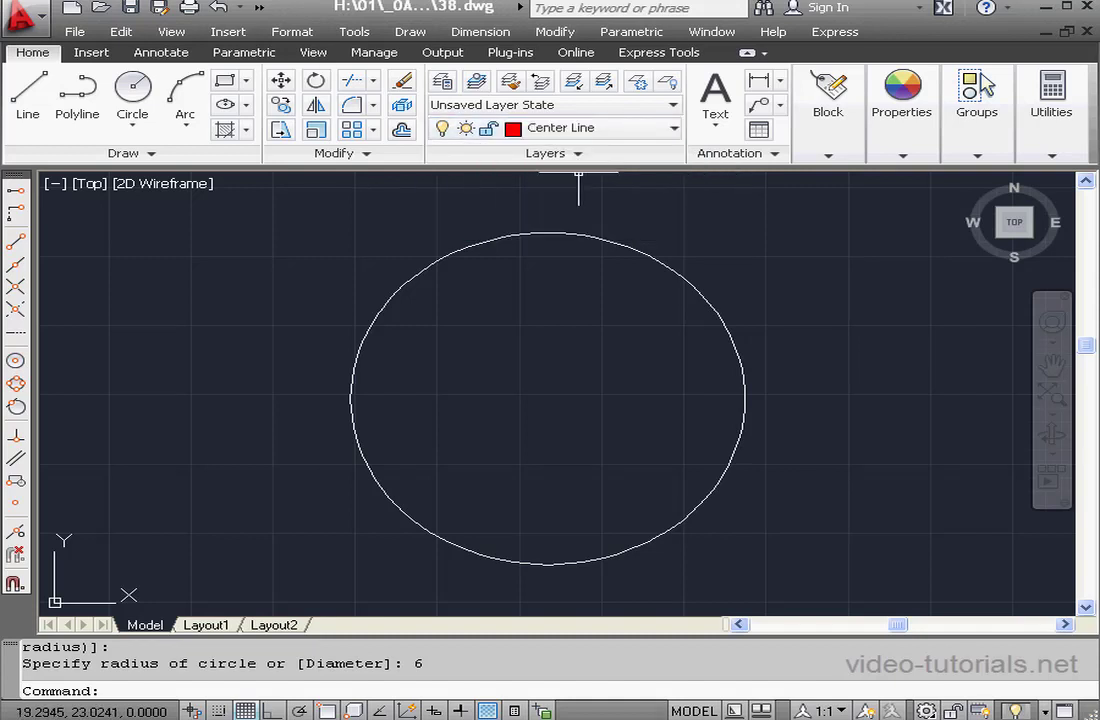
left_click(28, 100)
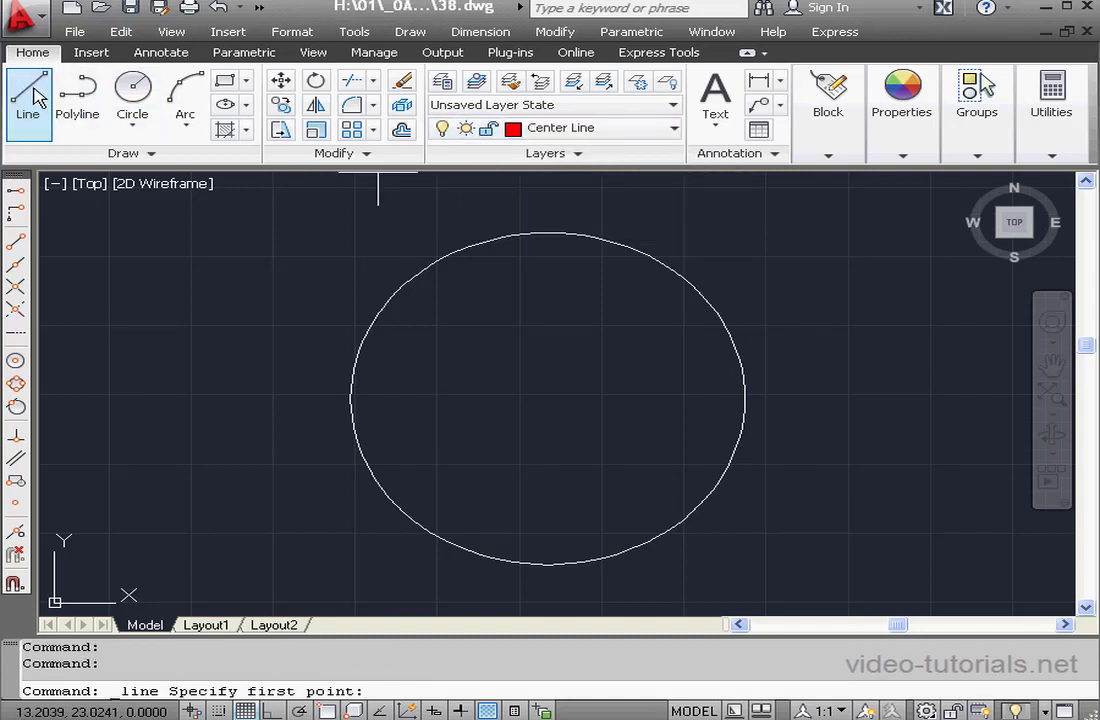
left_click(15, 384)
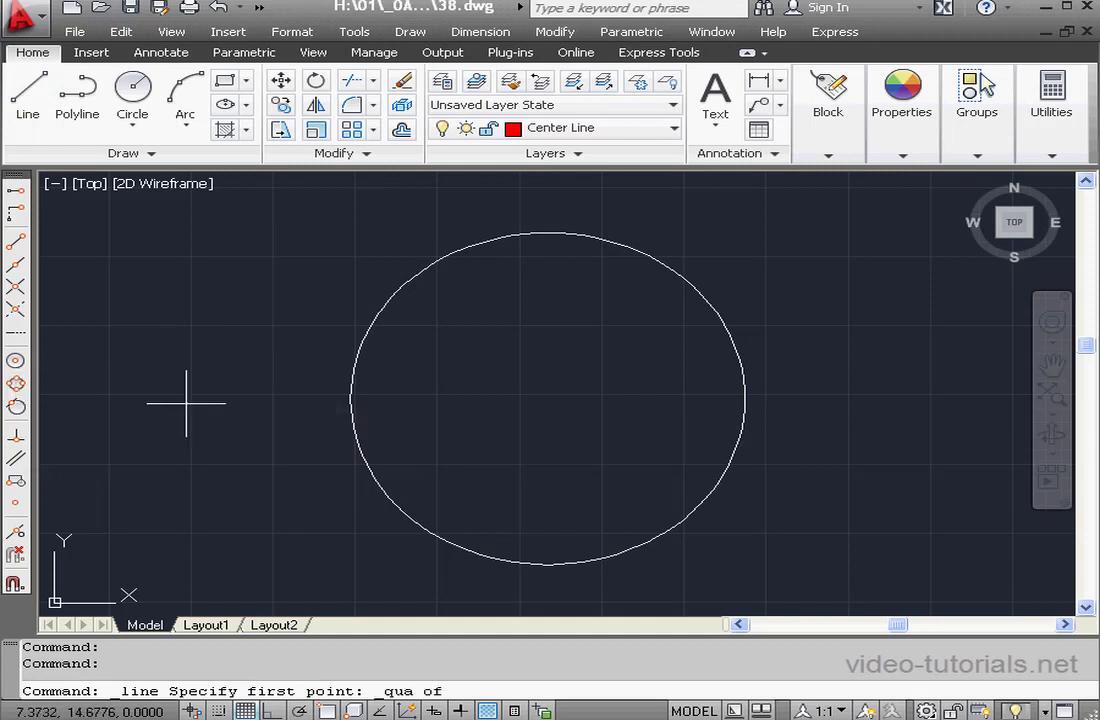
left_click(351, 398)
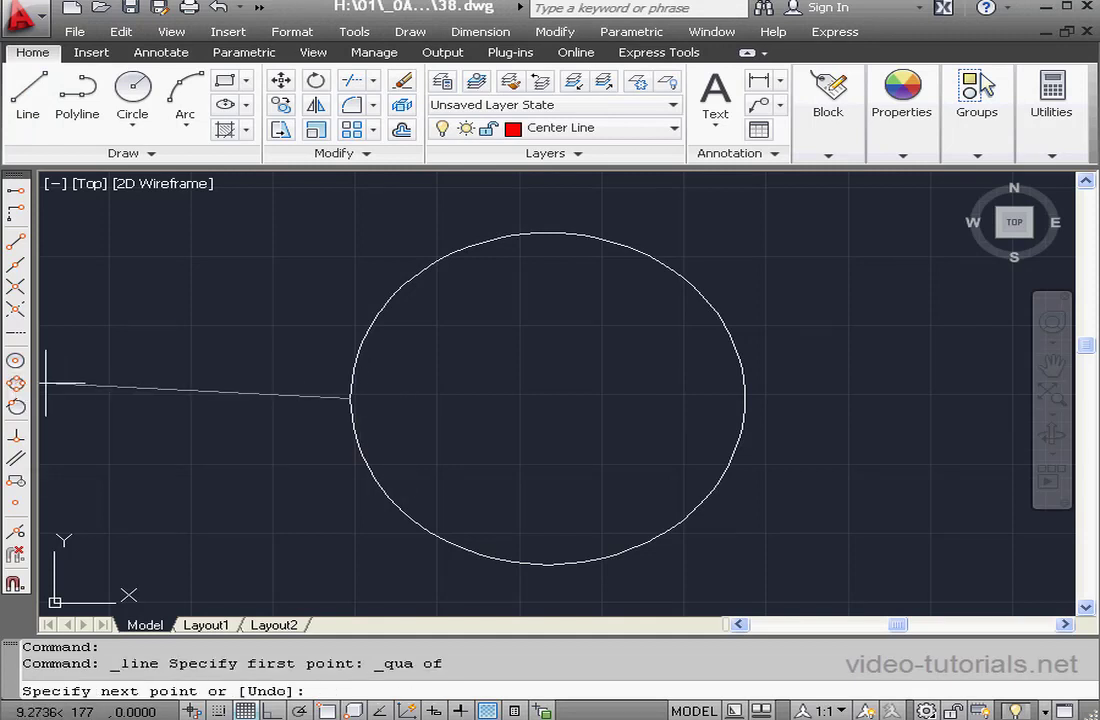
left_click(15, 384)
left_click(744, 398)
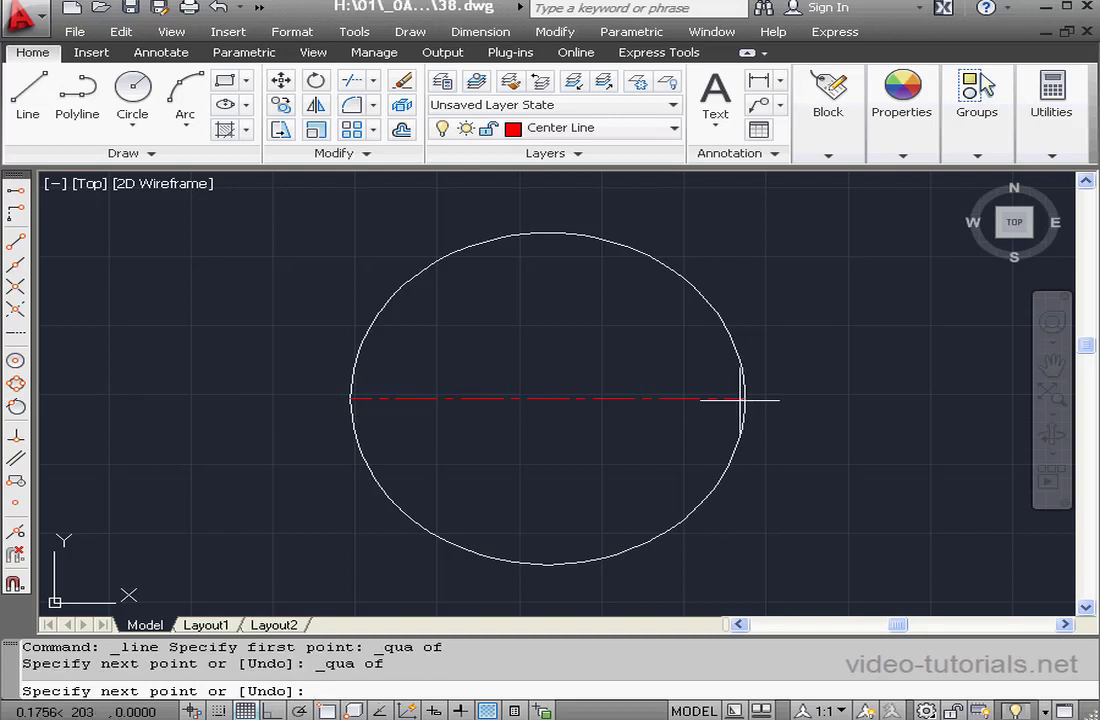
Continue the line through the circle's bottom quadrant up to its top quadrant, and erase the diagonal connecting segment
left_click(16, 385)
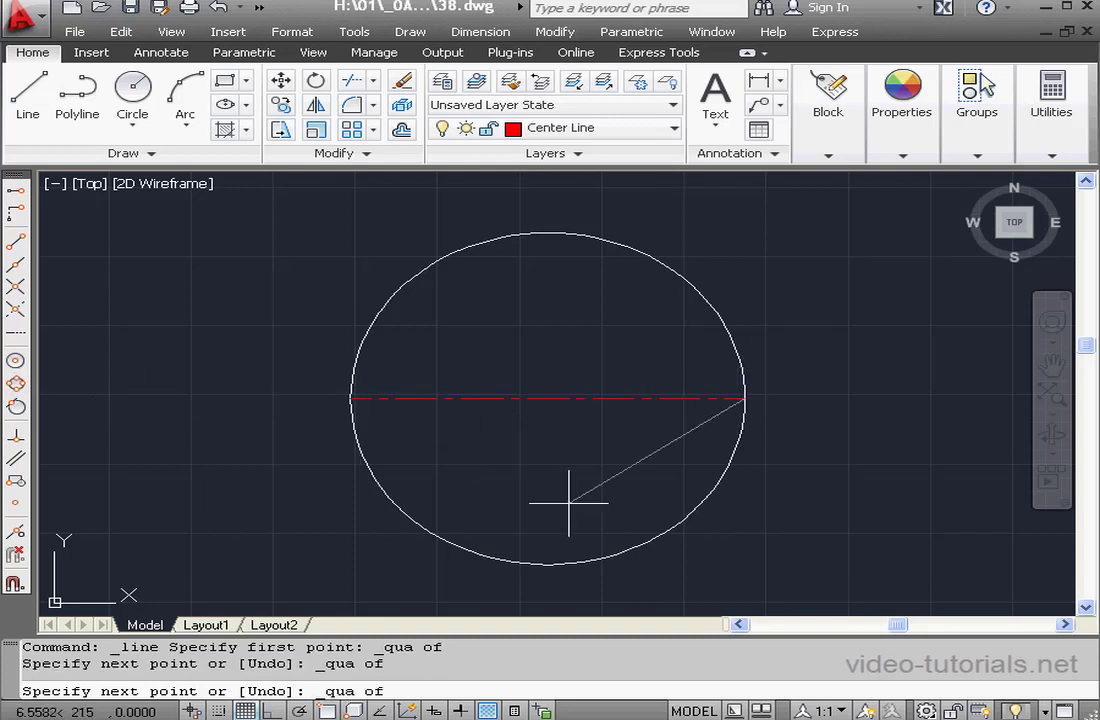
left_click(548, 564)
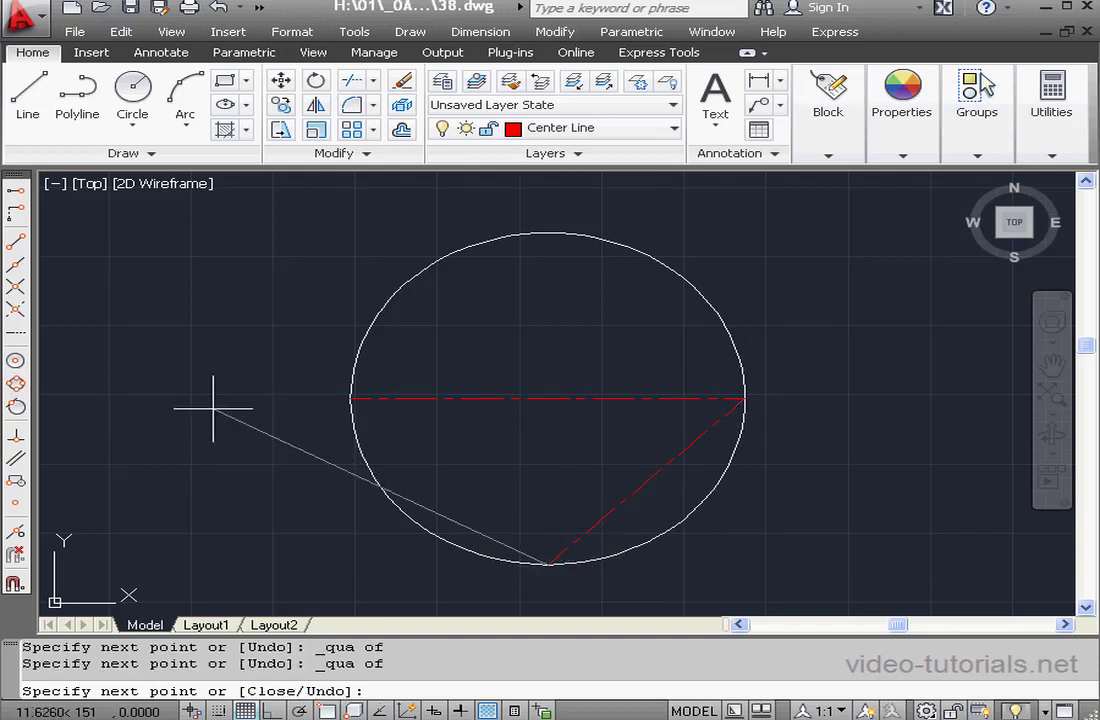
left_click(16, 385)
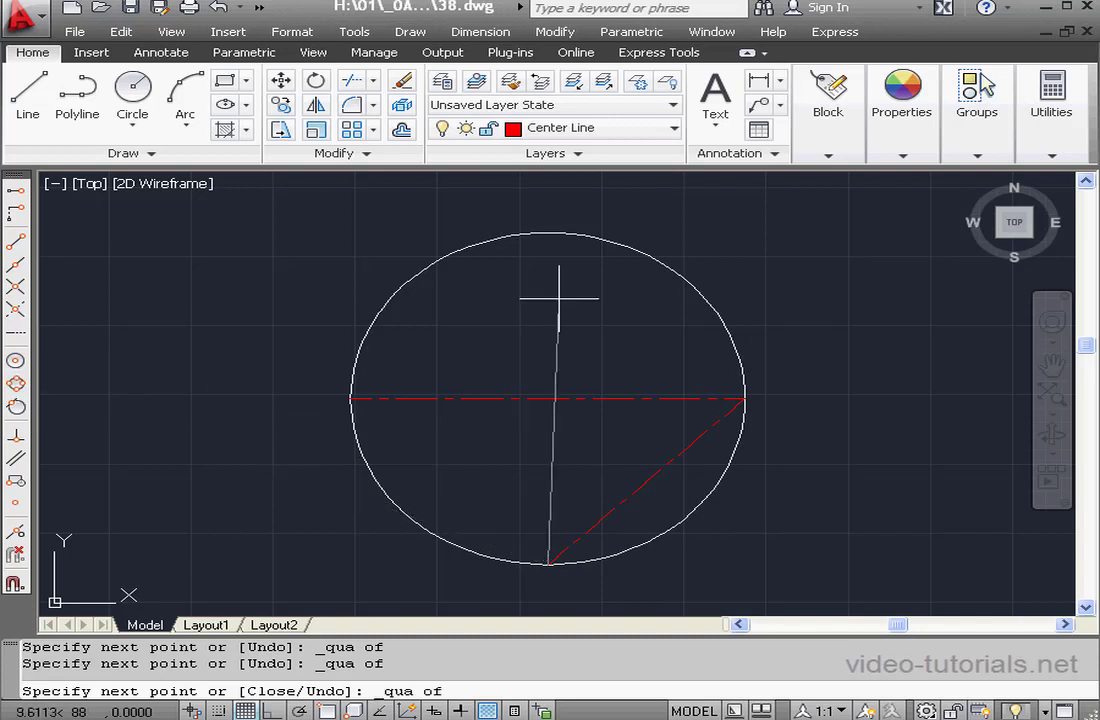
left_click(548, 233)
right_click(633, 210)
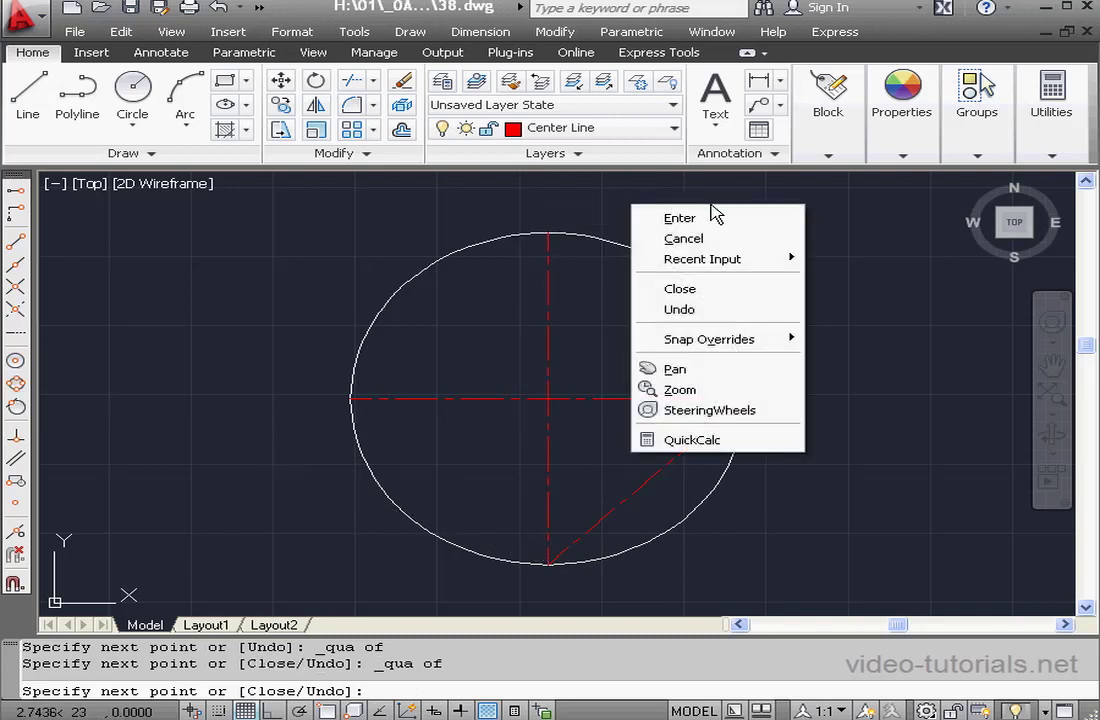
left_click(714, 216)
left_click(689, 454)
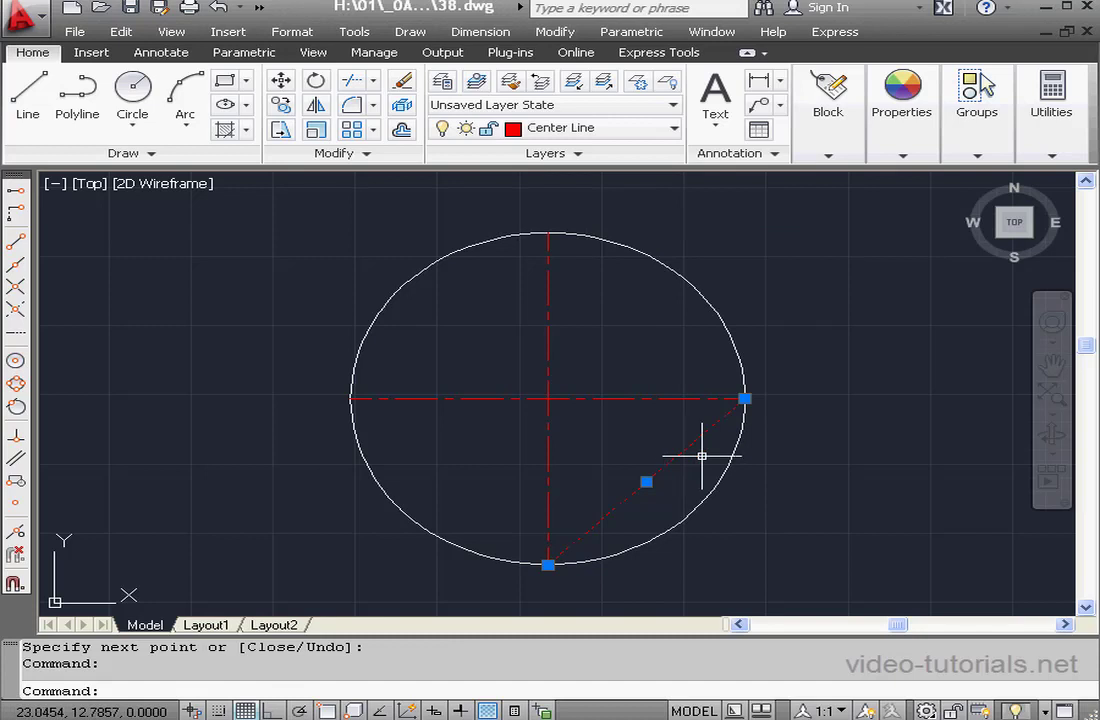
key("Delete")
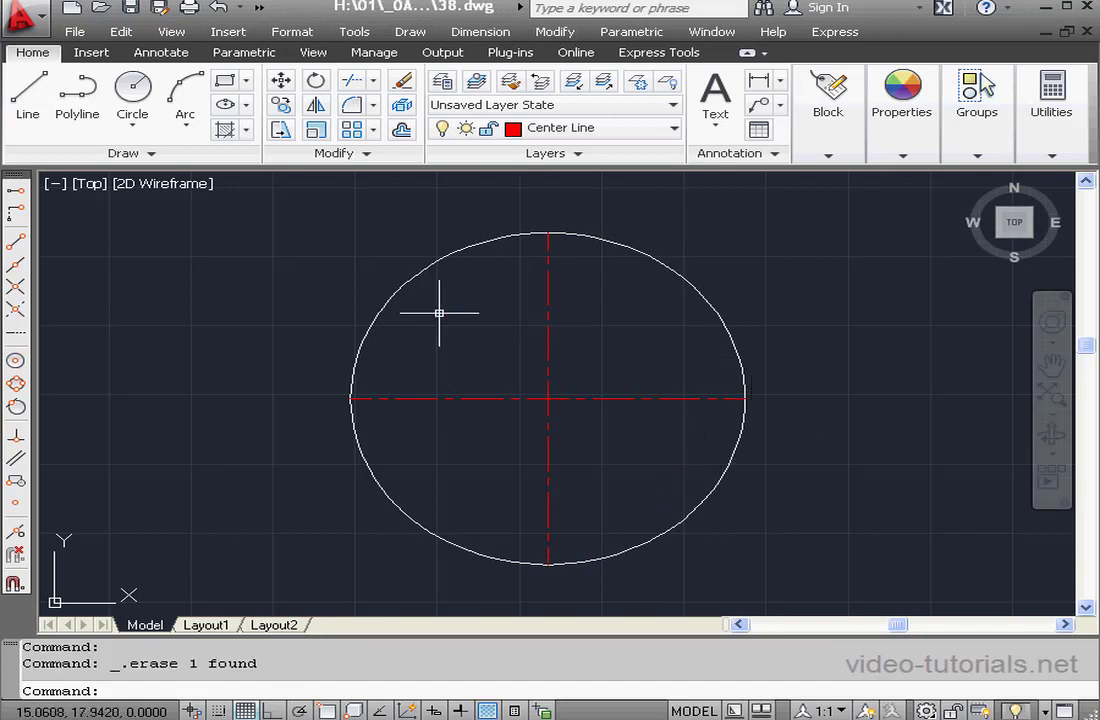
Draw a circle of radius 3 on the Center Line layer, centered on the intersection of the two center lines
left_click(133, 95)
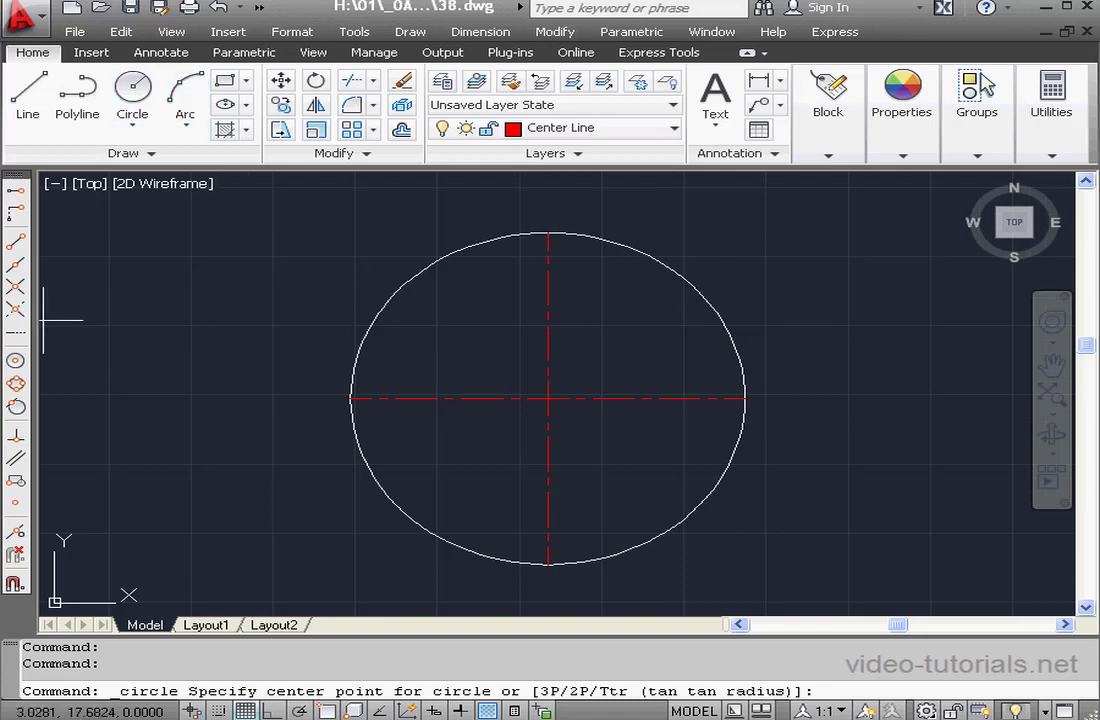
left_click(17, 287)
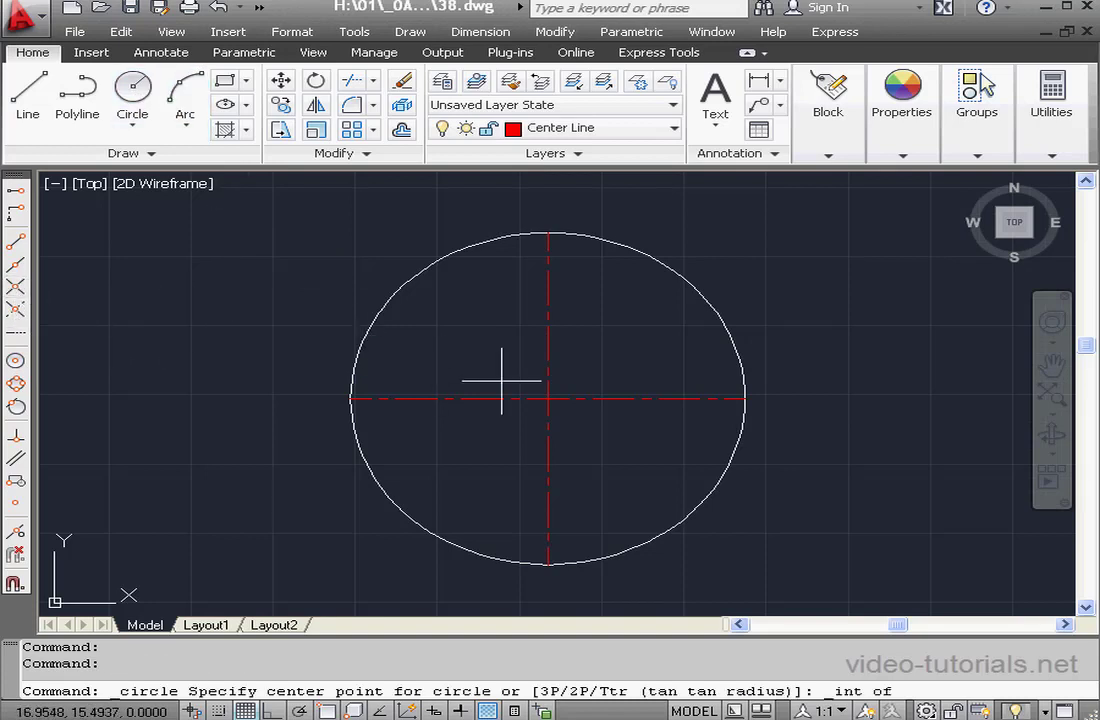
left_click(548, 398)
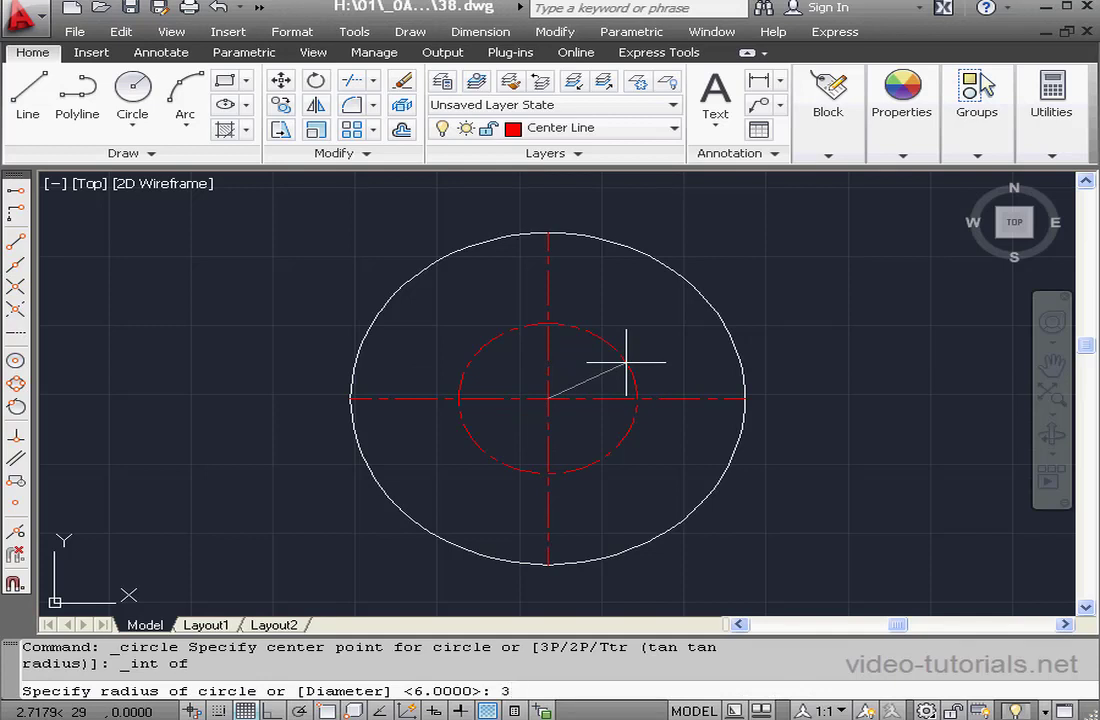
type("3")
key("Return")
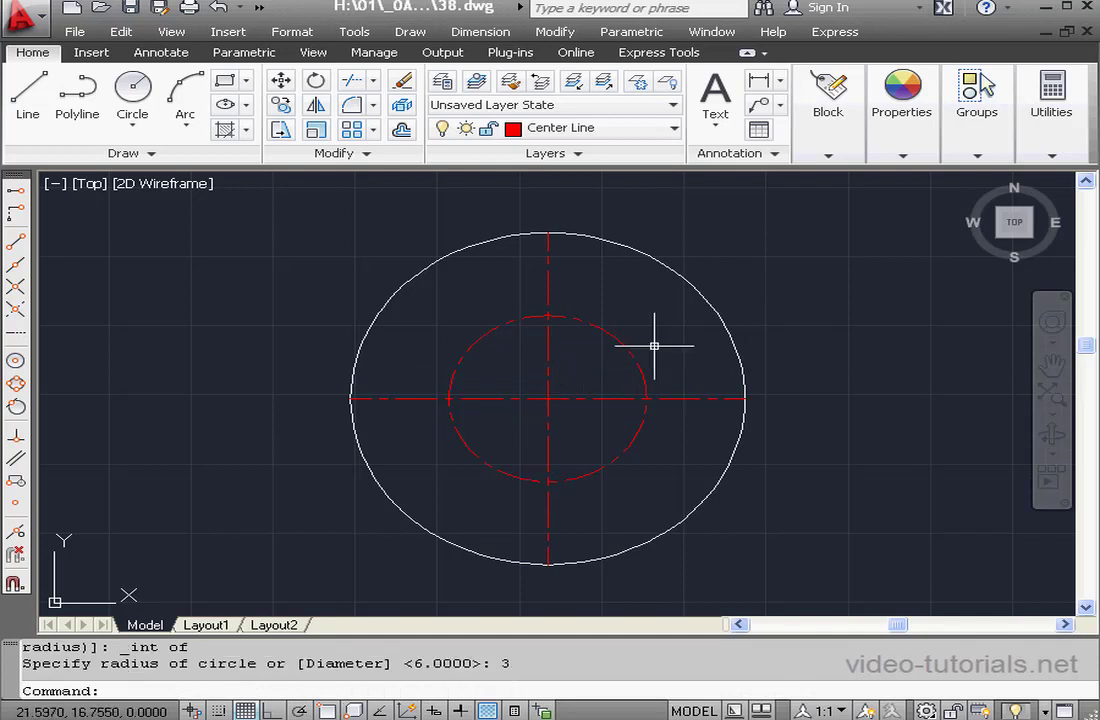
Make Part the current layer and draw a circle of radius 0.5 at the red circle's upper intersection with the vertical center line
left_click(675, 134)
left_click(589, 233)
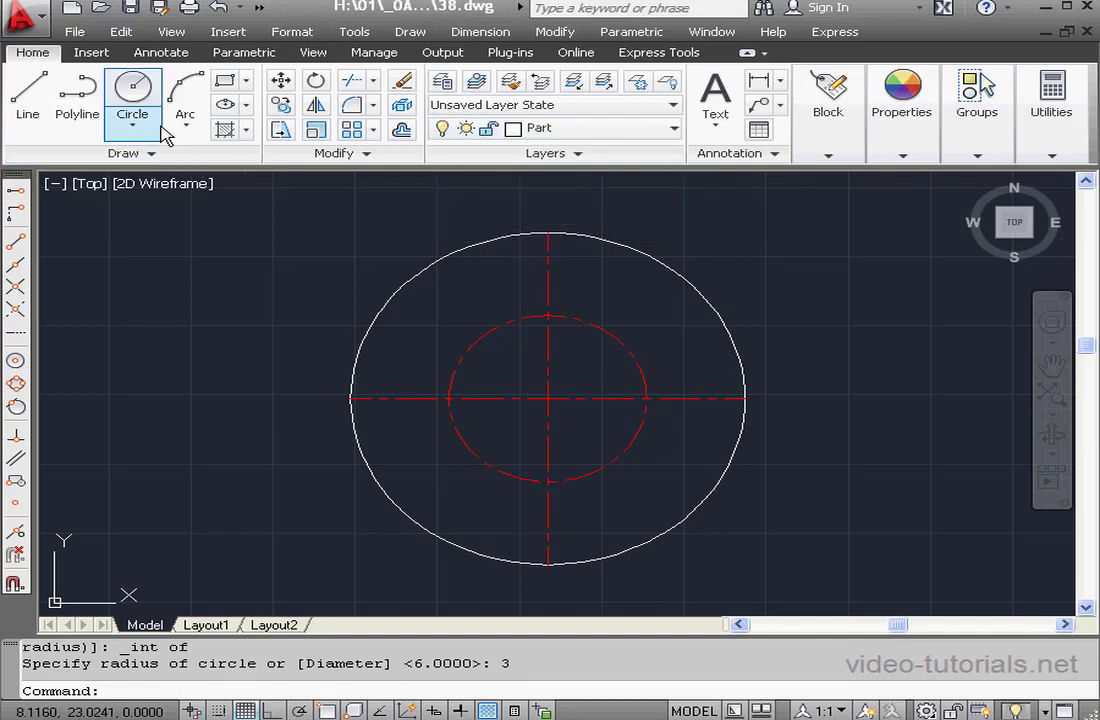
left_click(130, 108)
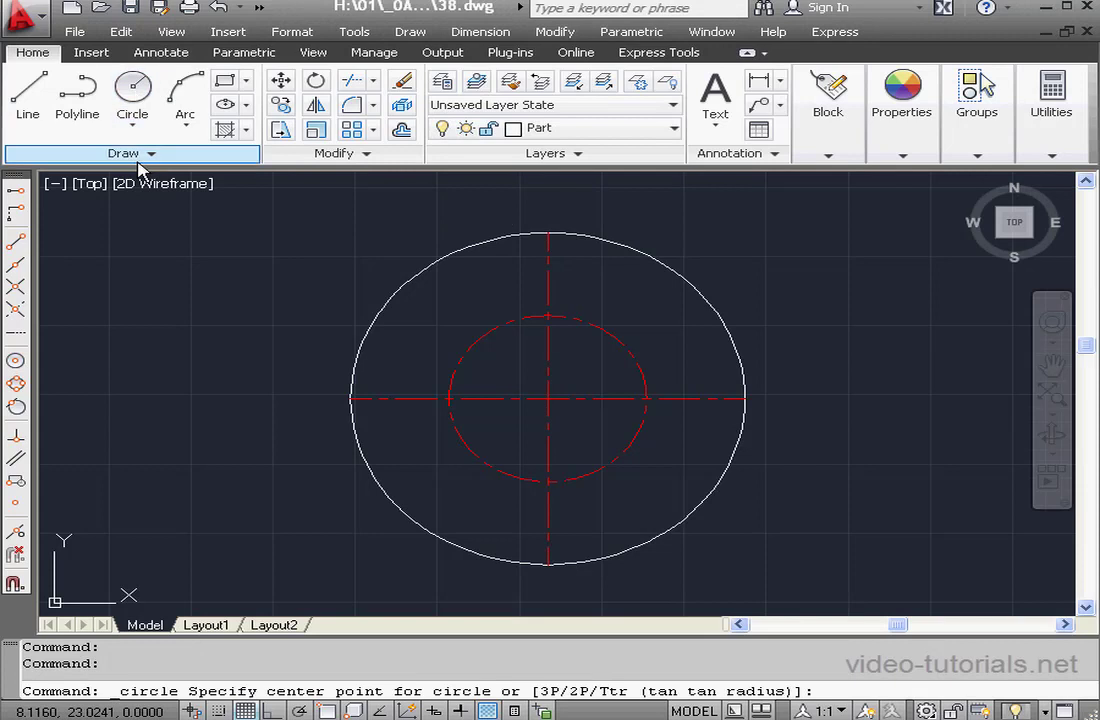
left_click(15, 287)
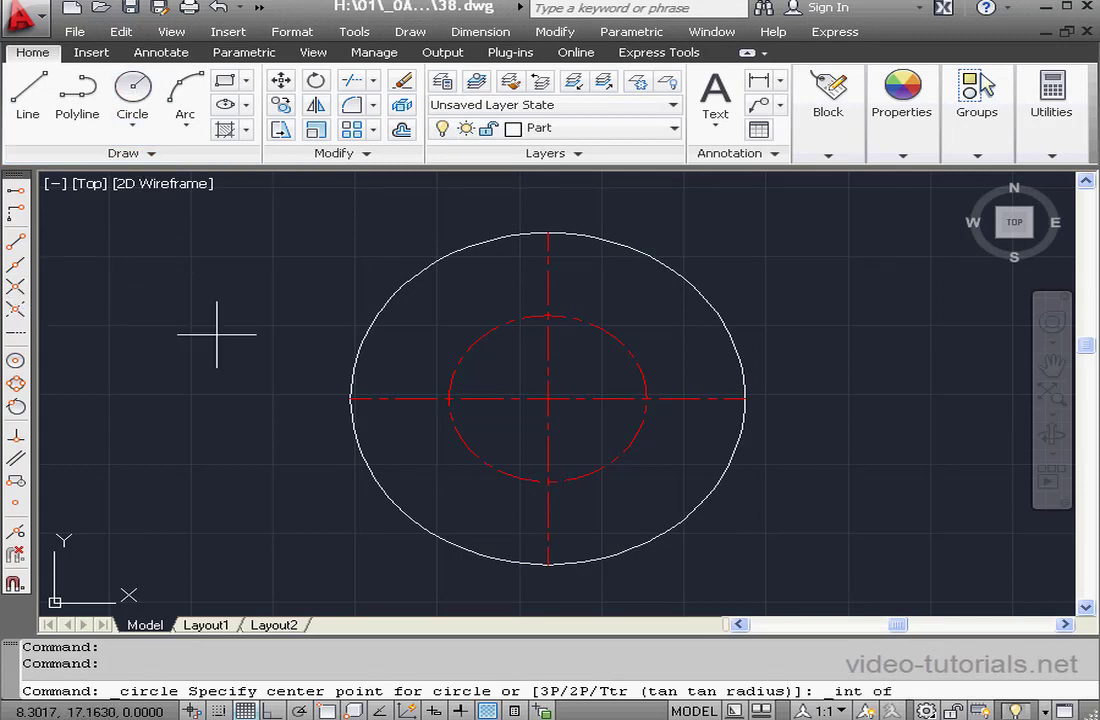
left_click(548, 316)
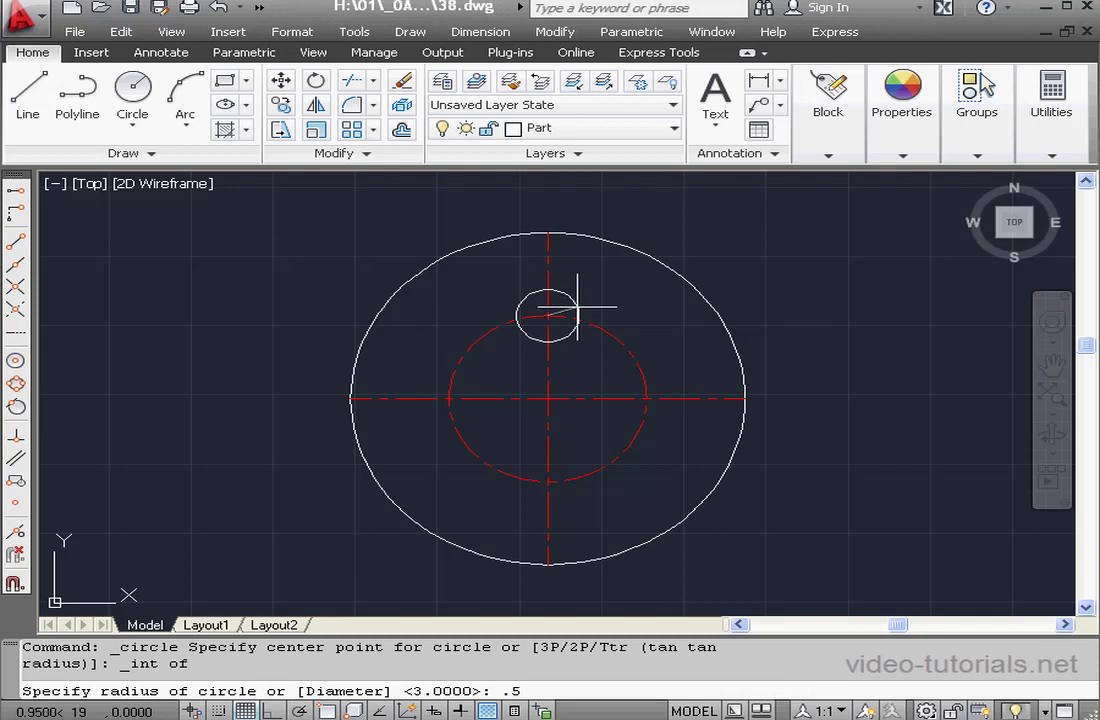
type(".5")
key("Return")
Draw a circle of radius 0.5 where the red circle's right side intersects the horizontal center line
left_click(134, 95)
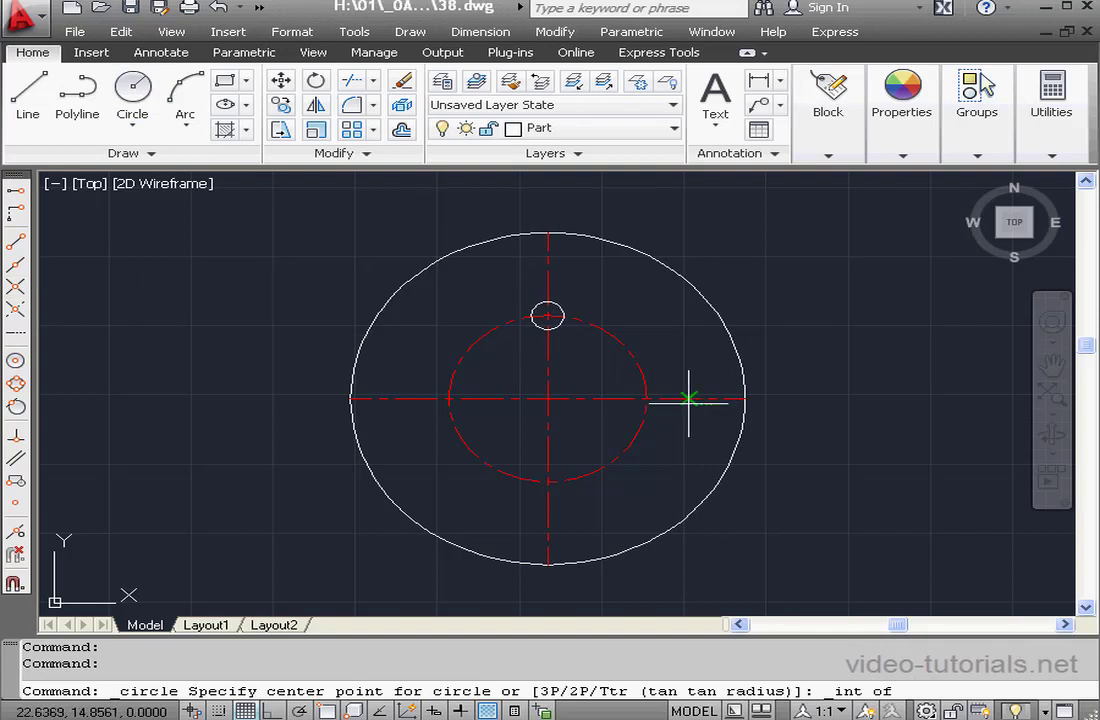
left_click(646, 398)
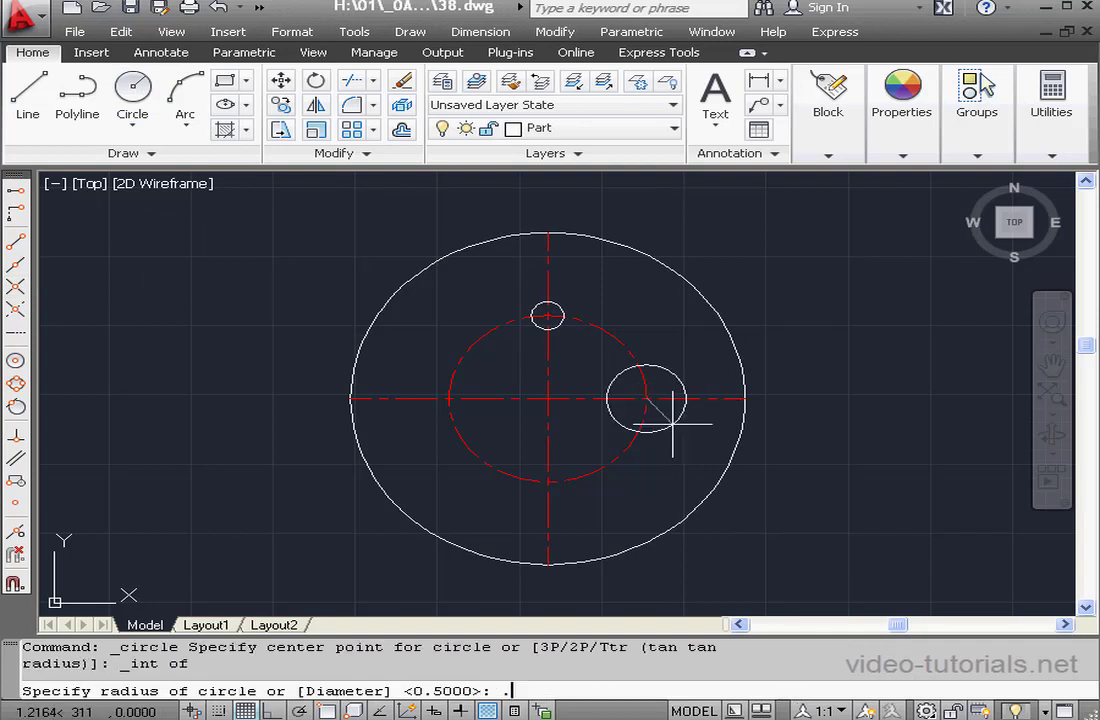
key("Return")
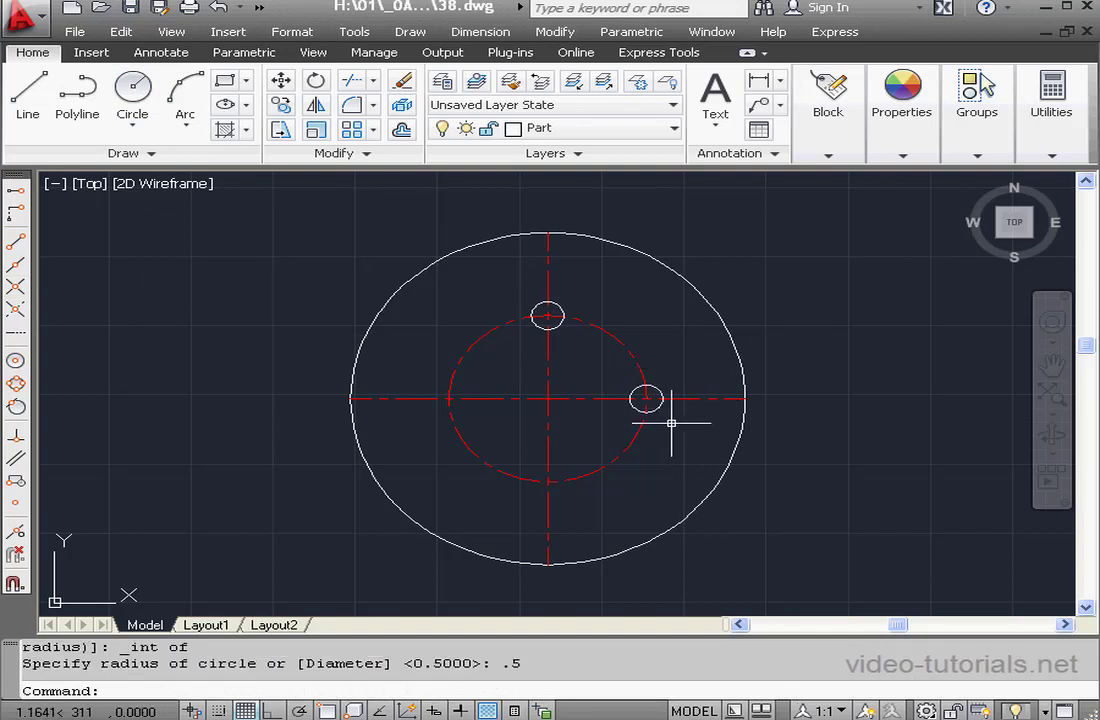
Draw two circles of radius 0.5 at the red circle's lower and left intersections with the center lines
left_click(132, 88)
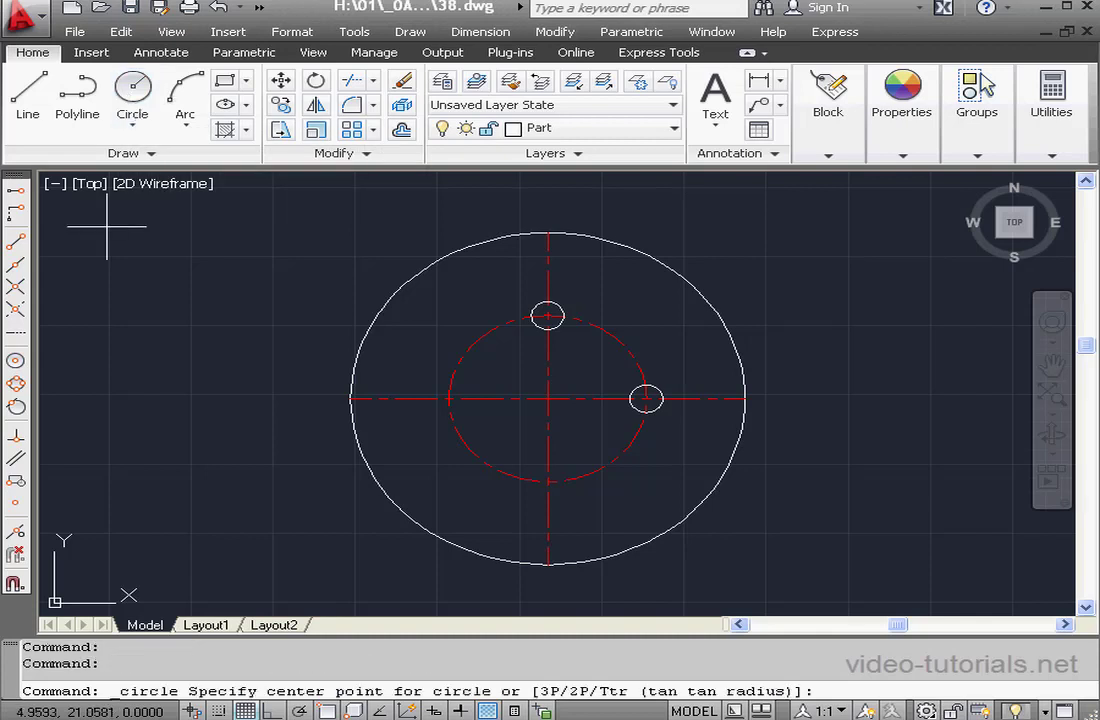
left_click(15, 285)
left_click(549, 481)
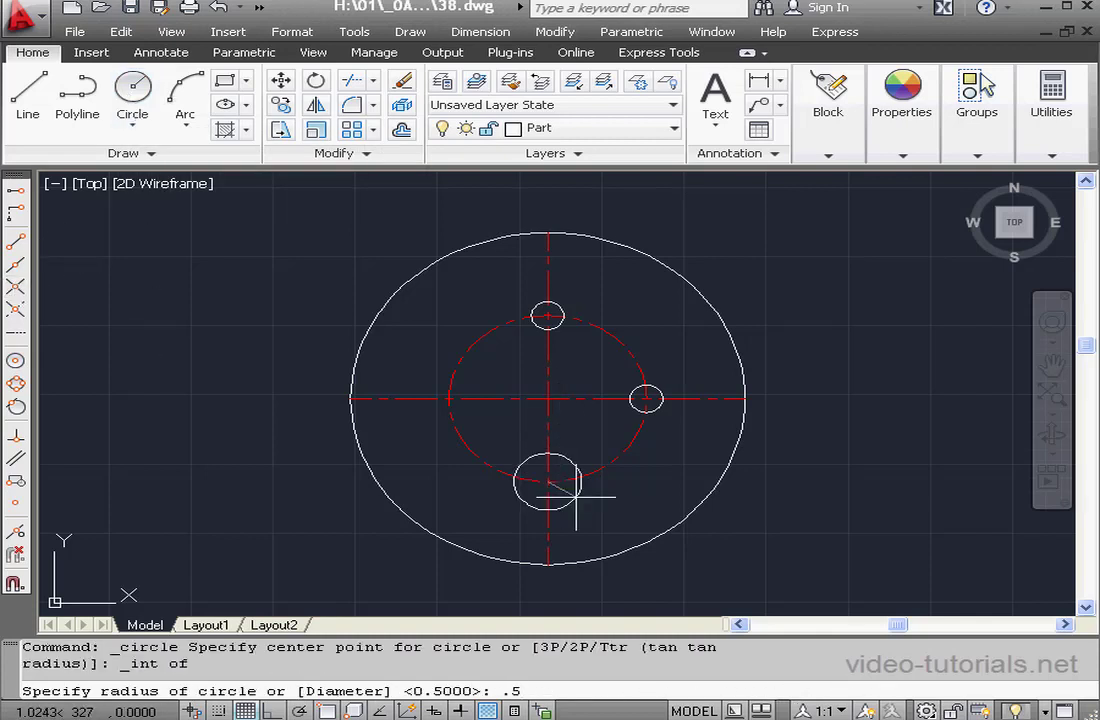
key("Return")
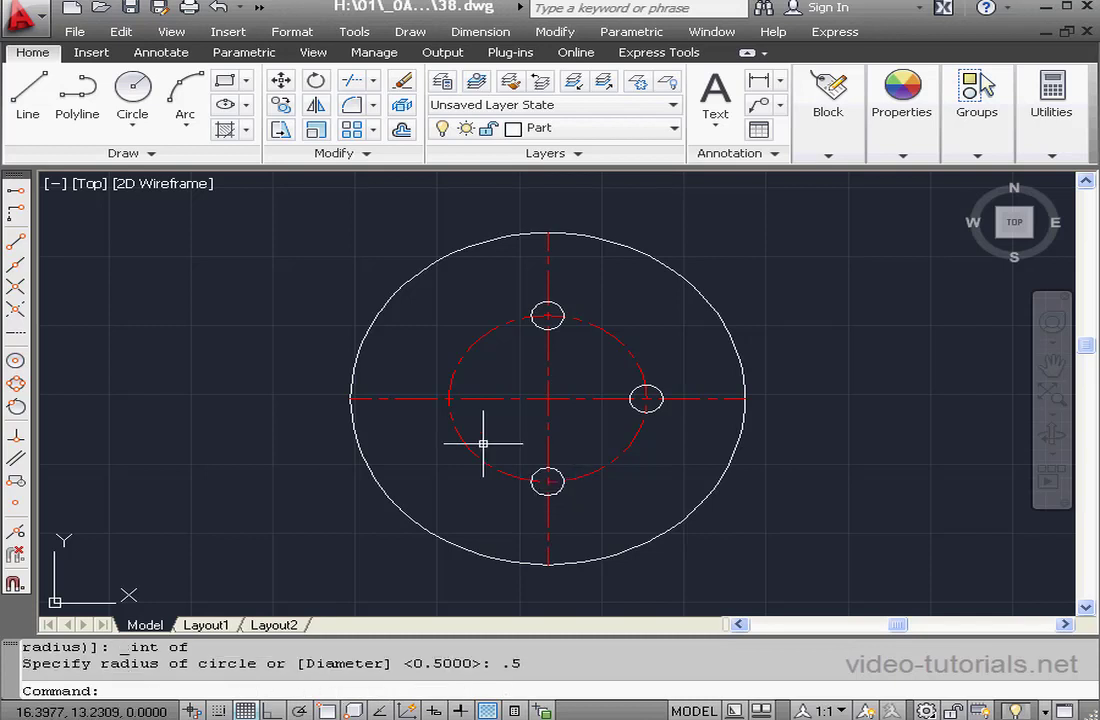
left_click(136, 90)
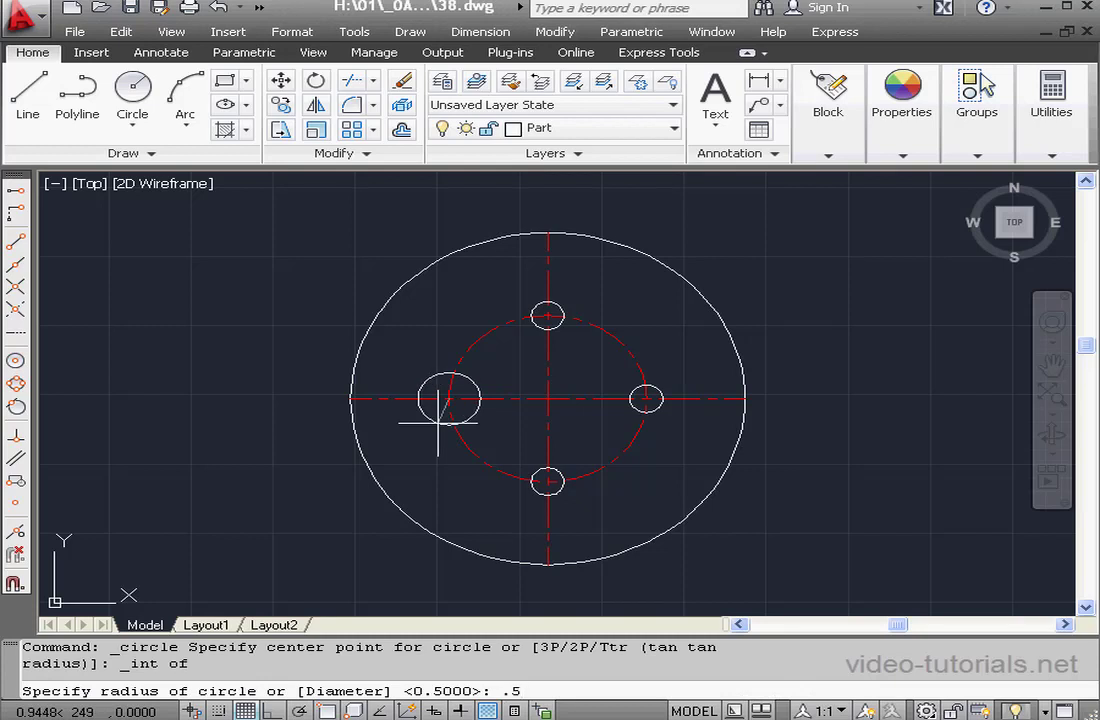
key("Return")
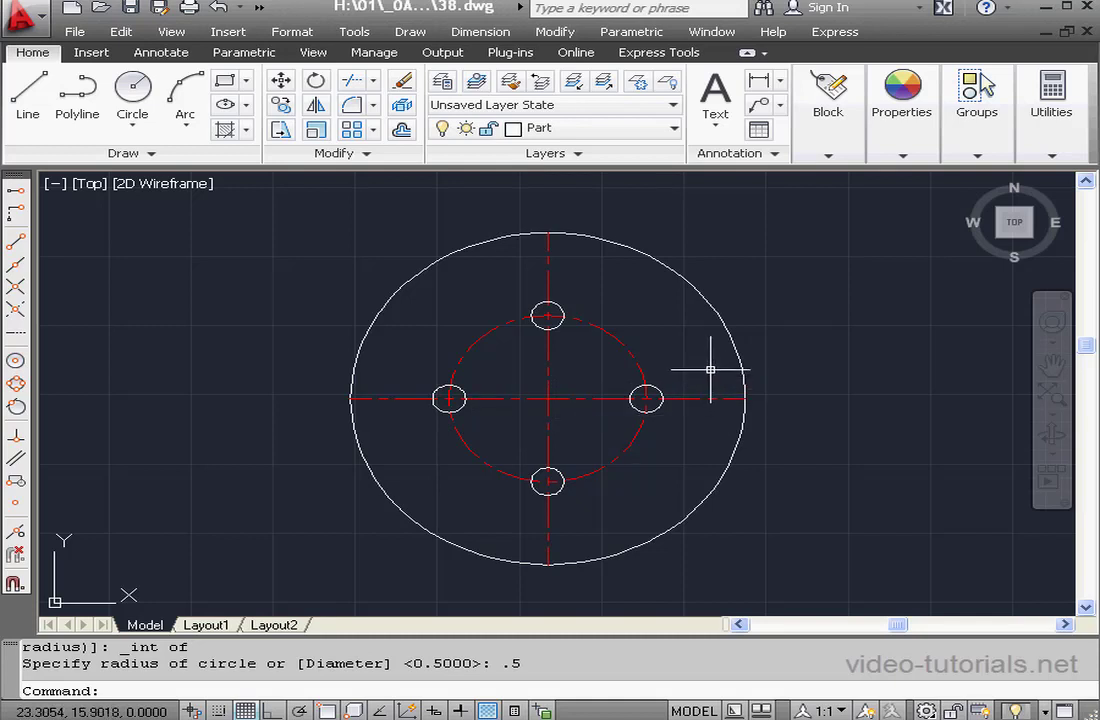
Make Hidden Line the current layer and offset the horizontal center line by 1 above and below
left_click(677, 133)
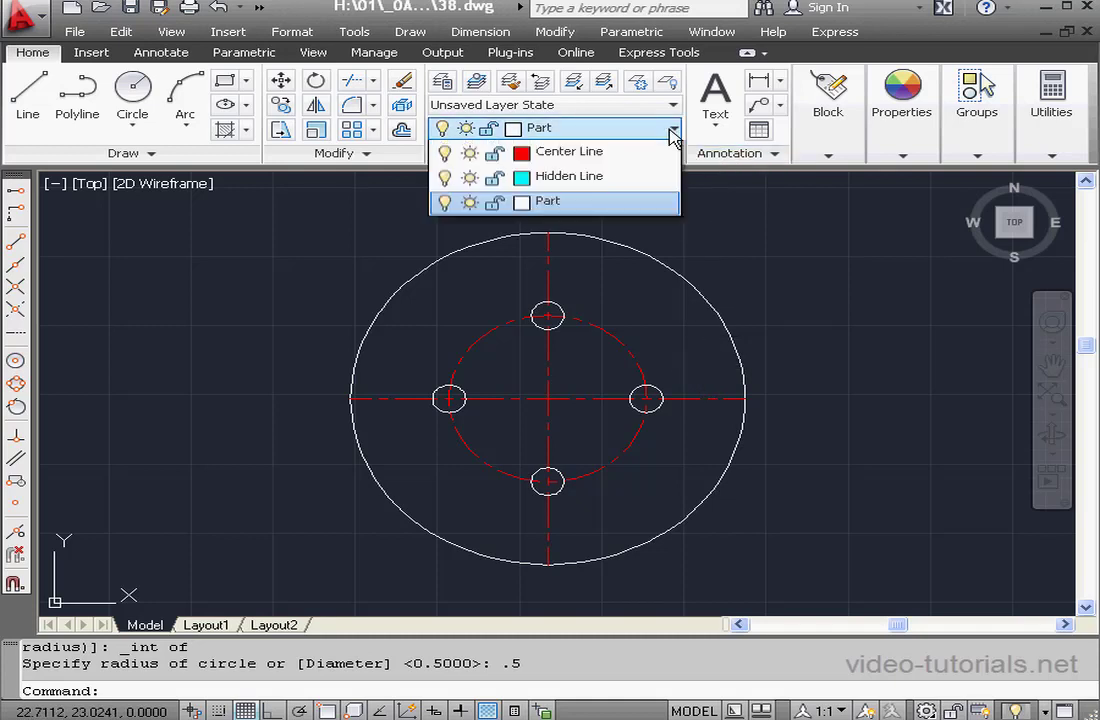
left_click(575, 206)
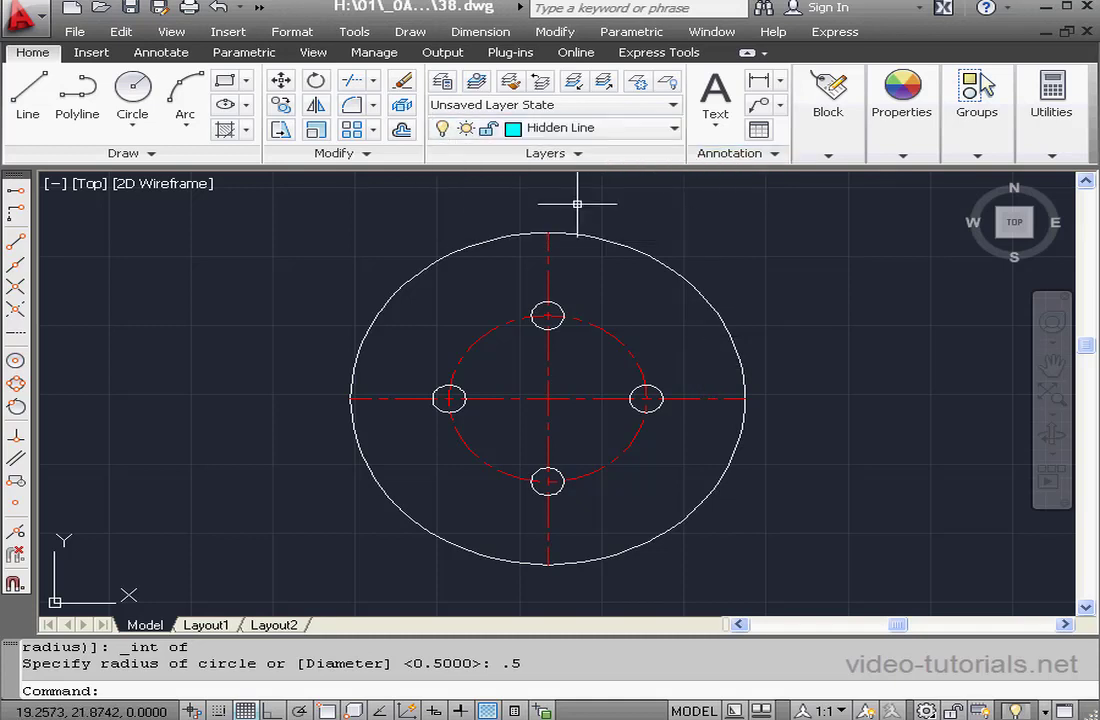
left_click(401, 131)
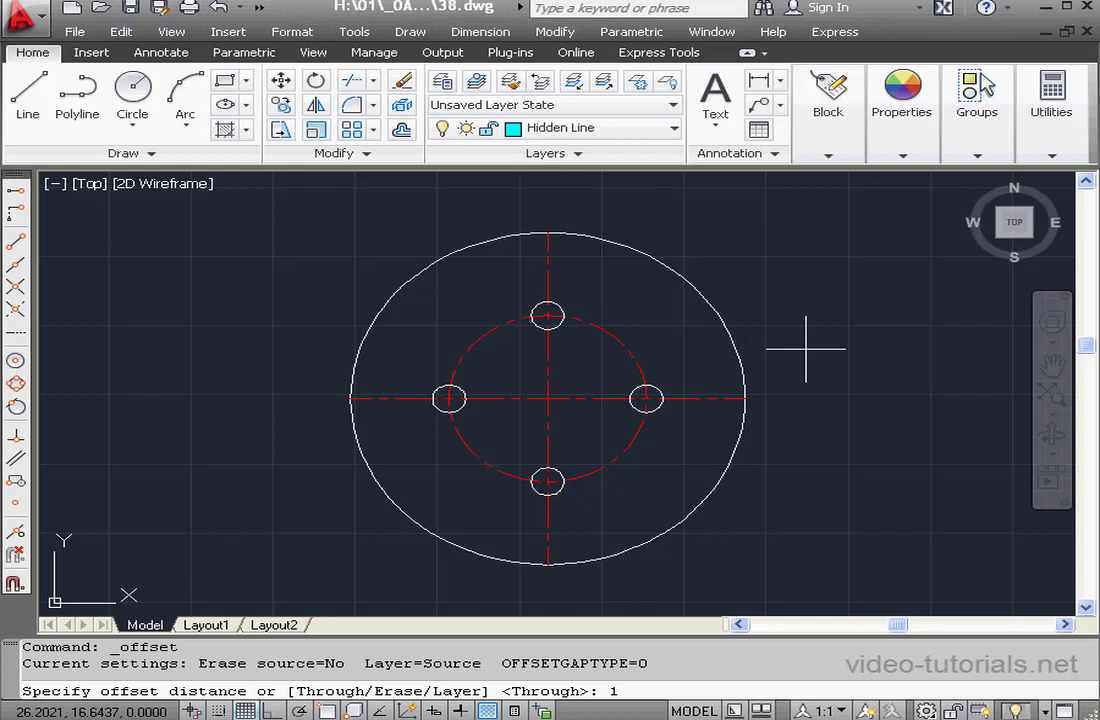
key("Return")
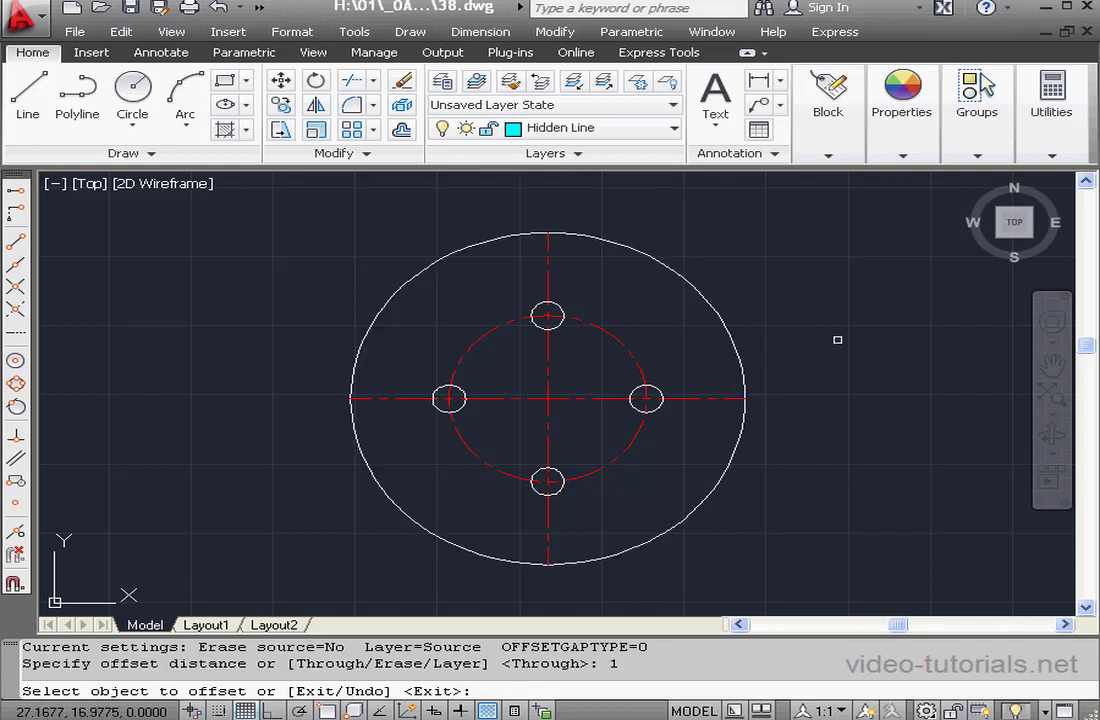
left_click(708, 397)
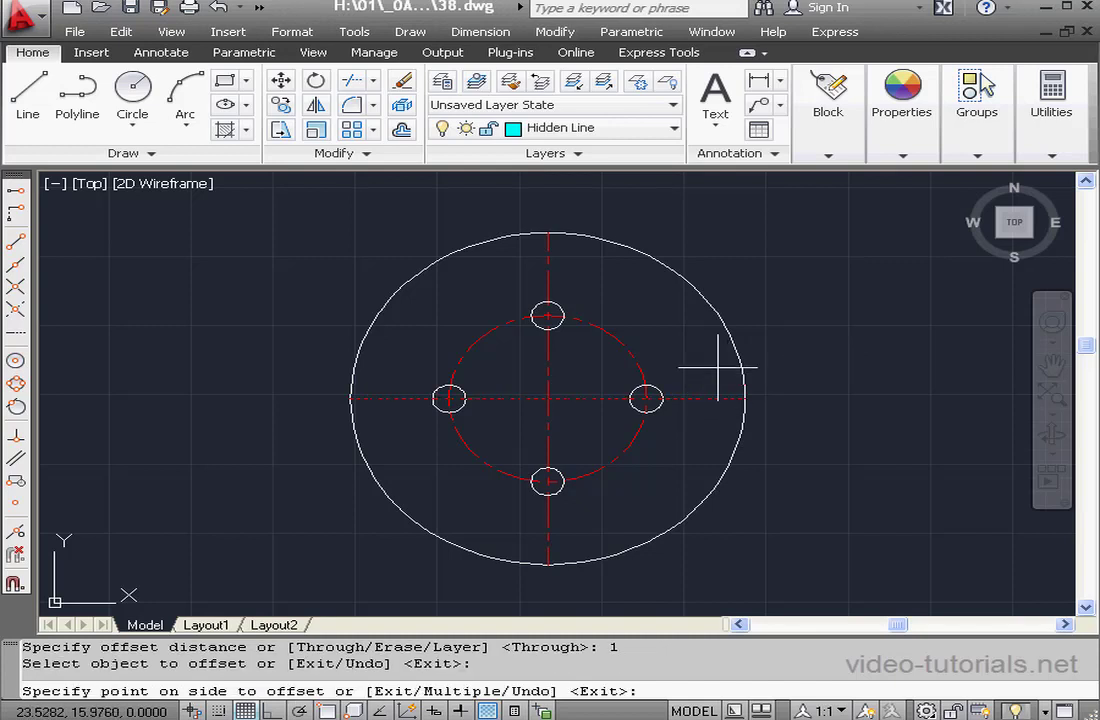
left_click(702, 362)
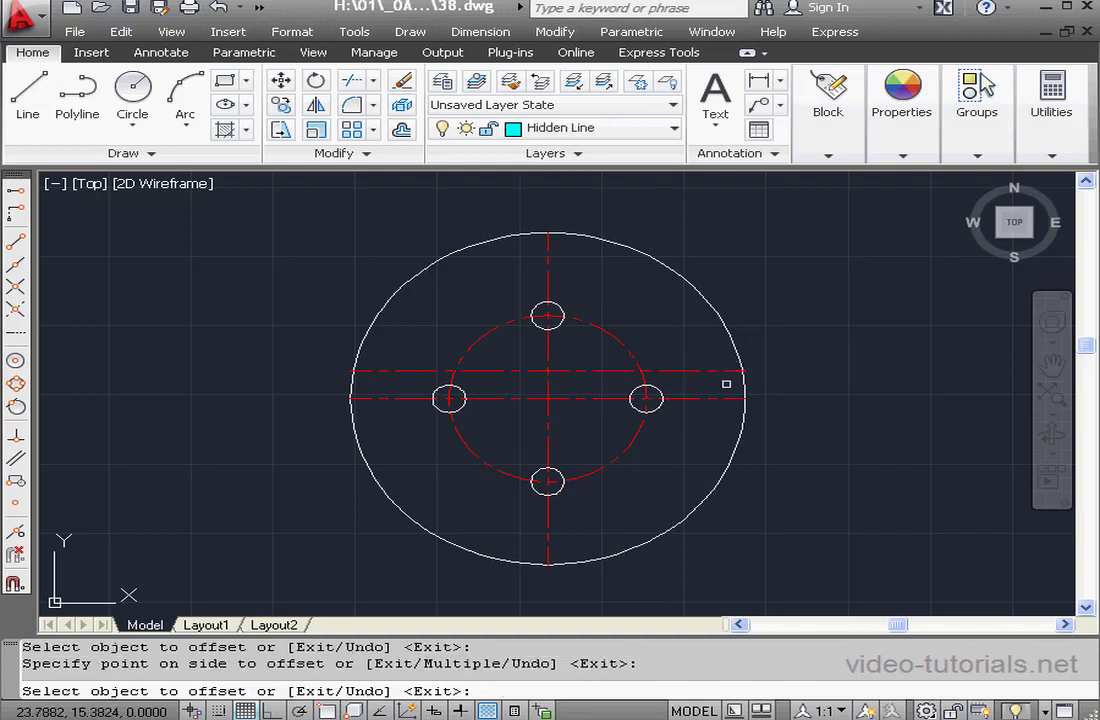
left_click(712, 397)
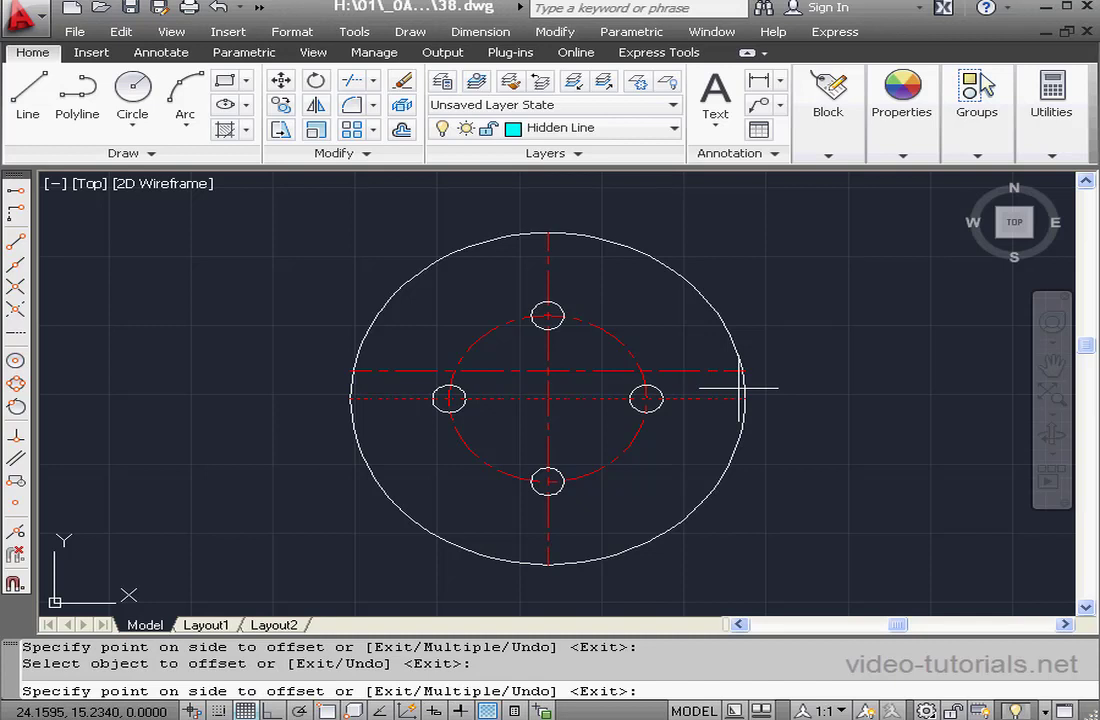
left_click(694, 432)
right_click(793, 350)
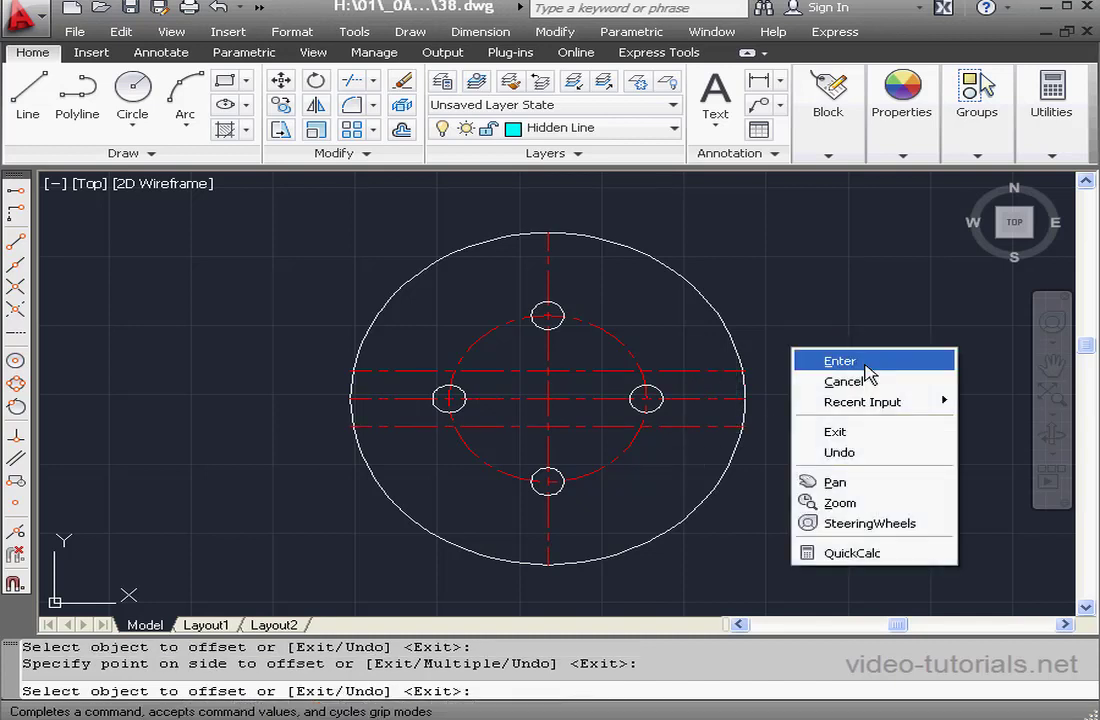
left_click(860, 363)
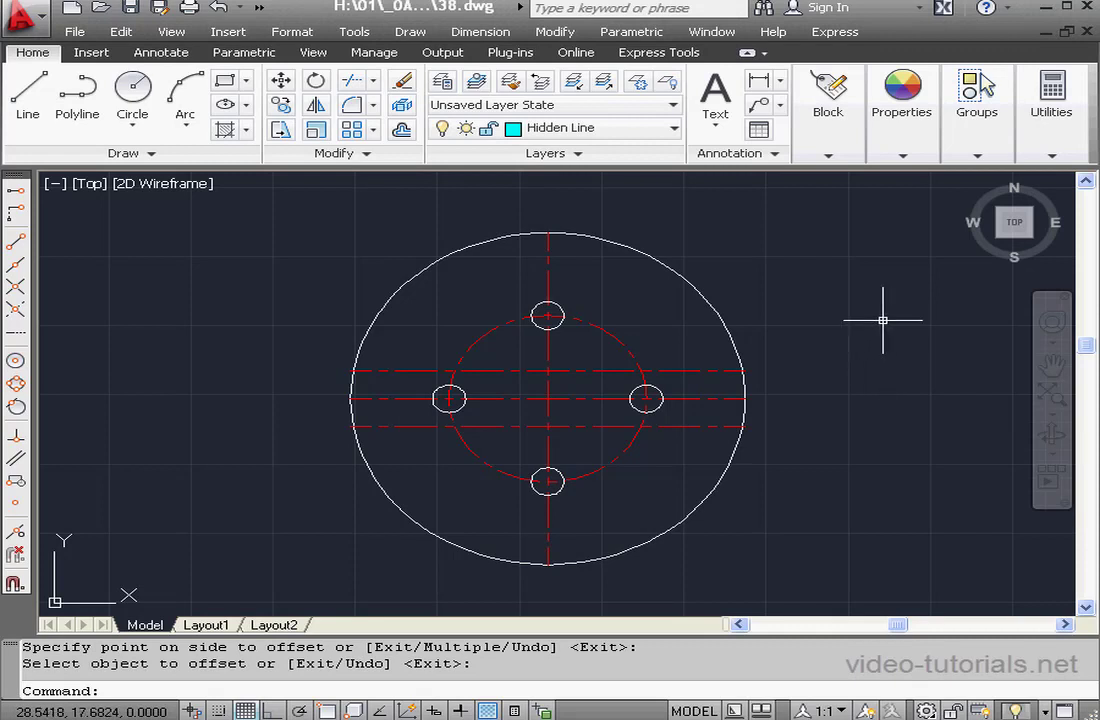
Move the two offset lines above and below the horizontal center line to the Hidden Line layer
left_click(708, 369)
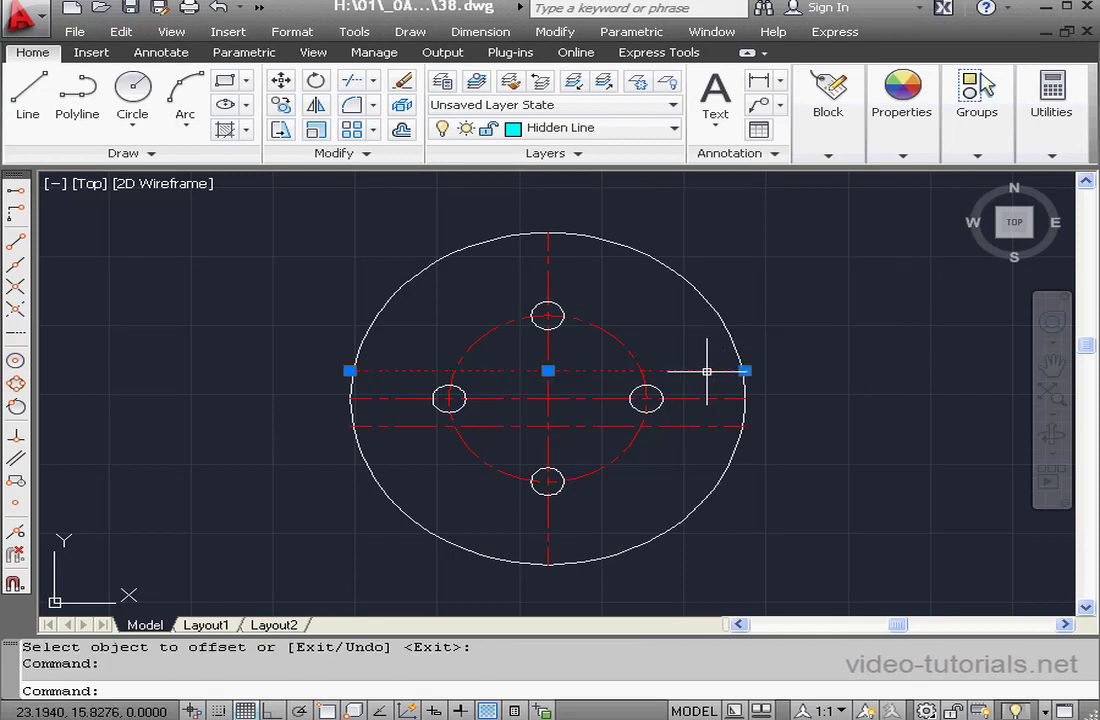
left_click(711, 427)
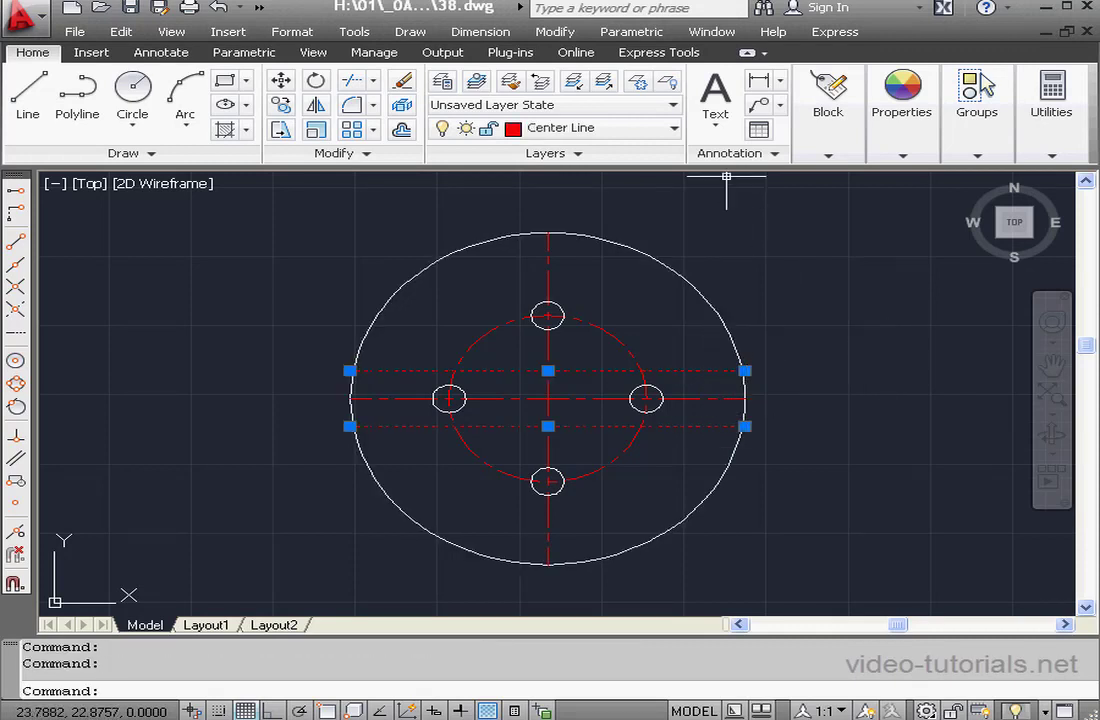
left_click(675, 130)
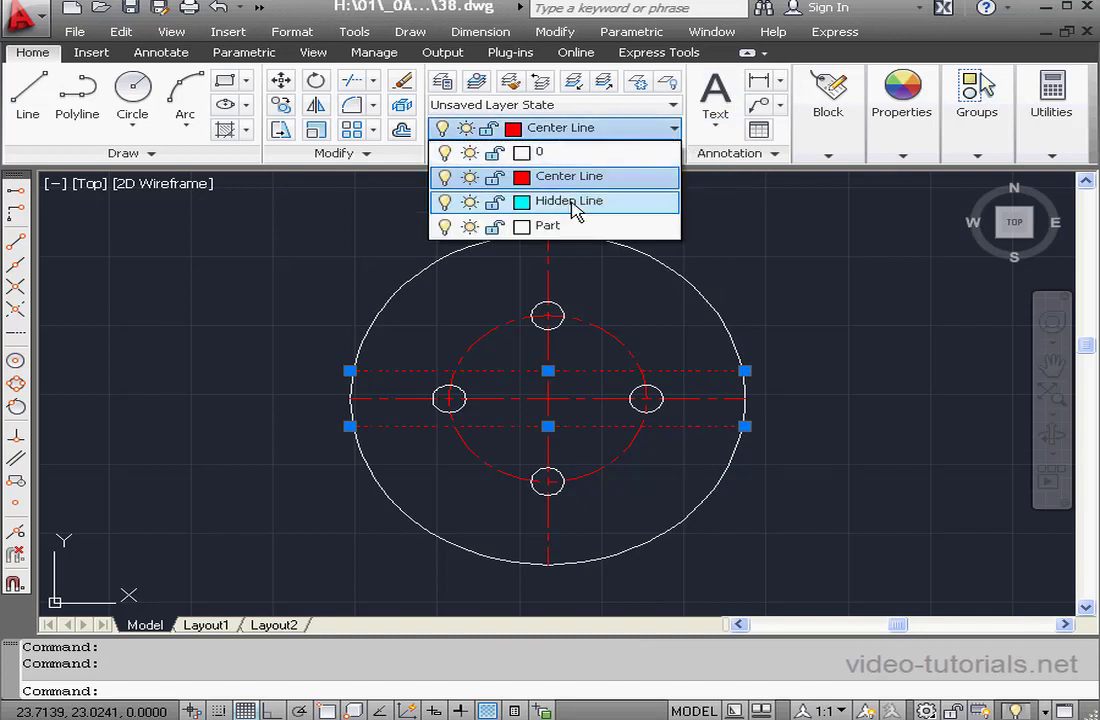
left_click(571, 203)
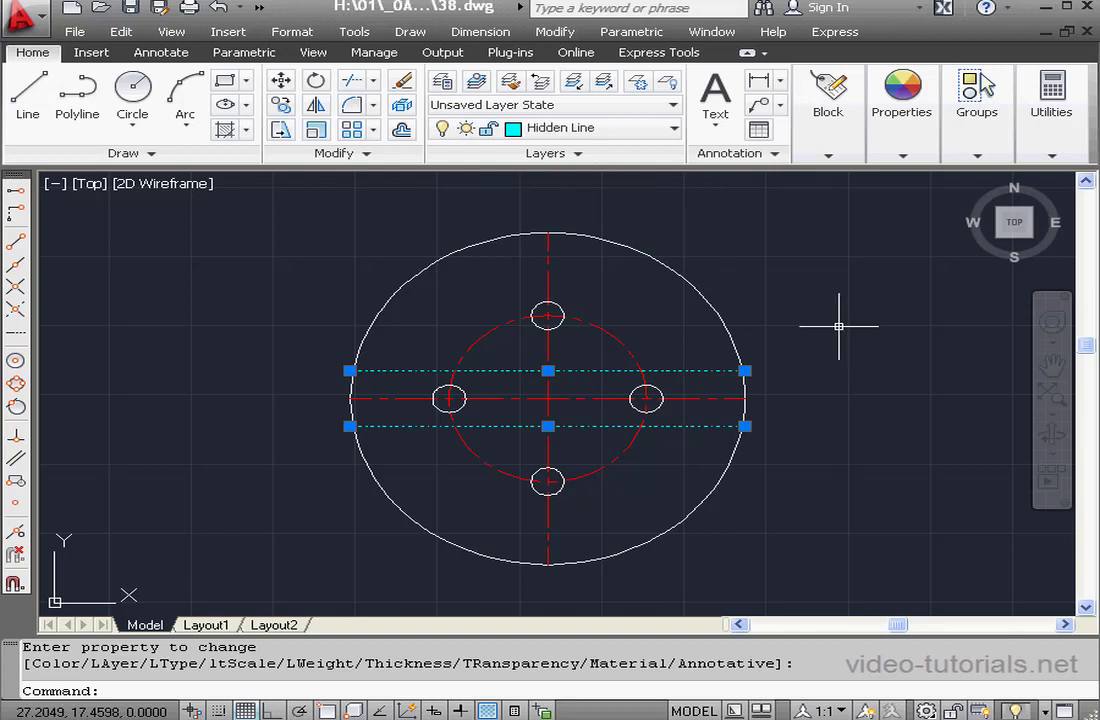
key("Escape")
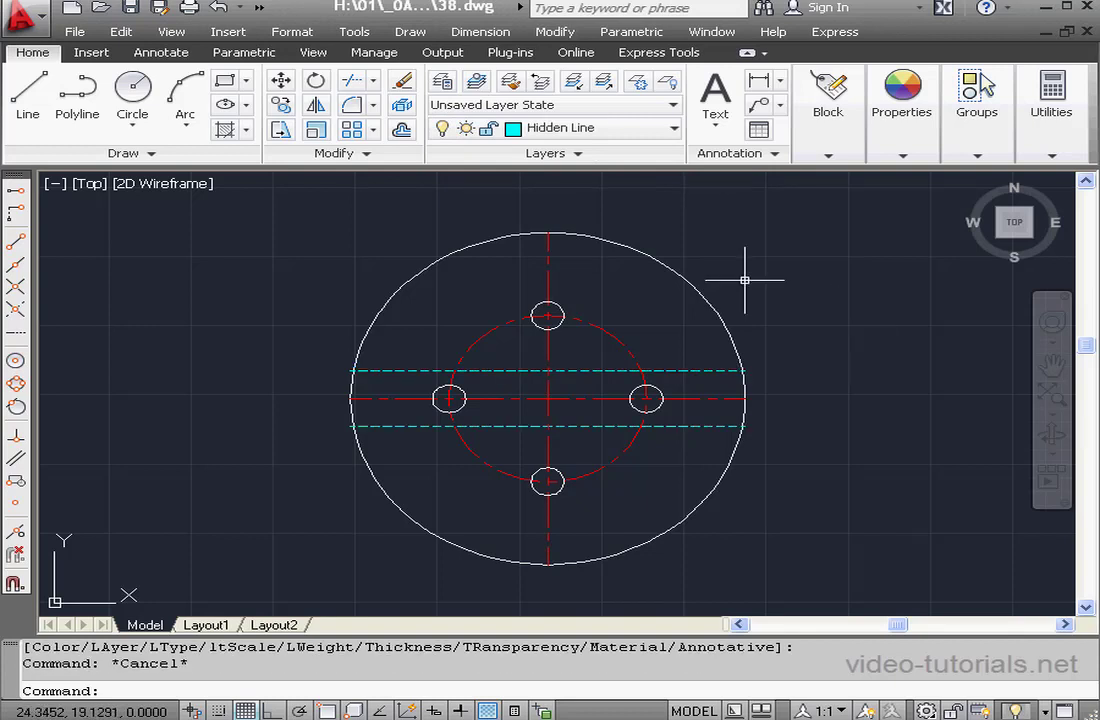
Trim both ends of the two hidden lines where they extend beyond the large outer circle
left_click(372, 88)
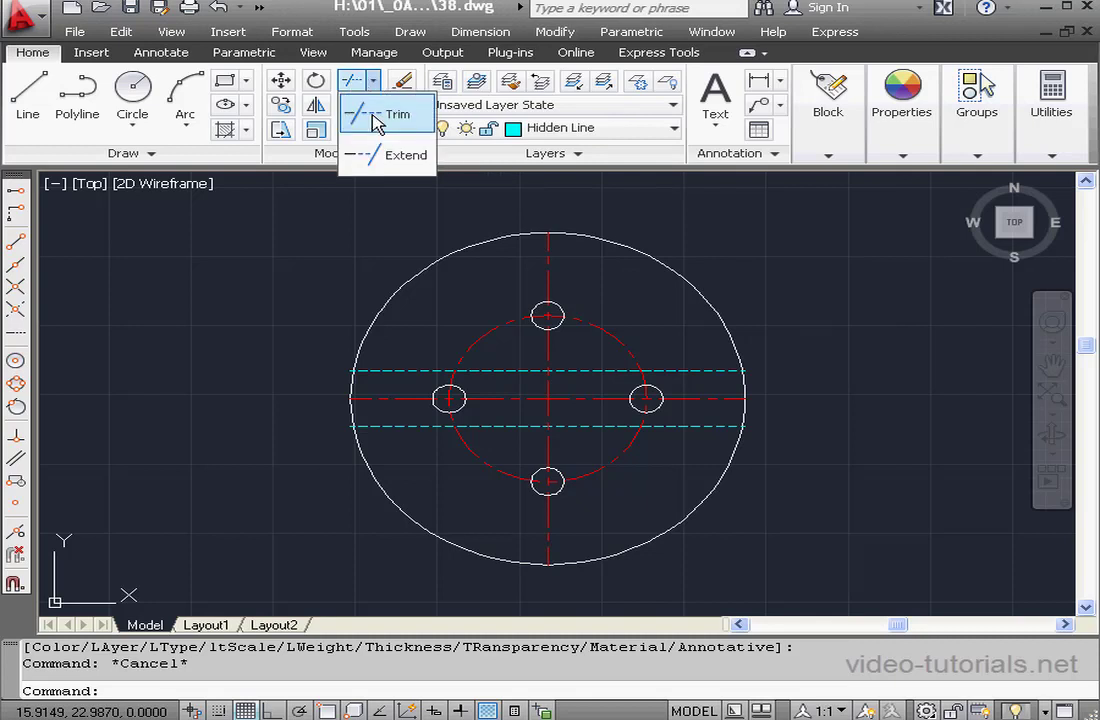
left_click(368, 116)
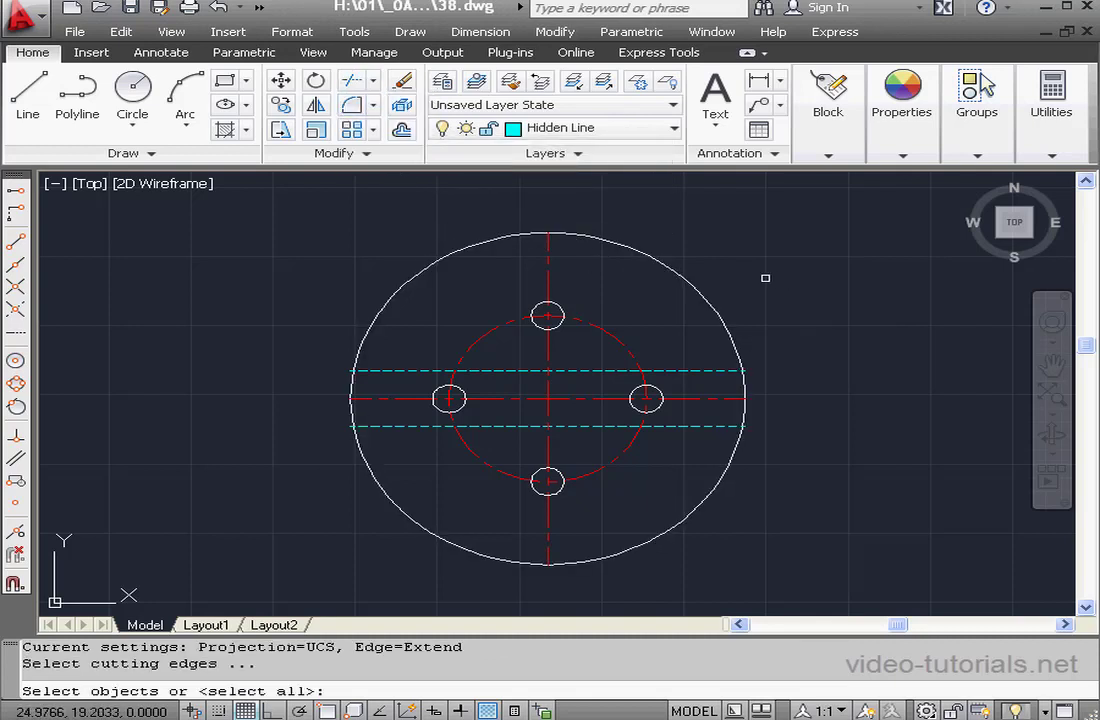
left_click(704, 298)
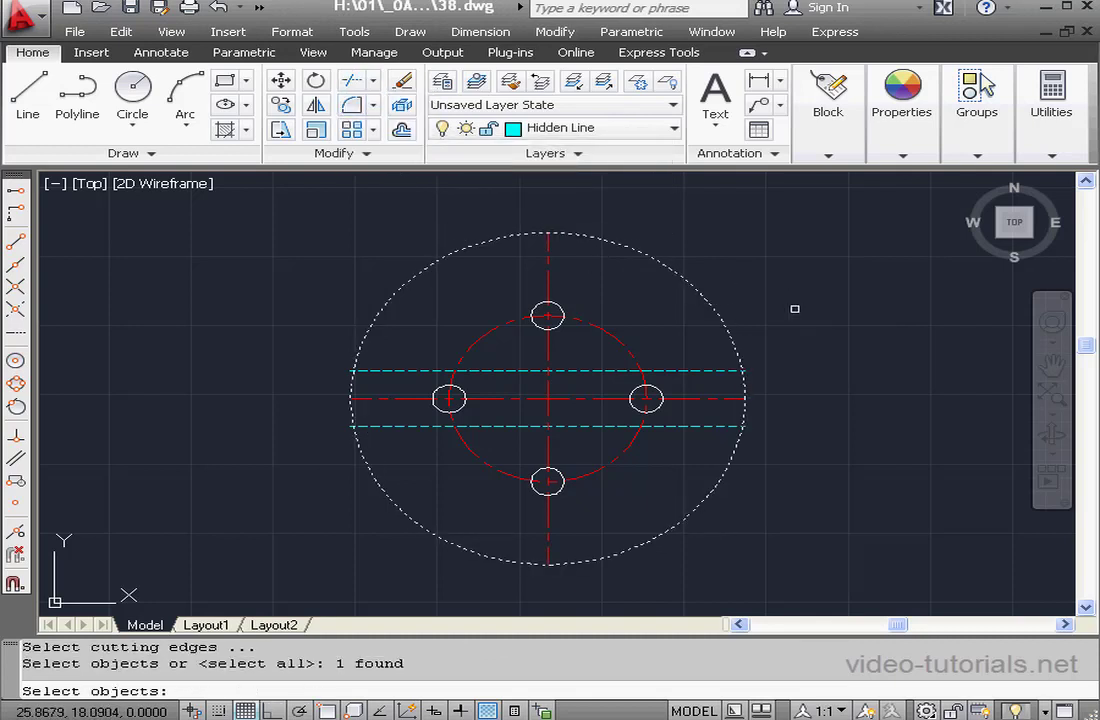
scroll(741, 390, "up", 6)
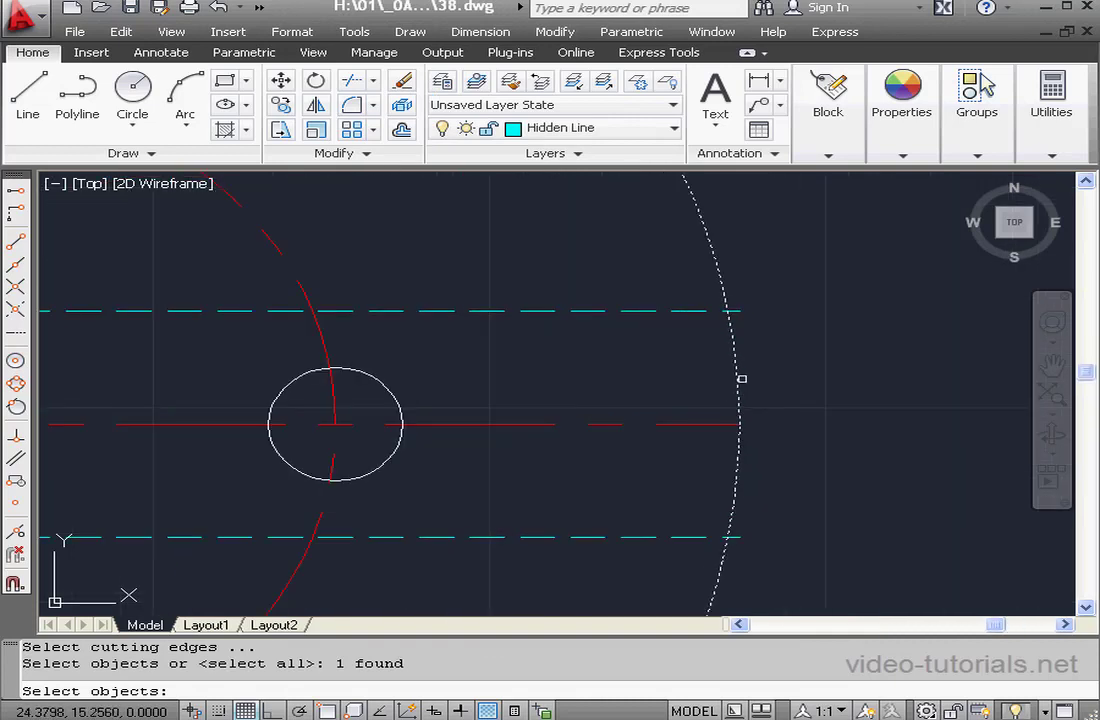
key("Return")
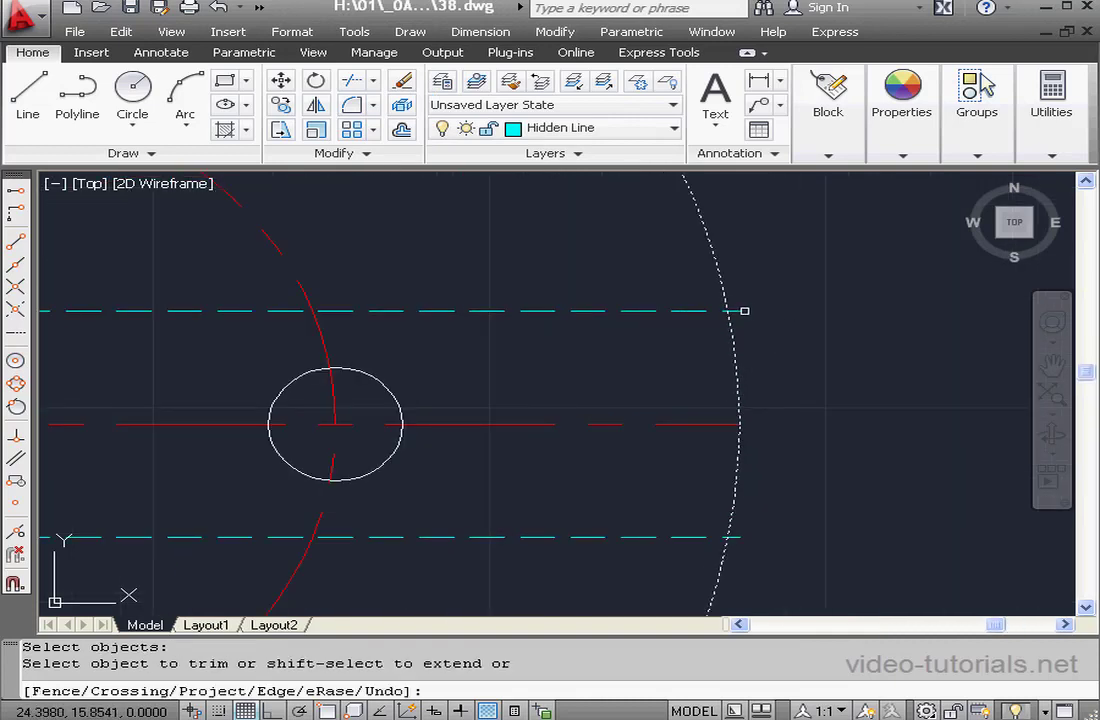
left_click(744, 311)
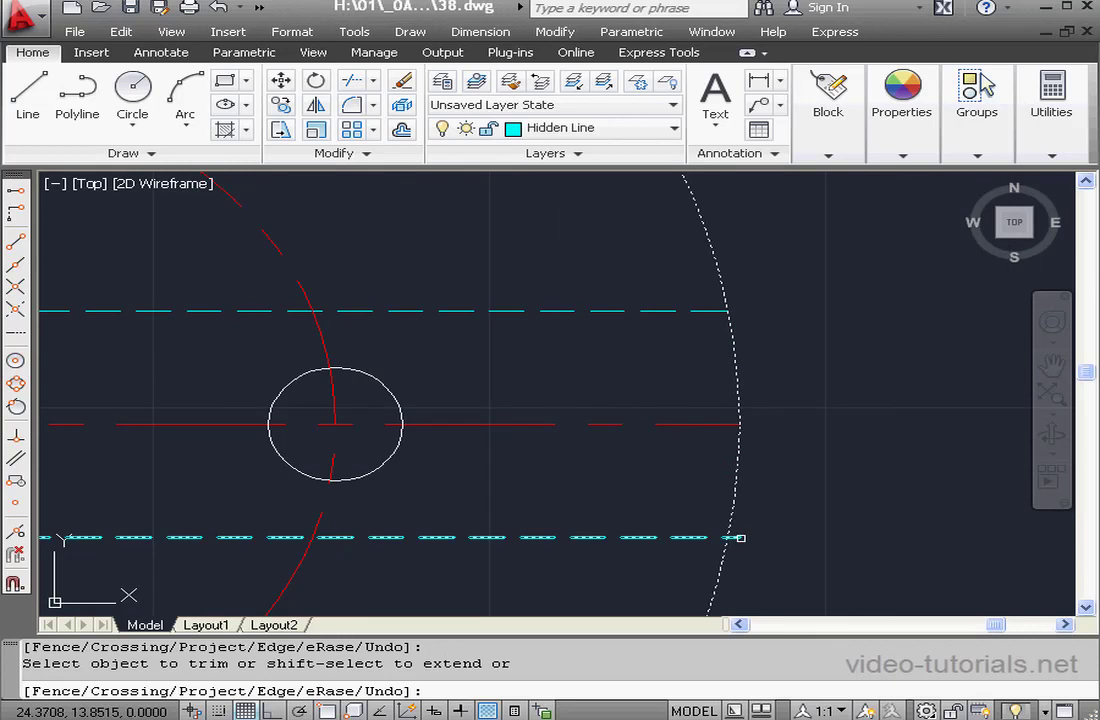
left_click(740, 538)
middle_click_drag(165, 411, 864, 417)
middle_click_drag(155, 345, 644, 376)
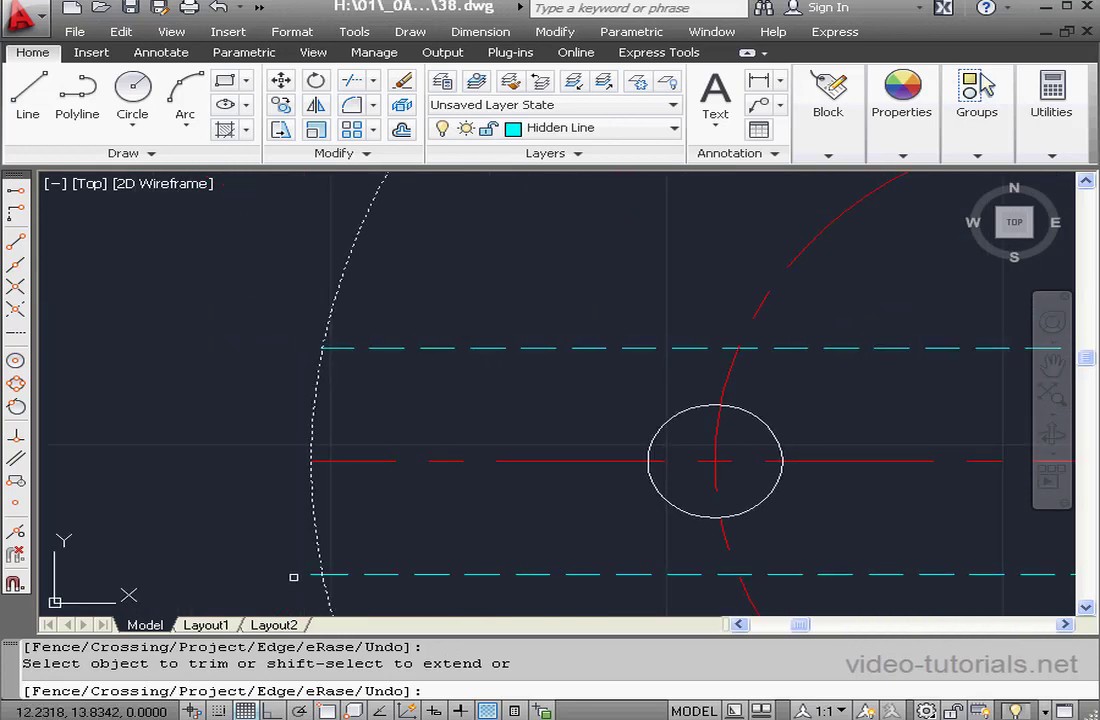
right_click(197, 352)
left_click(268, 366)
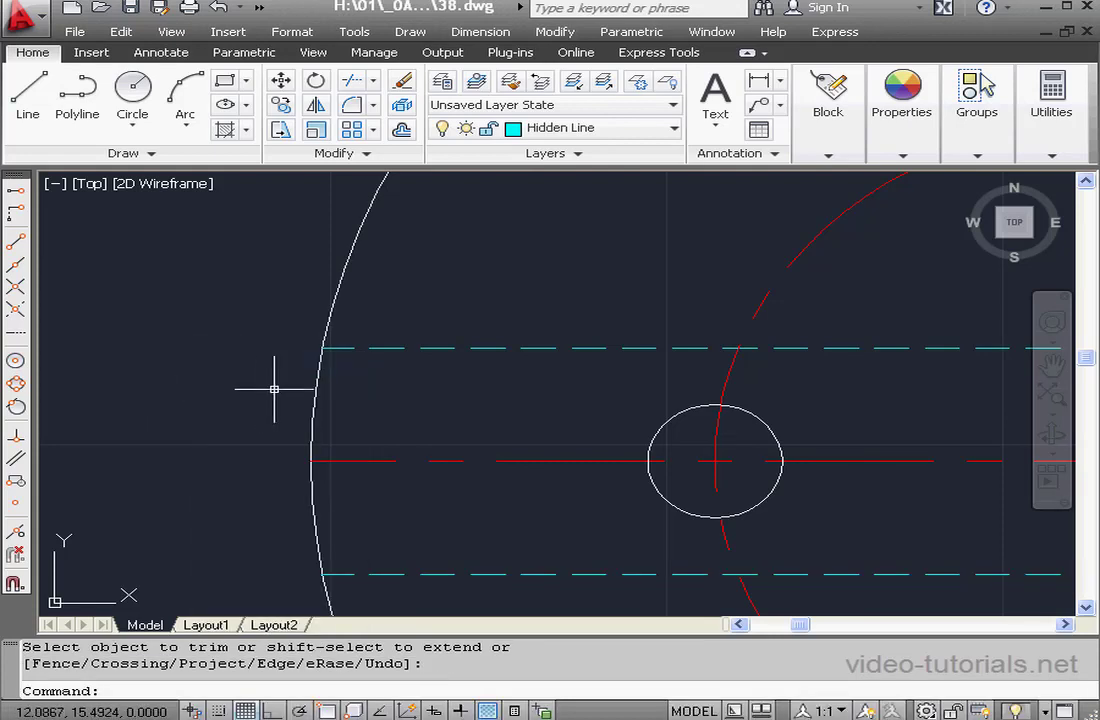
Rename the Part layer to "Part 01" and make it the current layer
middle_click_drag(854, 425, 641, 417)
middle_click_drag(913, 427, 540, 403)
scroll(736, 451, "down", 5)
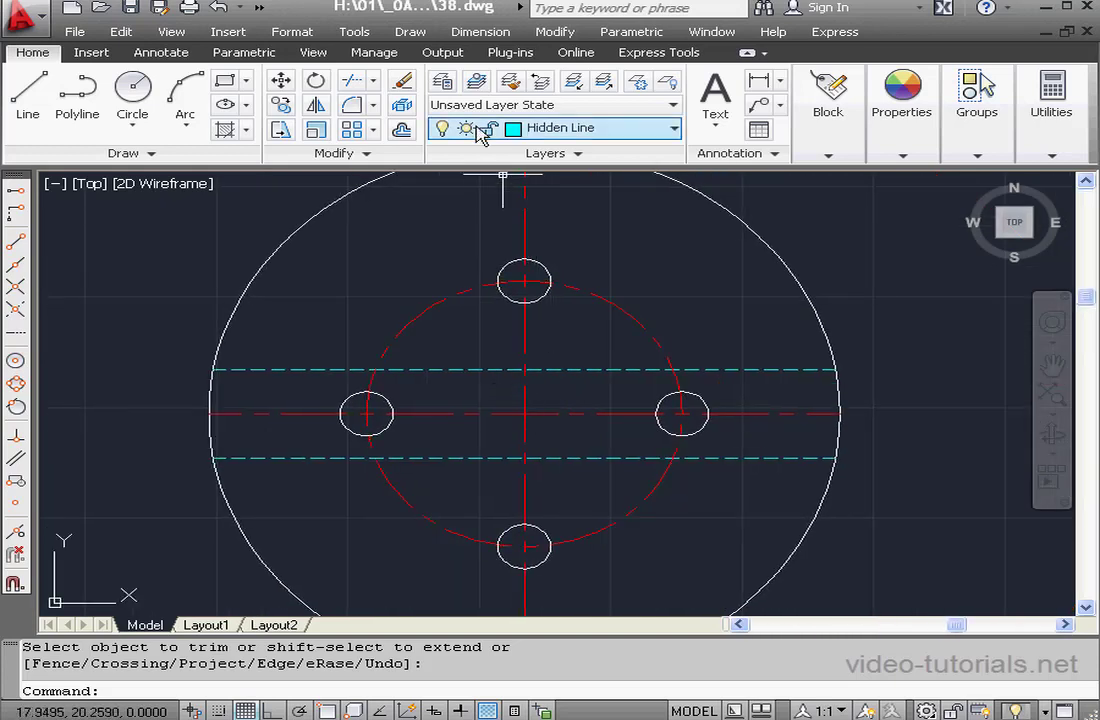
left_click(443, 81)
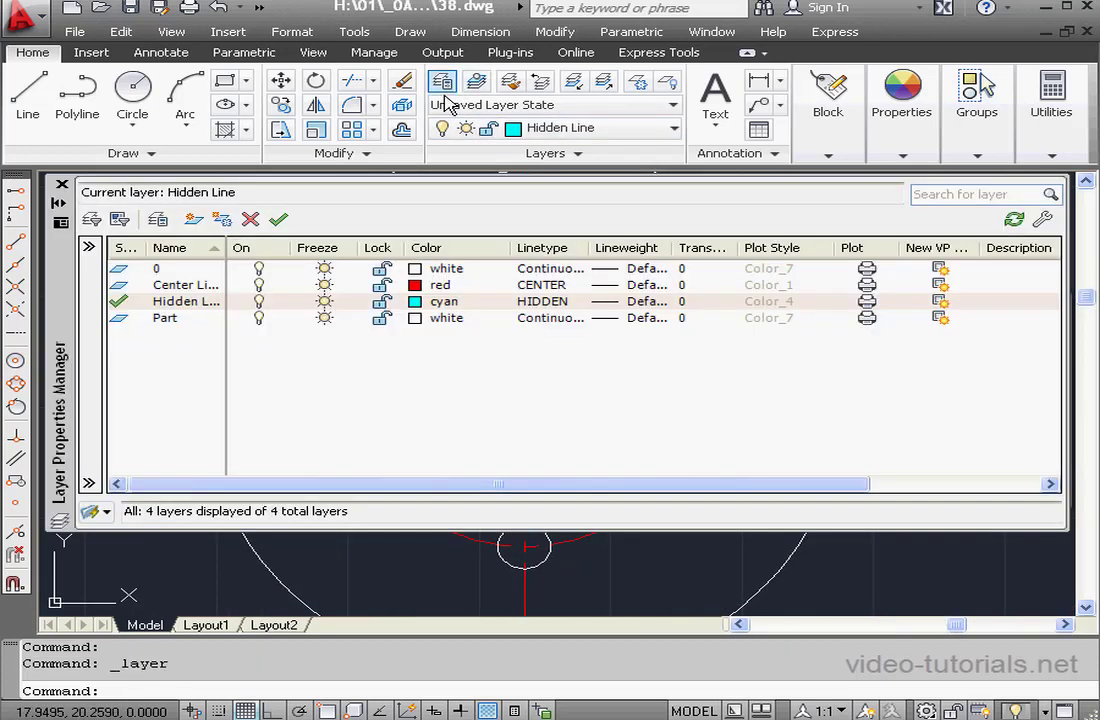
left_click(177, 322)
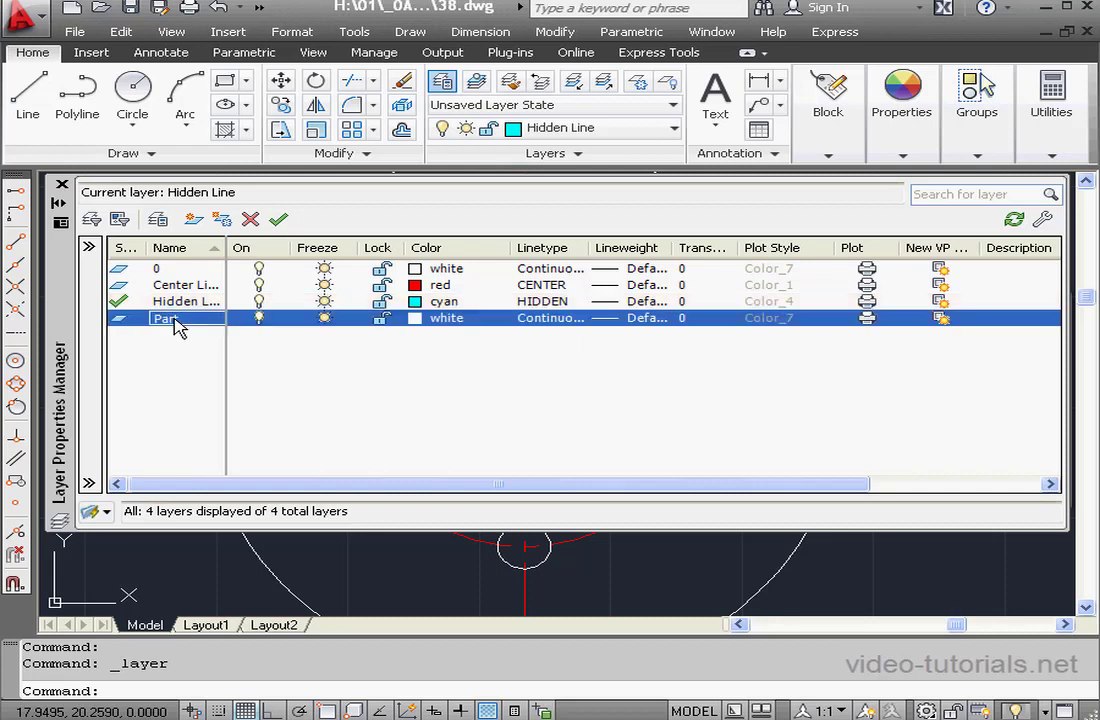
right_click(177, 324)
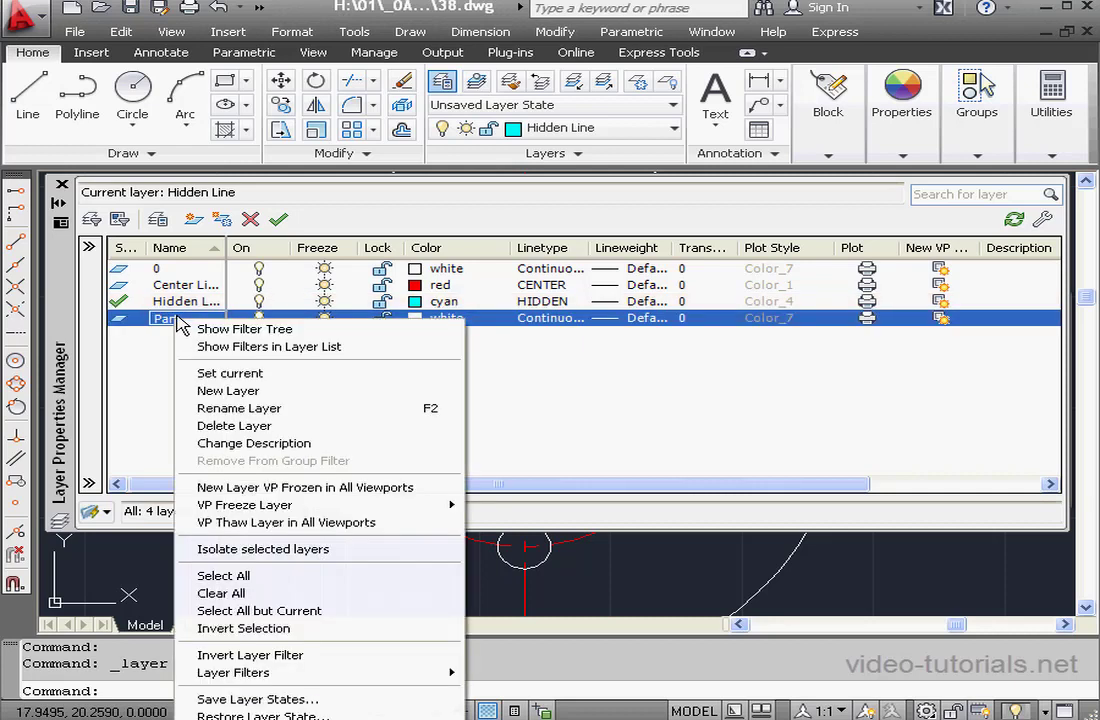
left_click(287, 410)
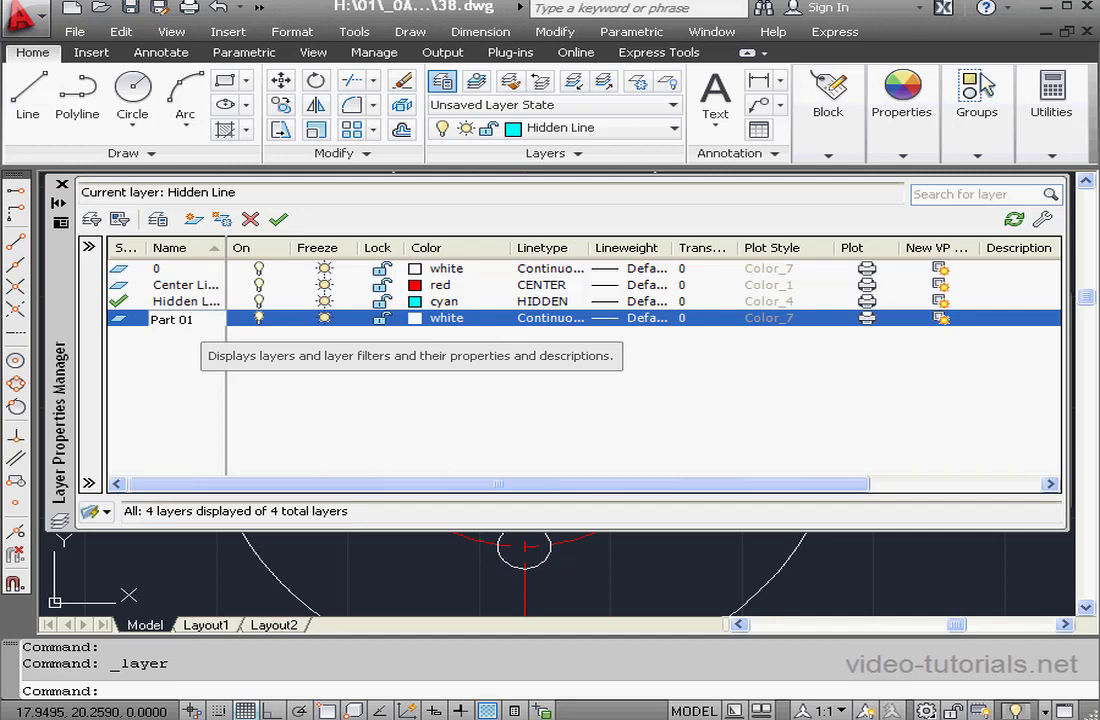
key("Return")
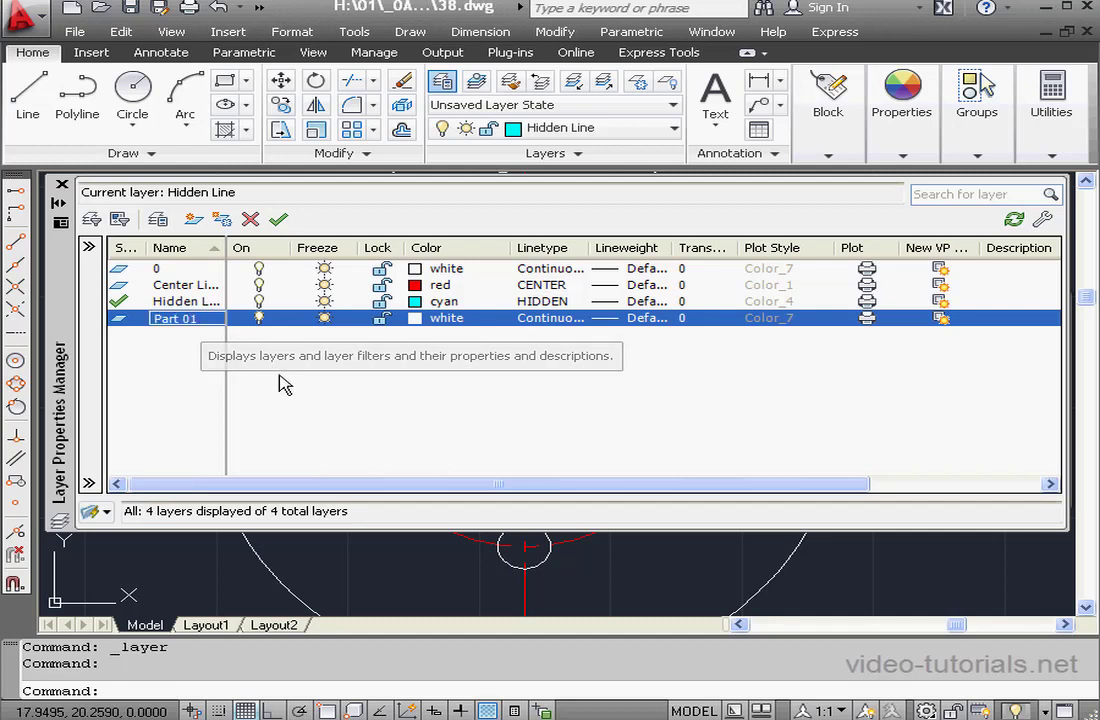
left_click(62, 186)
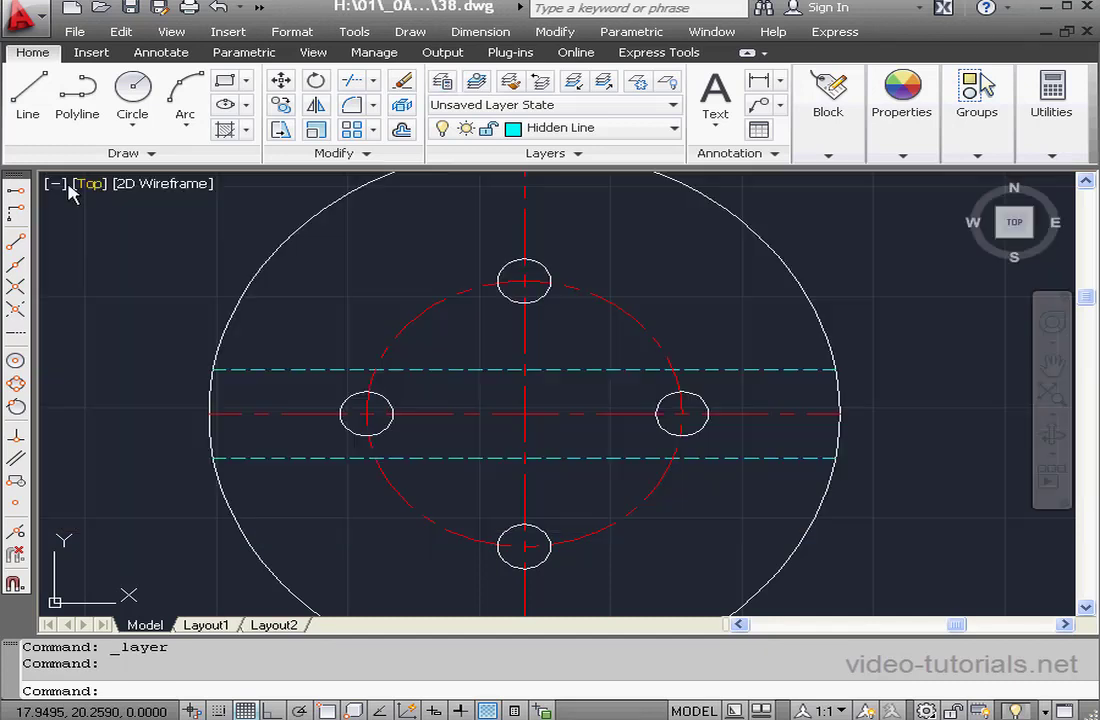
left_click(675, 130)
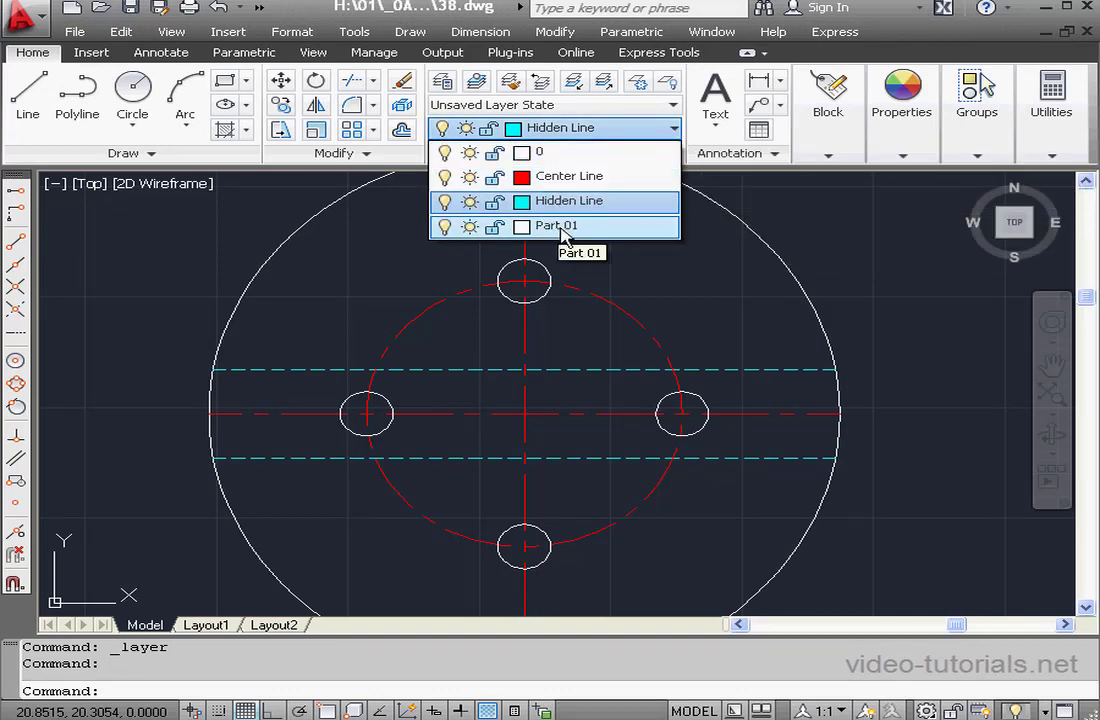
left_click(561, 228)
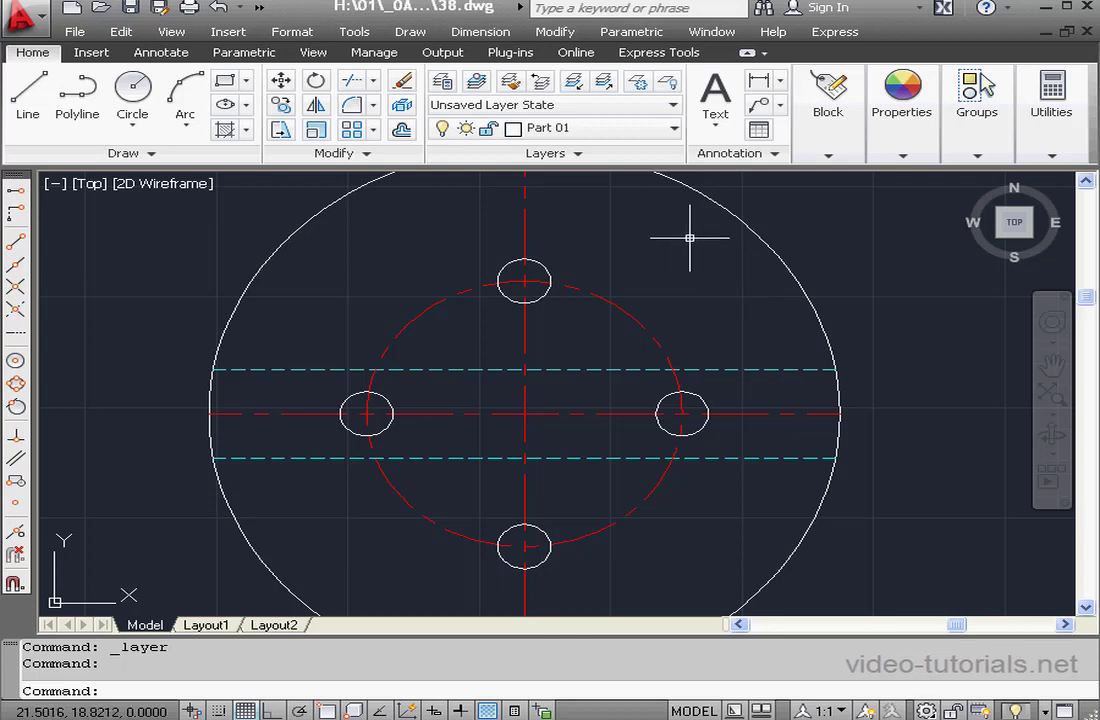
Turn off the Center Line and Hidden Line layers
left_click(673, 130)
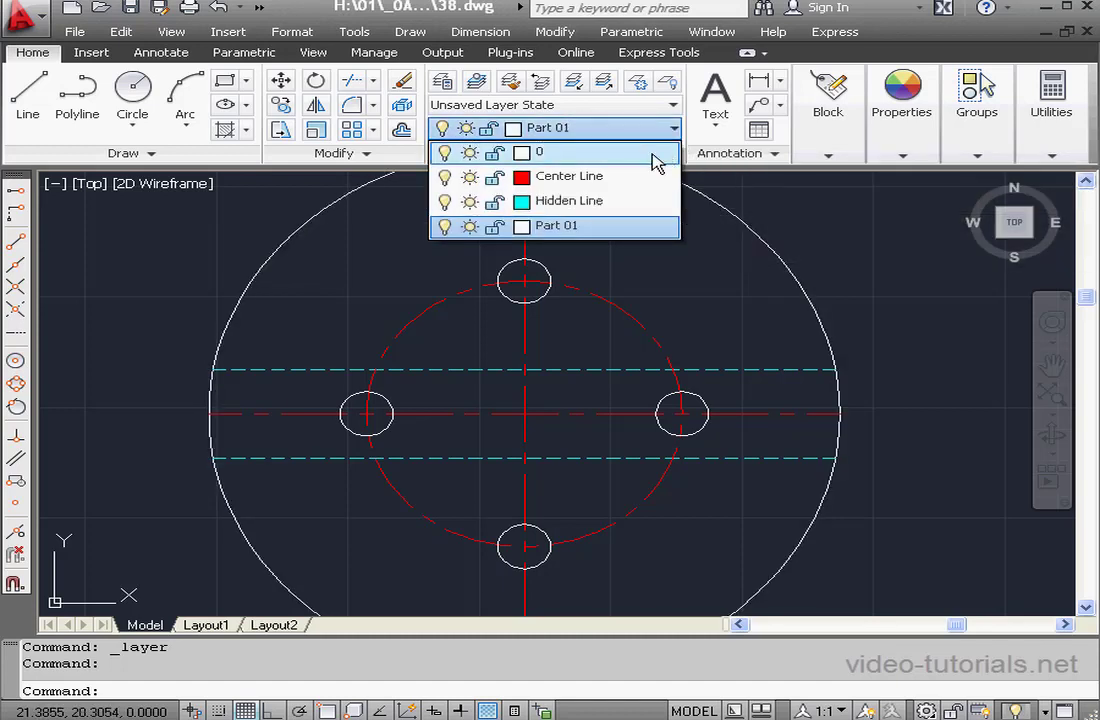
left_click(446, 178)
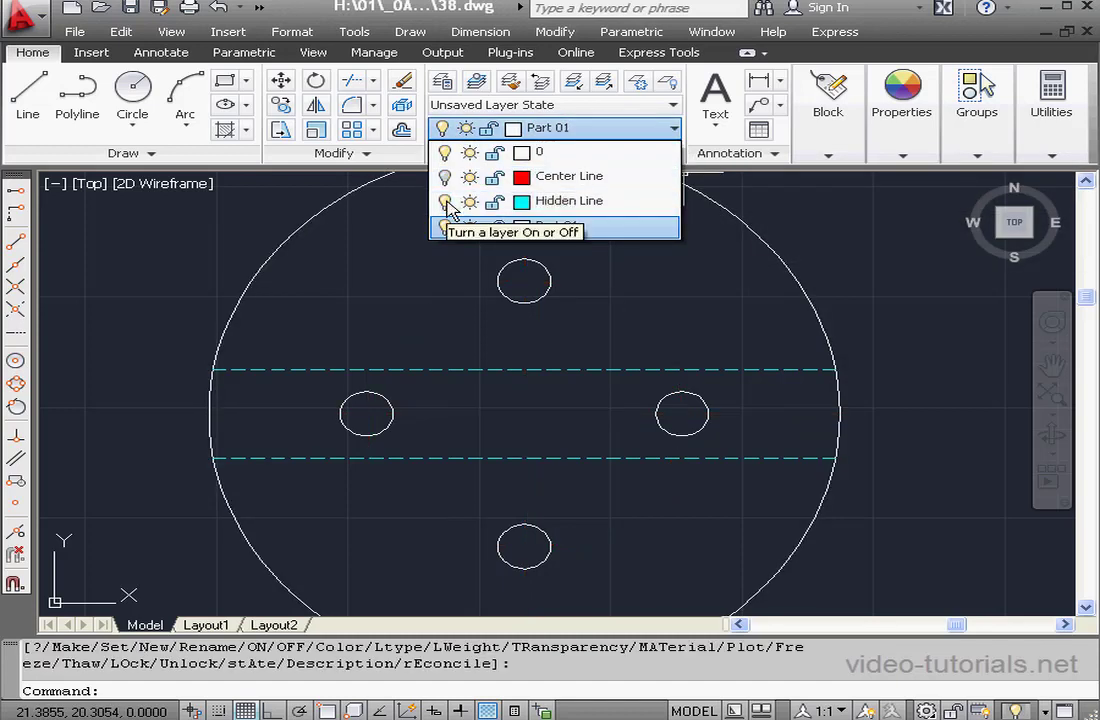
left_click(445, 202)
left_click(817, 222)
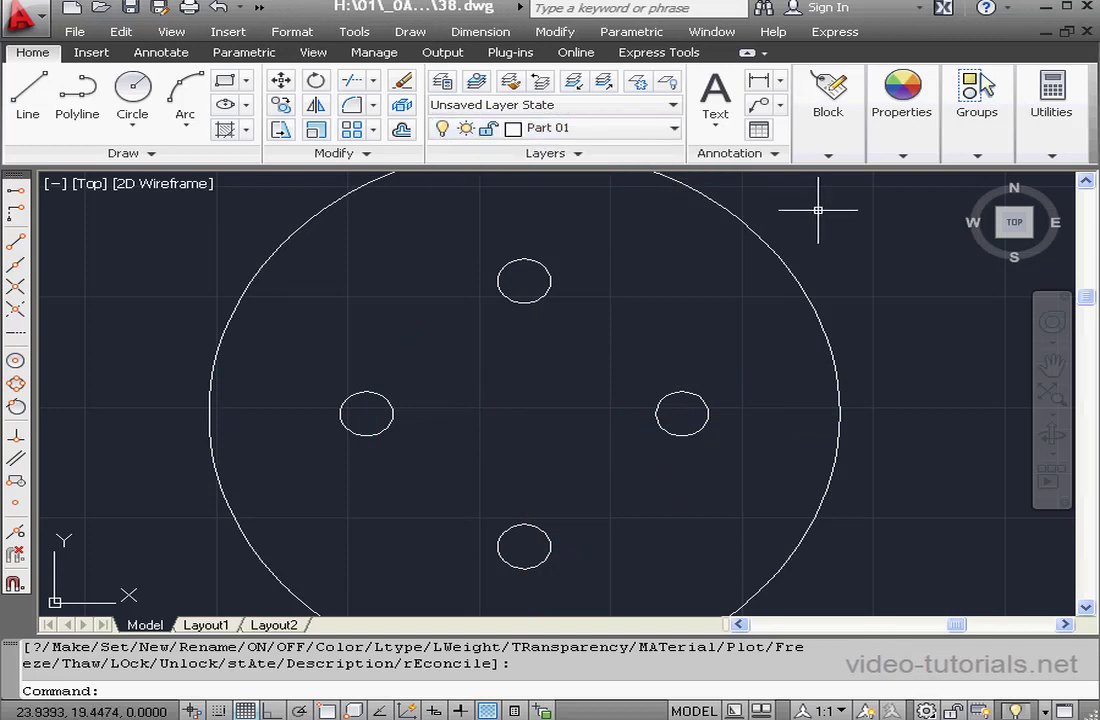
Turn the Hidden Line and Center Line layers back on
left_click(675, 128)
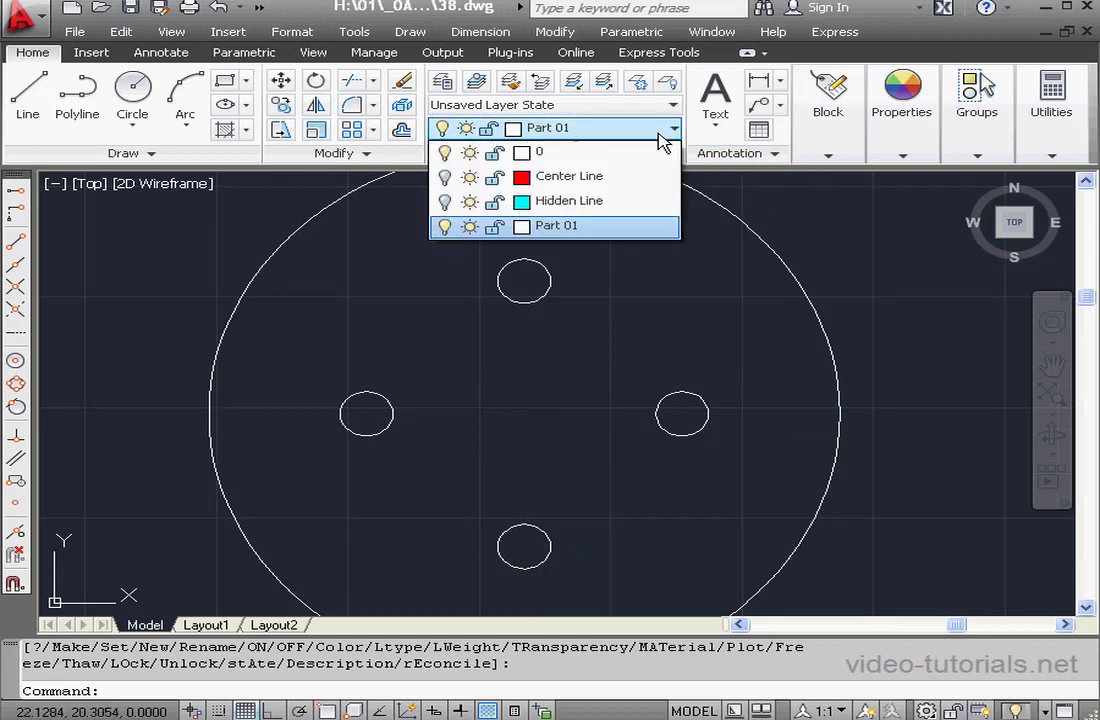
left_click(445, 202)
left_click(445, 178)
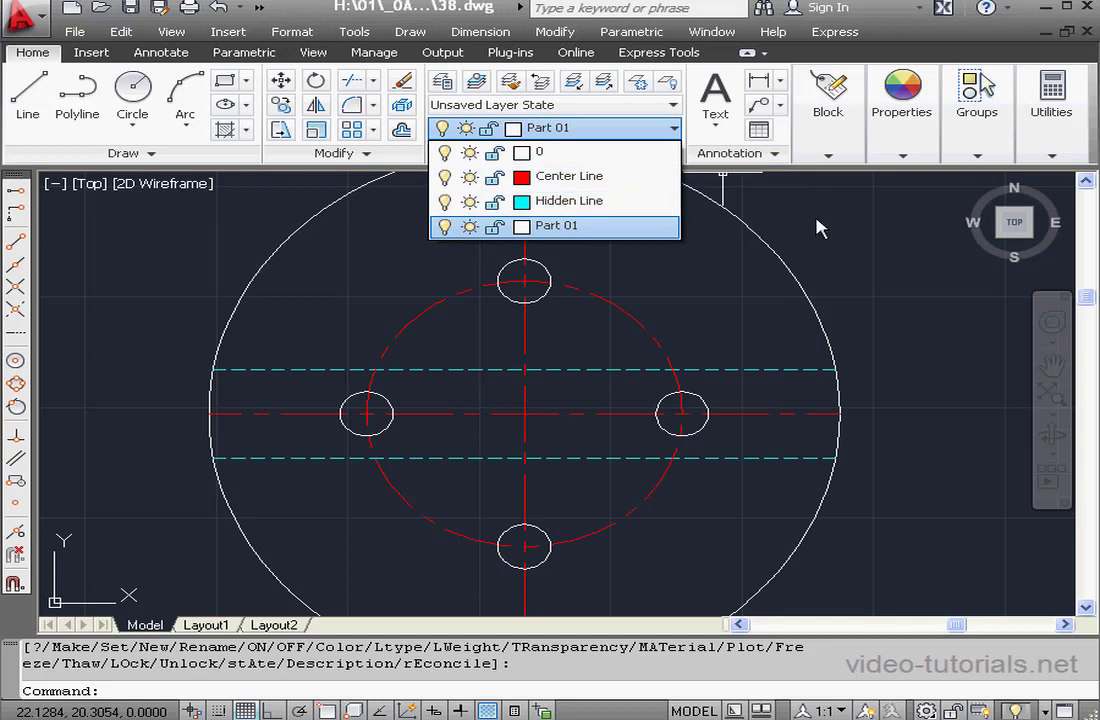
left_click(873, 237)
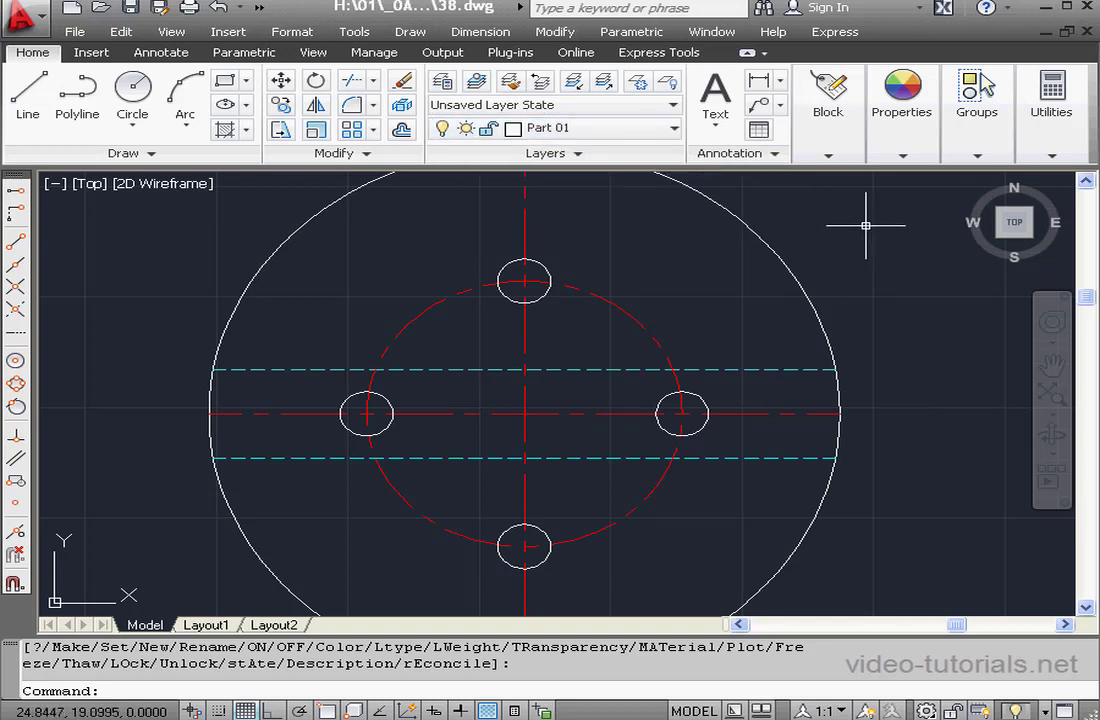